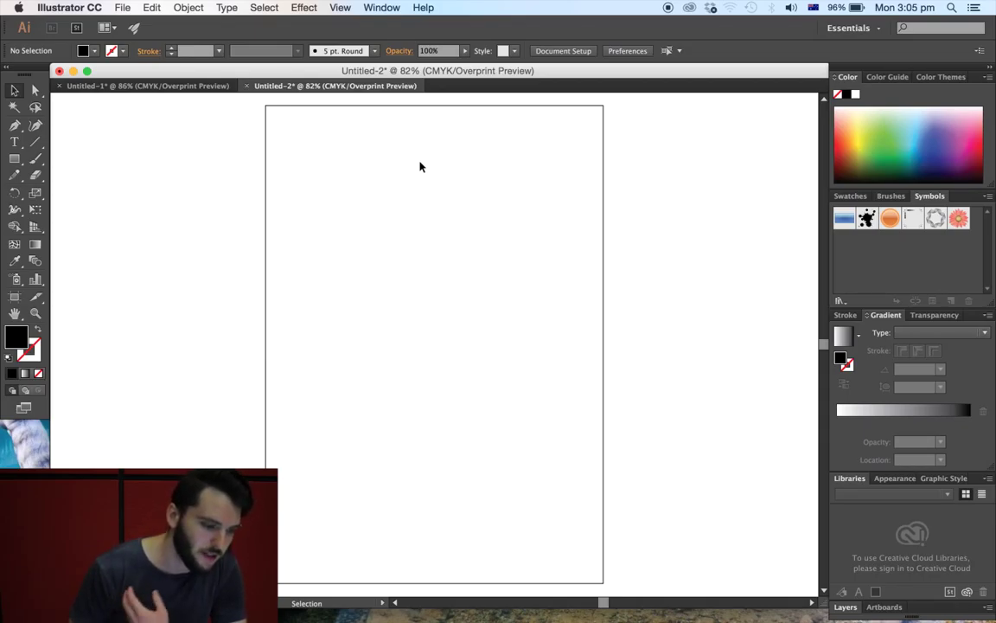
# In Untitled-1, draw a second black circle beside the existing one, level with it, and move it closer to it.
pyautogui.click(188, 86)
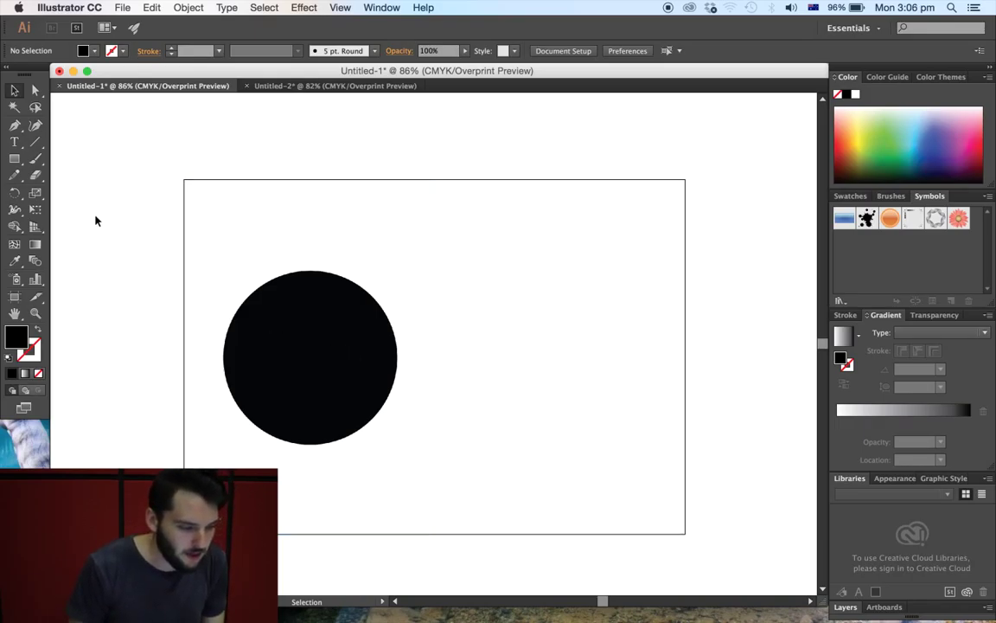
pyautogui.moveTo(15, 159); pyautogui.dragTo(56, 192)
pyautogui.moveTo(467, 283); pyautogui.dragTo(636, 429)
pyautogui.press('v')
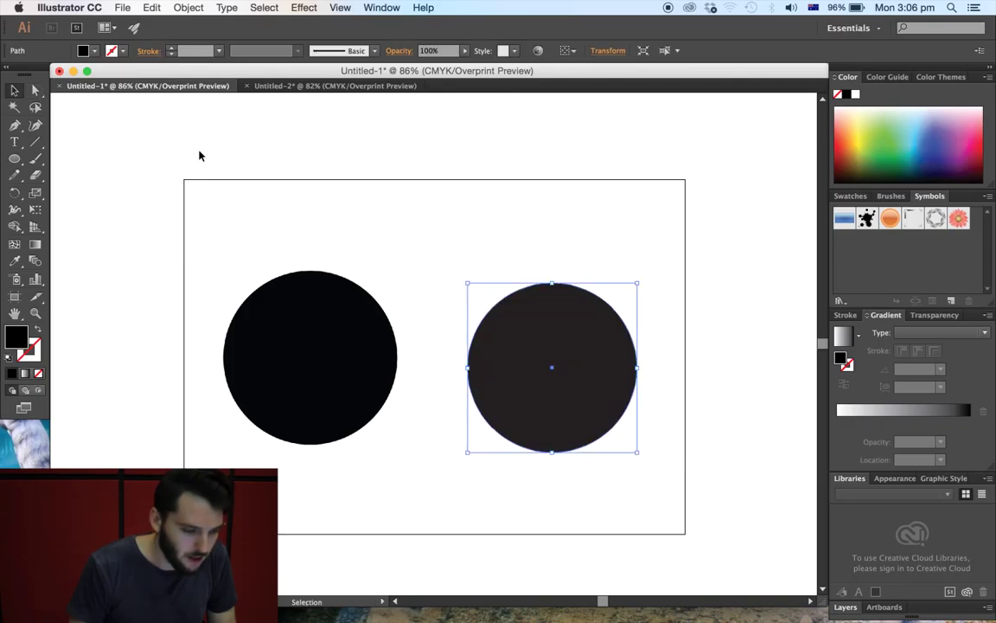
pyautogui.click(647, 262)
pyautogui.moveTo(601, 365); pyautogui.dragTo(601, 354)
pyautogui.click(674, 349)
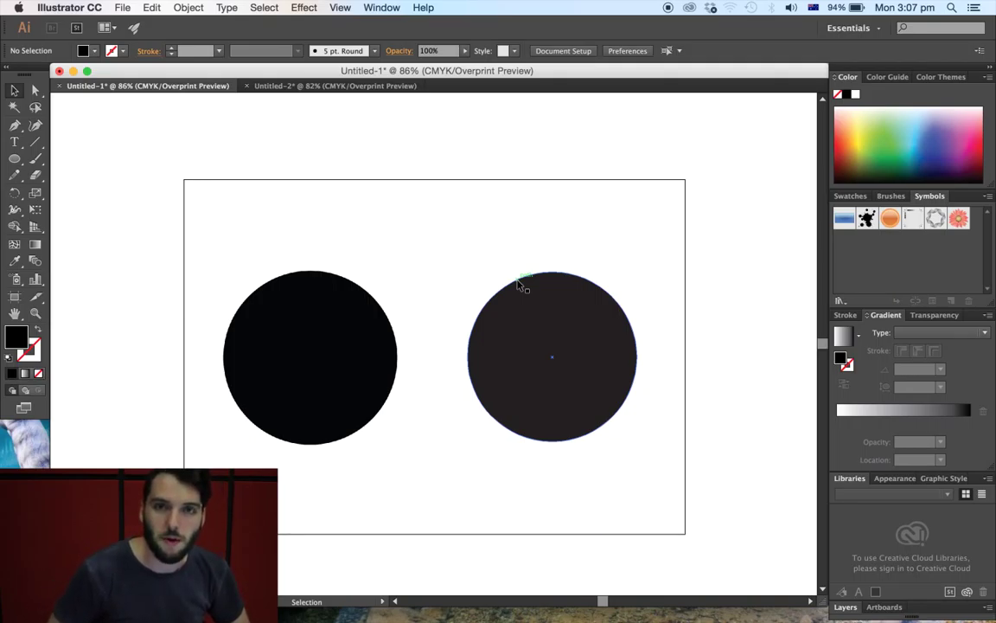
pyautogui.moveTo(519, 302); pyautogui.dragTo(468, 303)
pyautogui.click(474, 246)
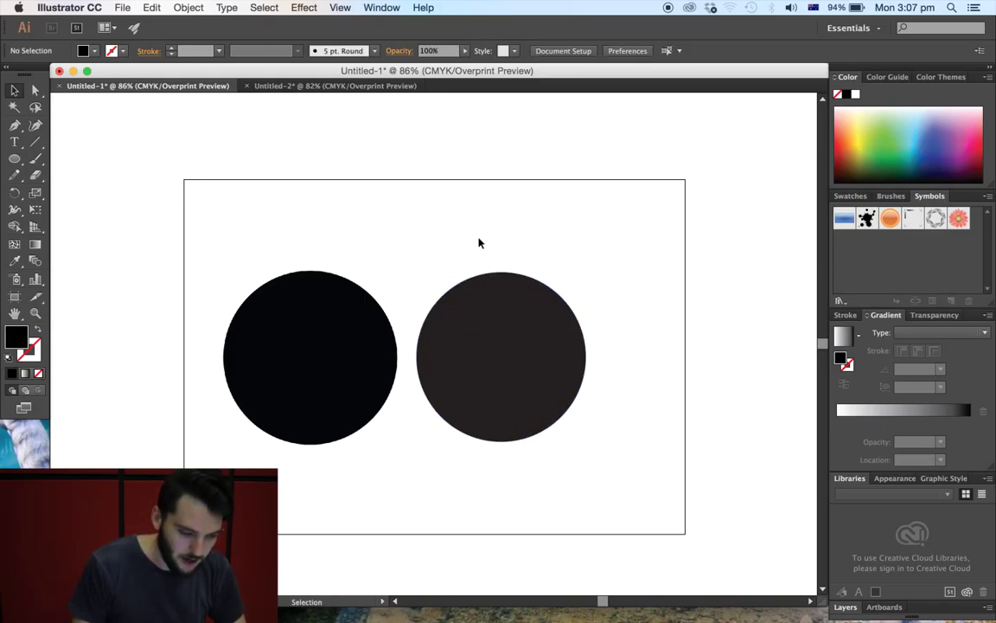
# Examine the facing edges of the two circles at up to 2400% zoom, bringing the new circle nearer for comparison.
pyautogui.press('super+equal')
pyautogui.press('super+equal')
pyautogui.press('super+equal')
pyautogui.press('super+equal')
pyautogui.press('super+equal')
pyautogui.press('super+equal')
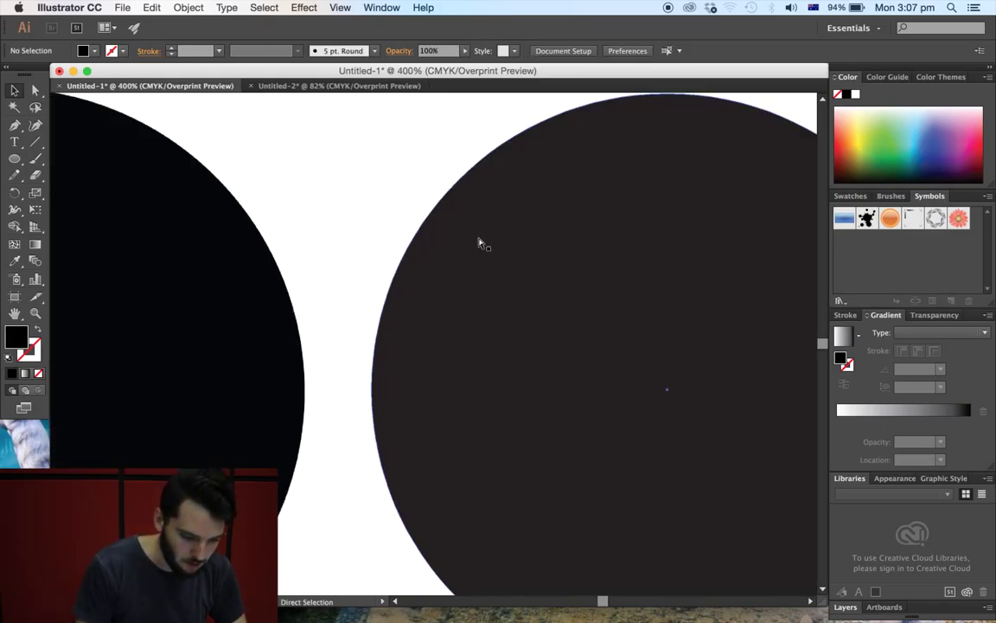
pyautogui.press('super+equal')
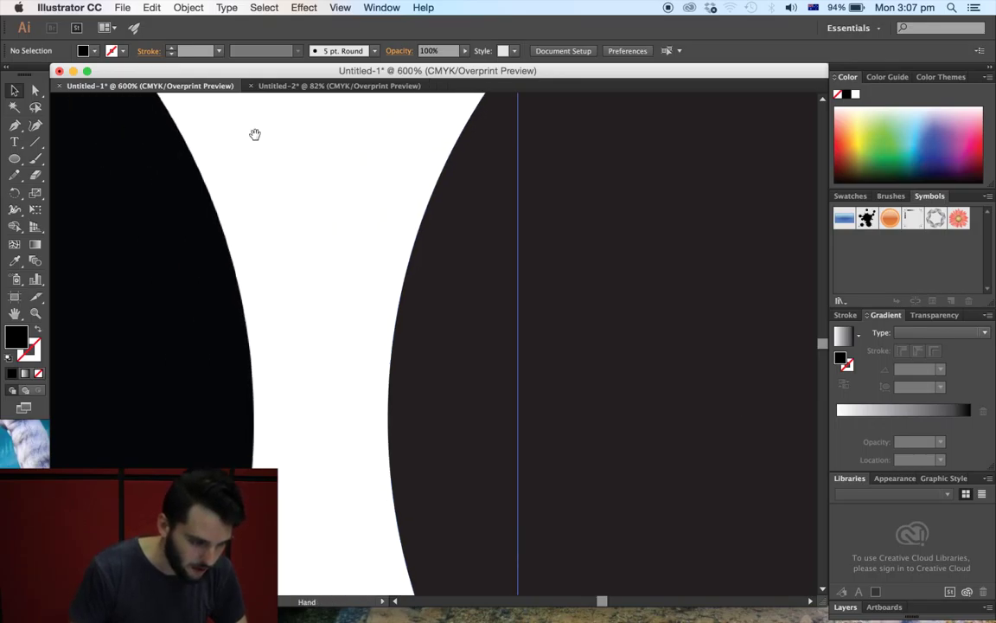
pyautogui.hscroll(3, 525, 299)
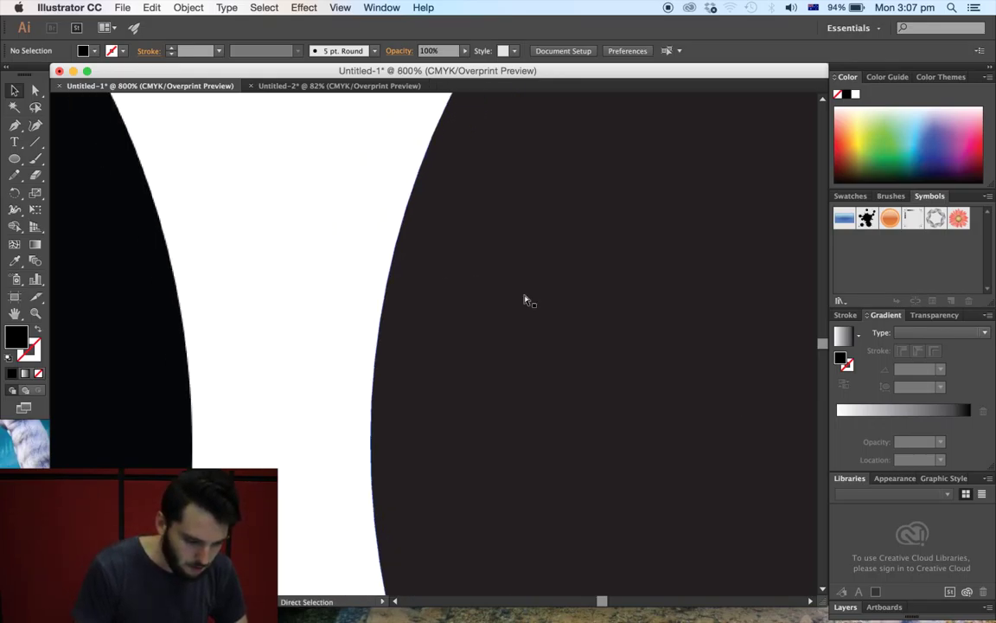
pyautogui.press('super+equal')
pyautogui.moveTo(311, 324); pyautogui.dragTo(515, 344)
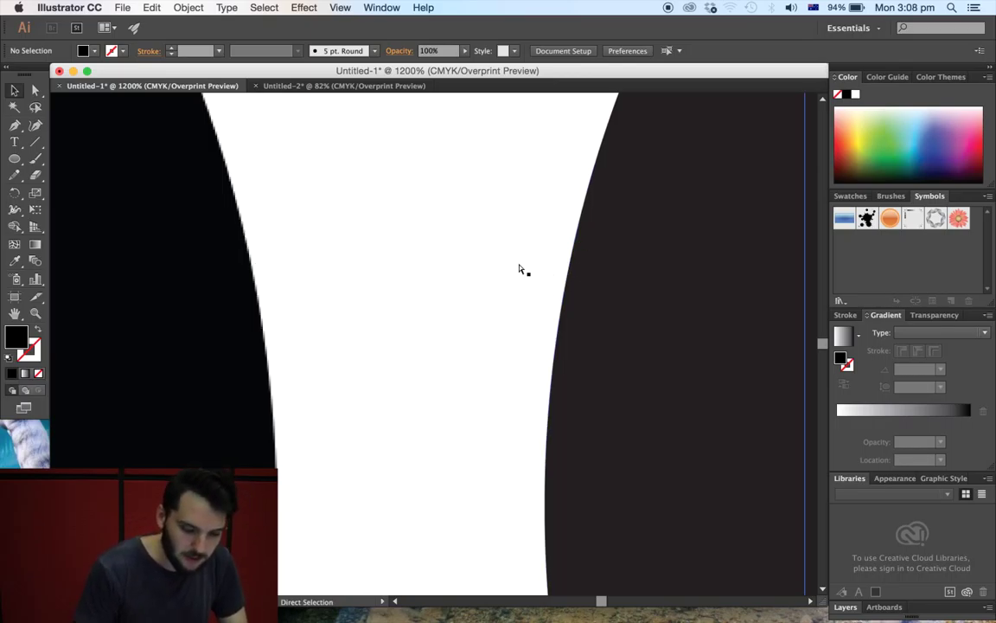
pyautogui.press('super+equal')
pyautogui.hscroll(-5, 355, 283)
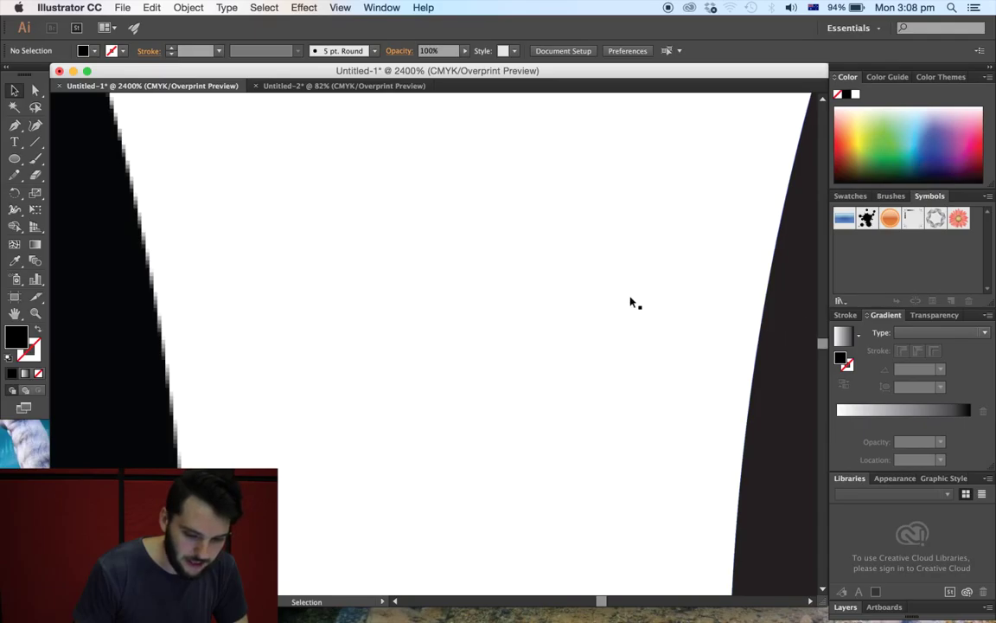
pyautogui.moveTo(795, 416); pyautogui.dragTo(549, 414)
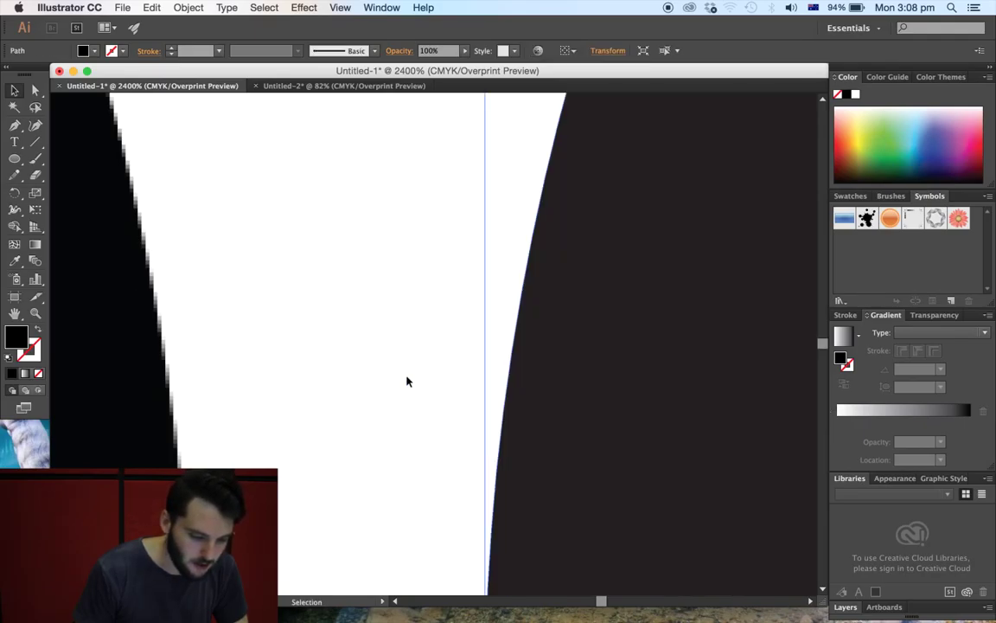
pyautogui.hscroll(-3, 138, 323)
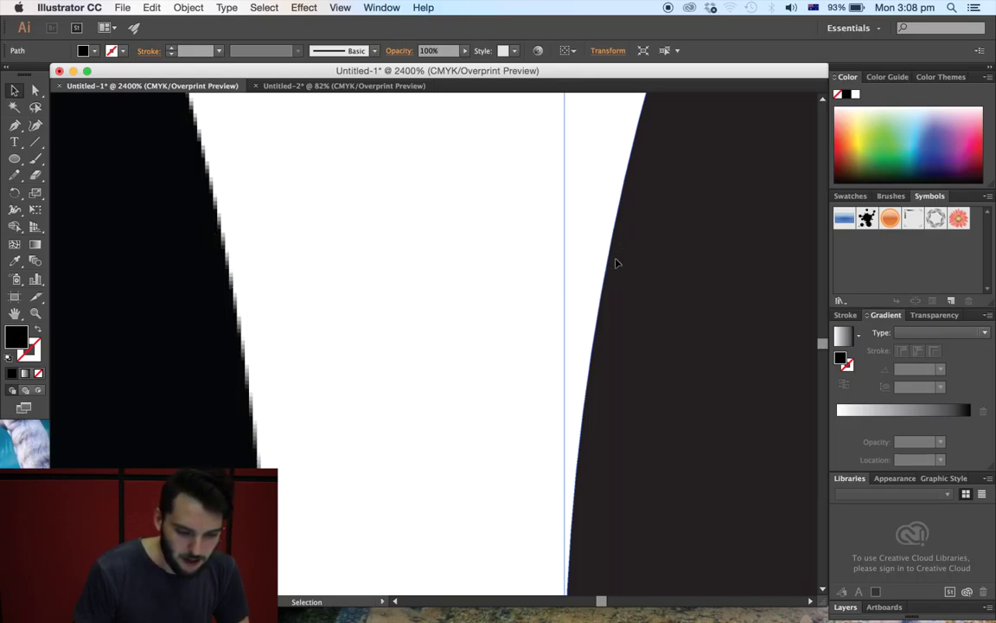
# Close the Untitled-1 document without saving its changes.
pyautogui.press('super+minus')
pyautogui.press('super+minus')
pyautogui.press('super+minus')
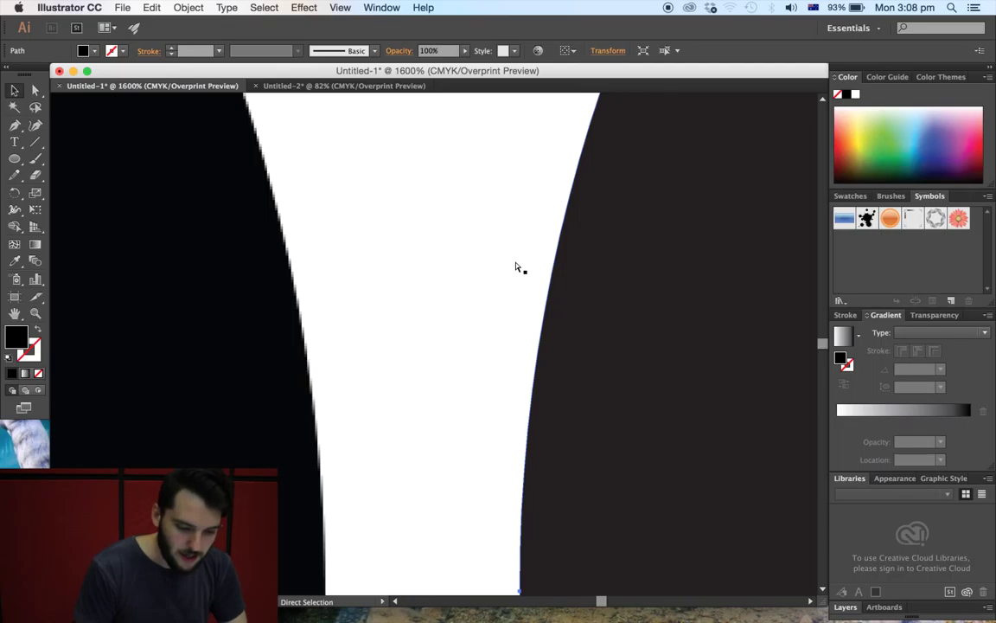
pyautogui.press('super+minus')
pyautogui.press('super+minus')
pyautogui.press('super+minus')
pyautogui.press('super+minus')
pyautogui.press('super+minus')
pyautogui.press('super+minus')
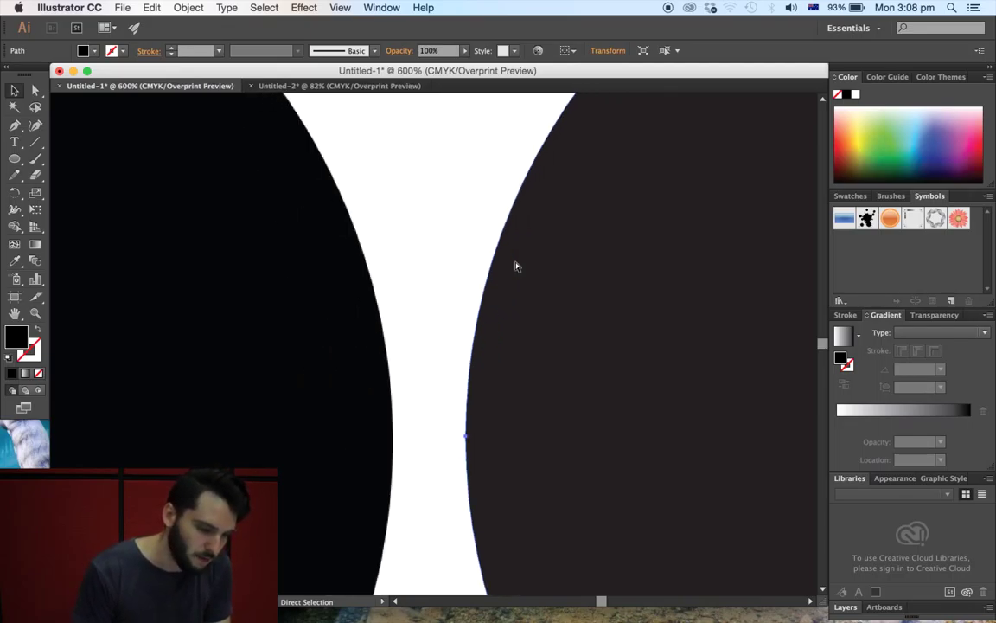
pyautogui.click(515, 266)
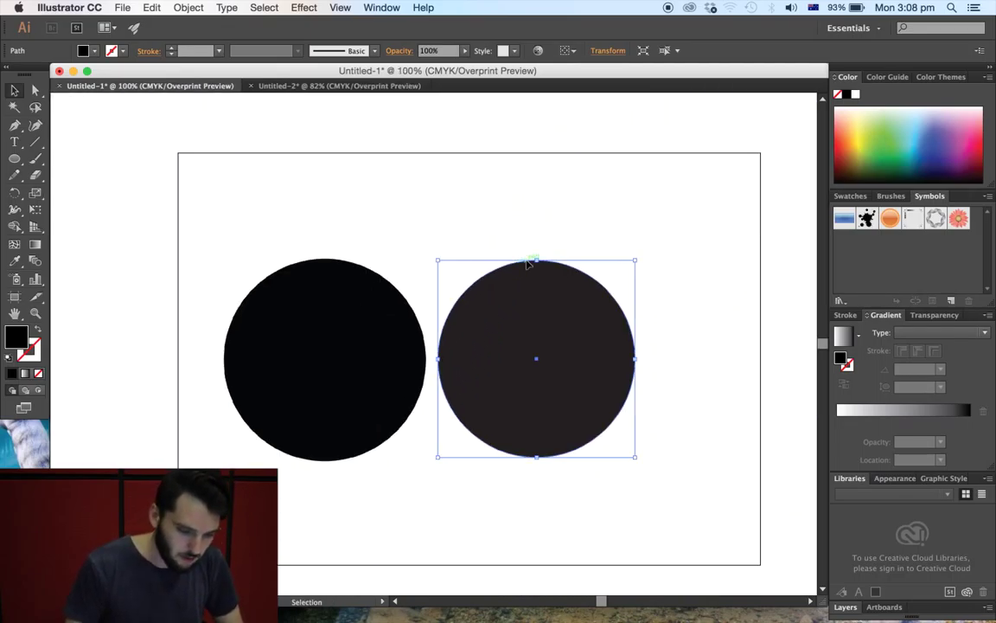
pyautogui.click(60, 86)
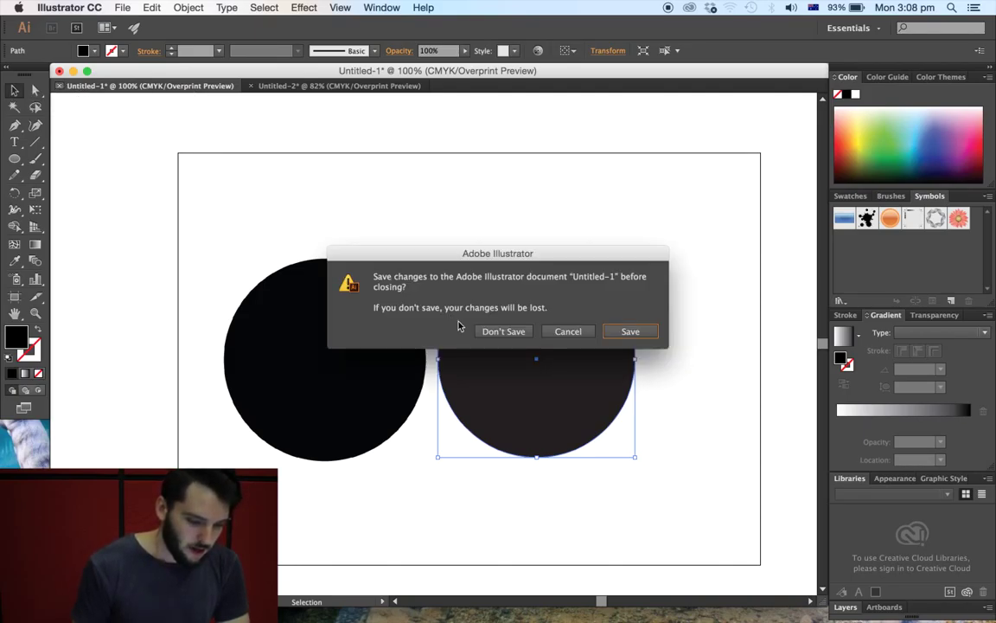
pyautogui.click(516, 333)
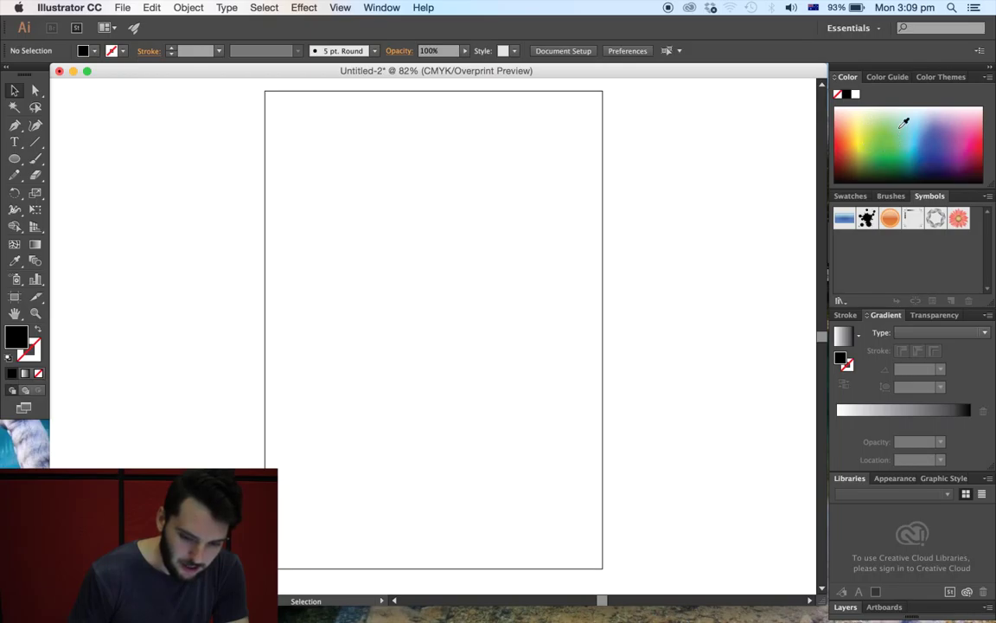
# Show the full colour options with the CMYK sliders.
pyautogui.click(987, 77)
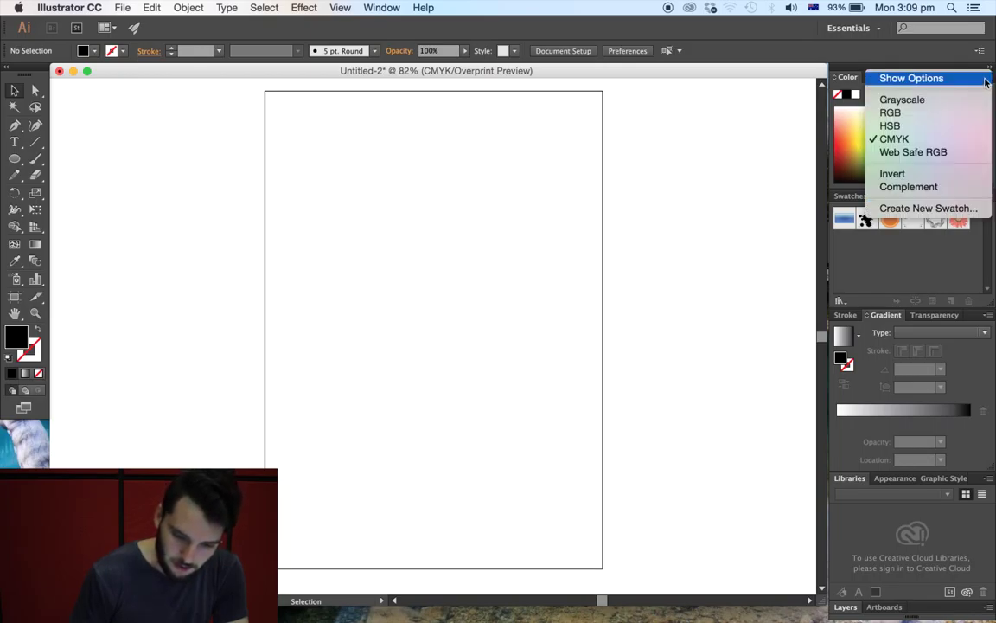
pyautogui.click(954, 79)
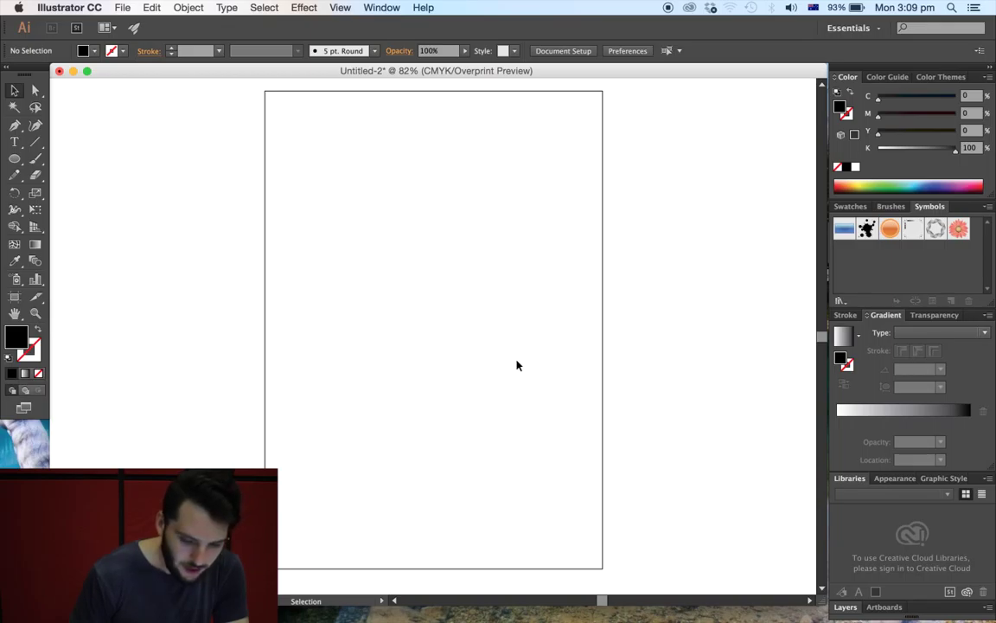
# Expand the layers list and display the colour swatches, giving the swatches more room.
pyautogui.click(845, 606)
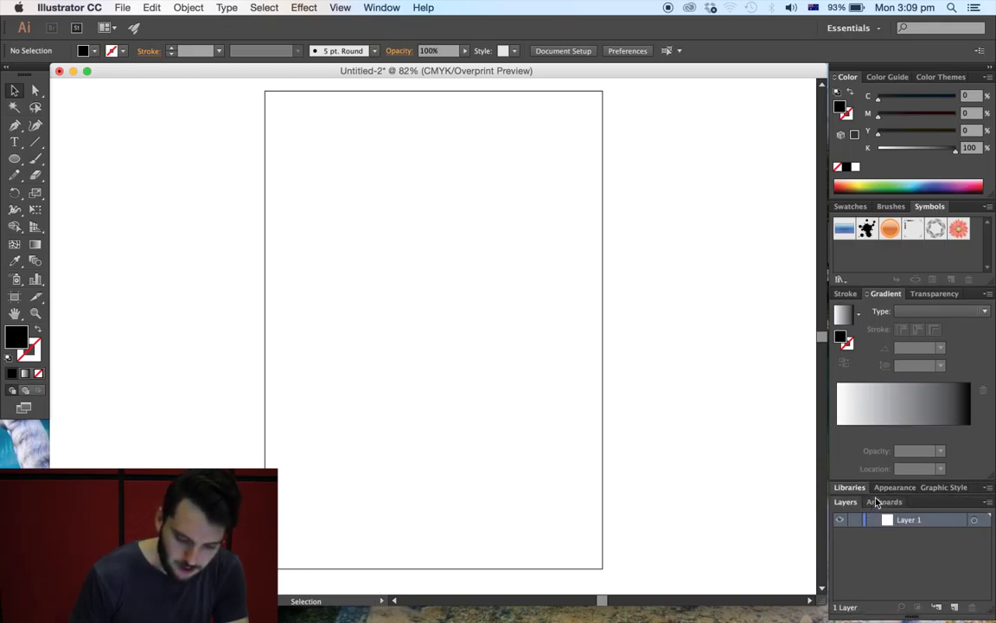
pyautogui.moveTo(876, 494); pyautogui.dragTo(876, 439)
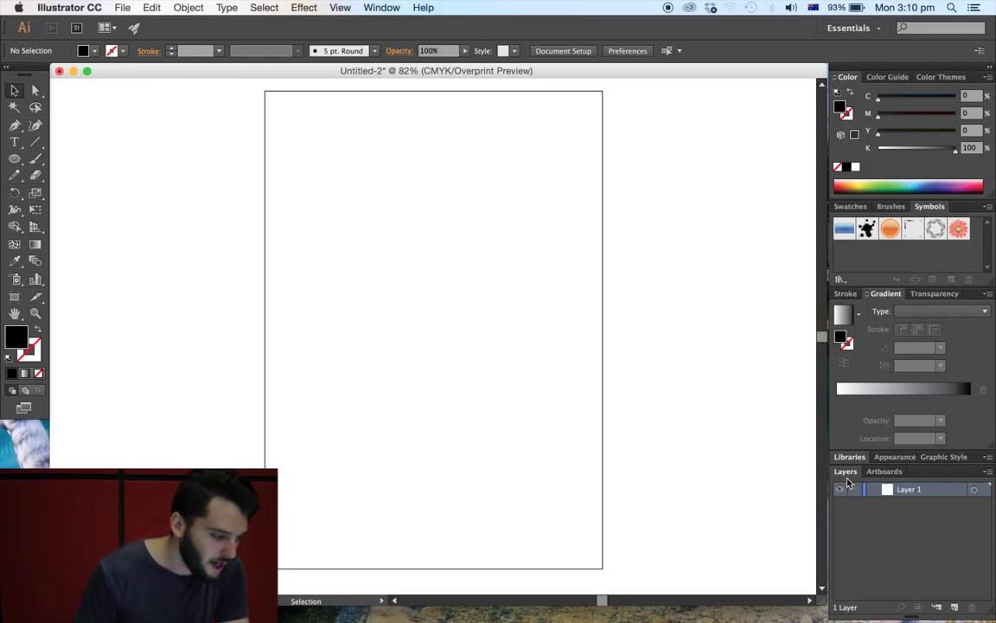
pyautogui.click(850, 206)
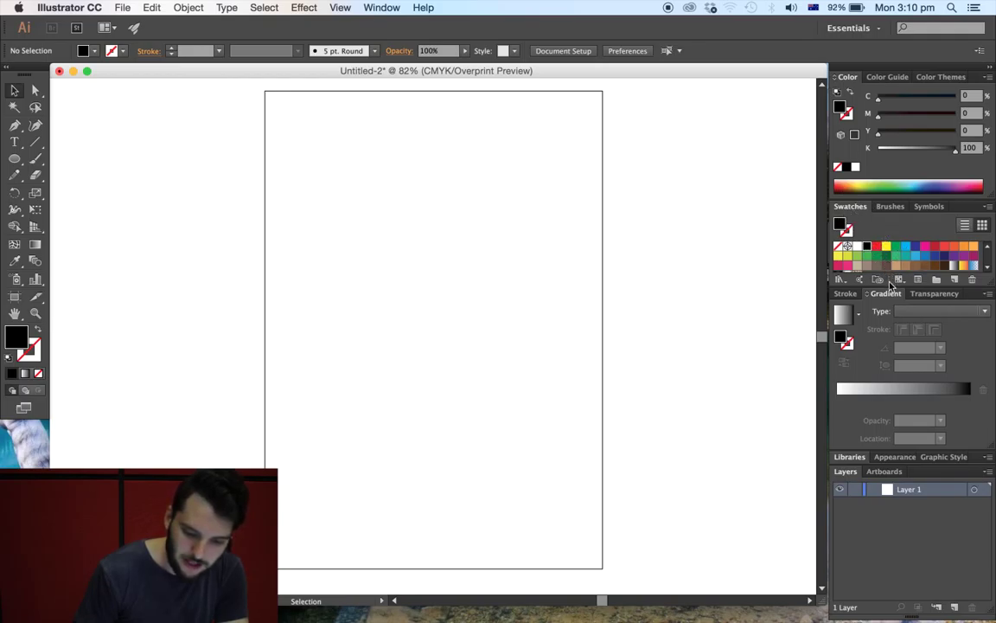
pyautogui.moveTo(889, 293); pyautogui.dragTo(891, 324)
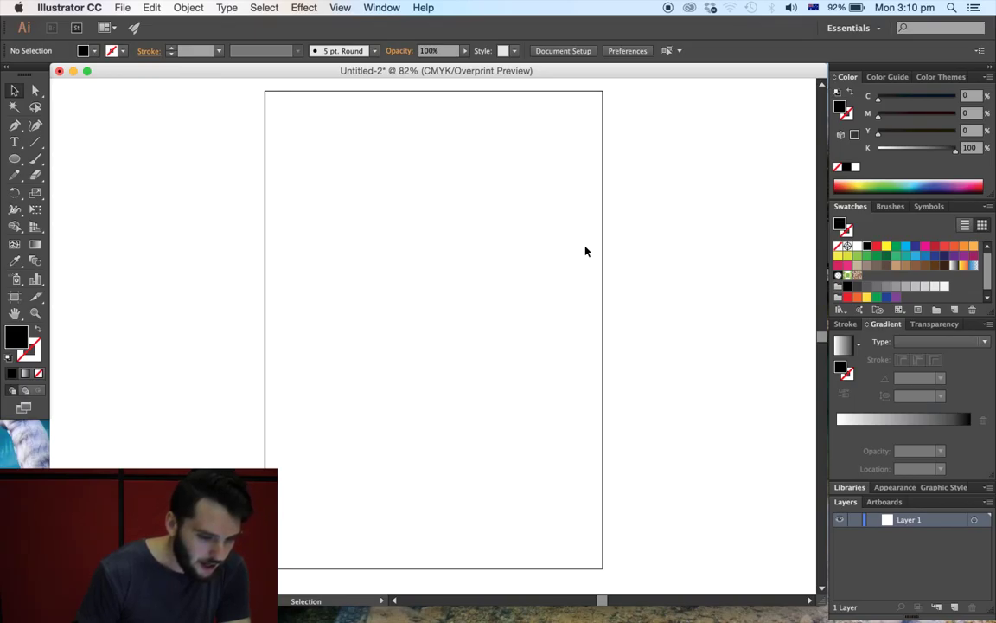
# Set up a new document with the Print profile and A4 size.
pyautogui.click(123, 9)
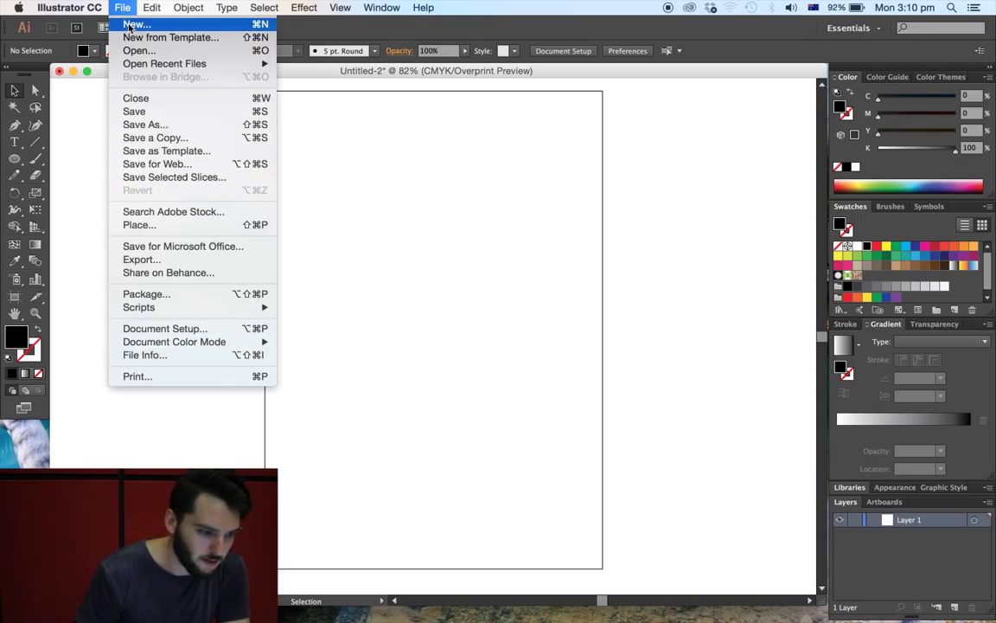
pyautogui.click(134, 25)
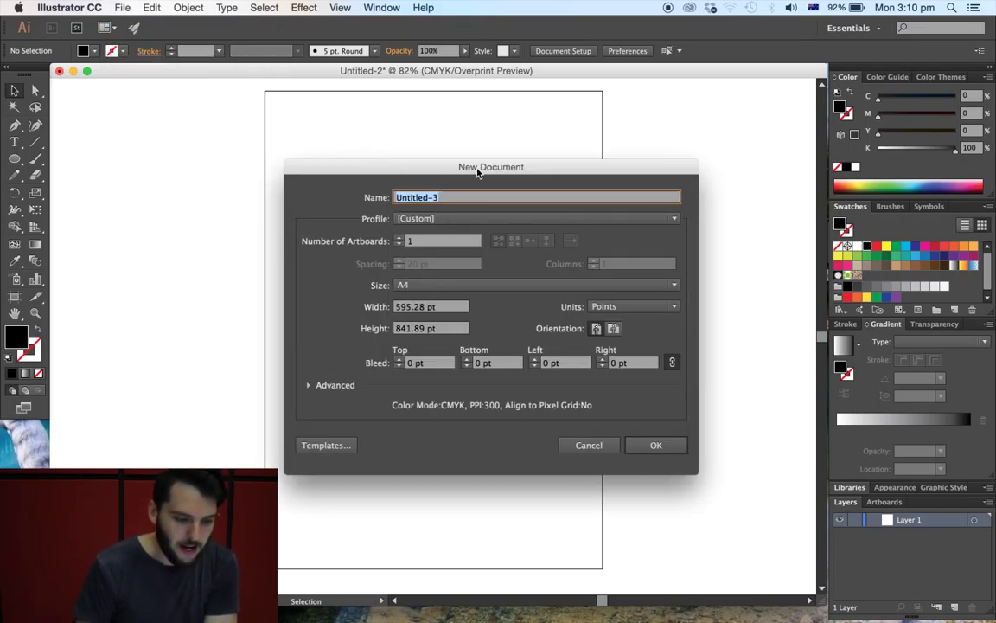
pyautogui.moveTo(475, 176); pyautogui.dragTo(423, 167)
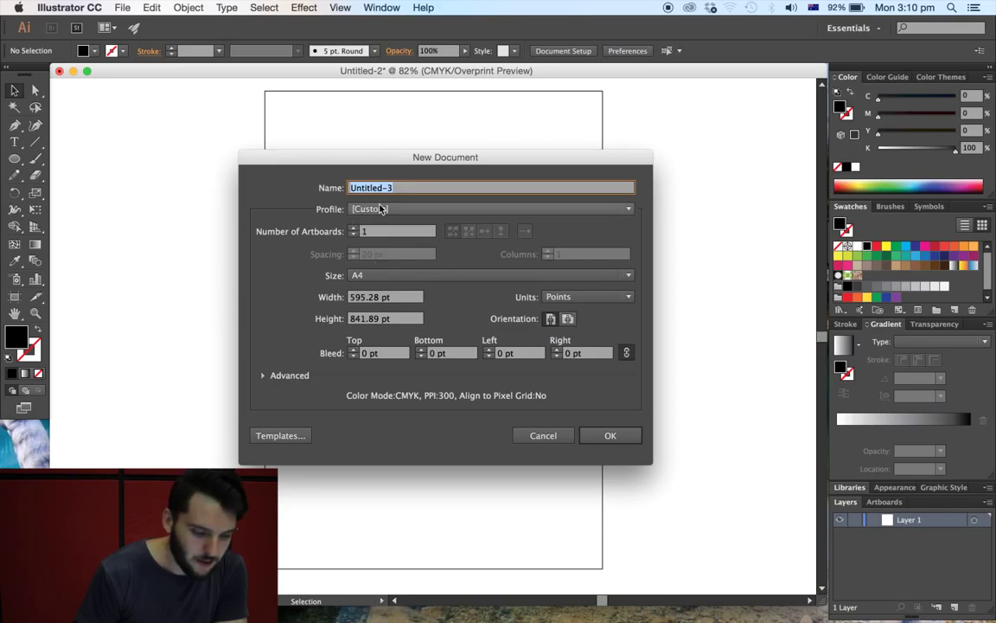
pyautogui.click(381, 210)
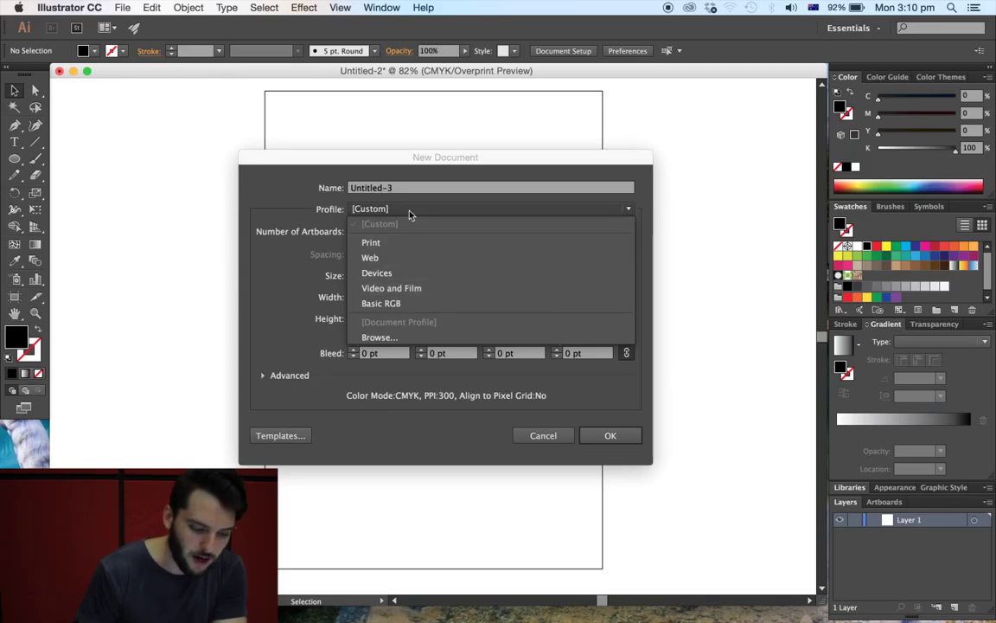
pyautogui.click(410, 212)
pyautogui.click(396, 213)
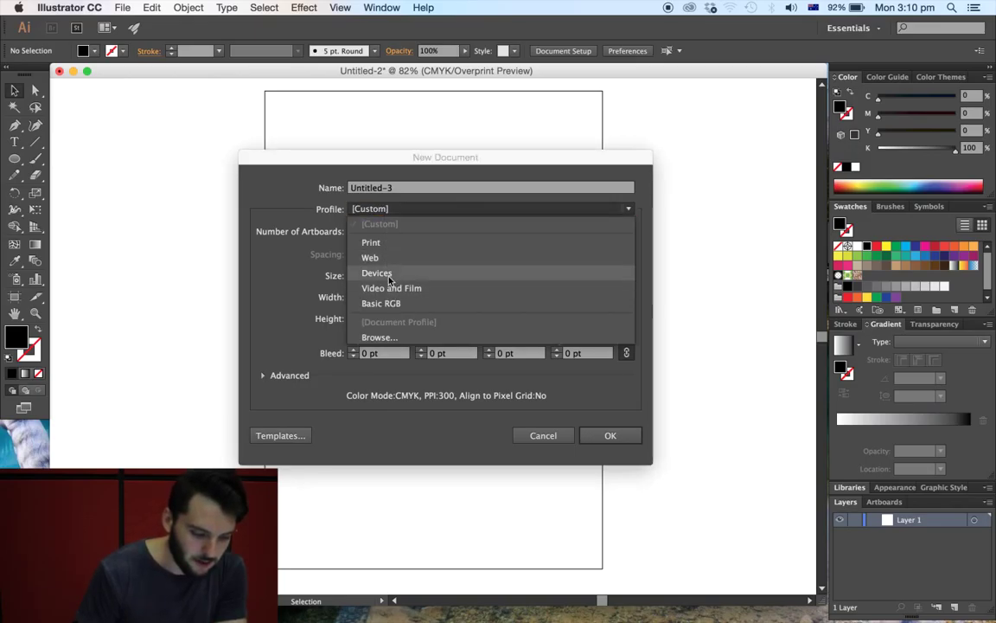
pyautogui.click(372, 243)
pyautogui.click(367, 275)
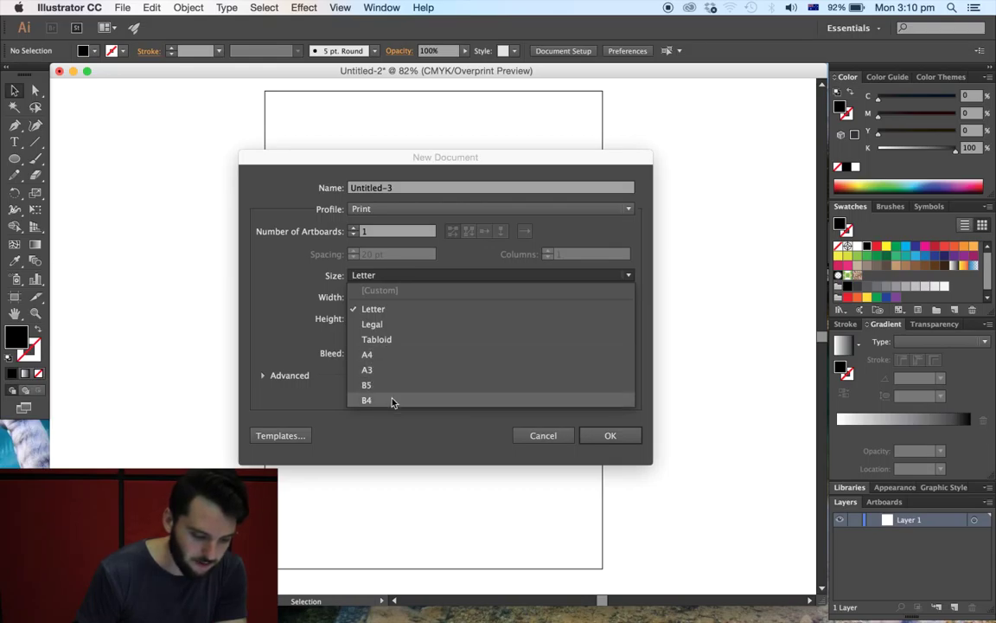
pyautogui.click(382, 355)
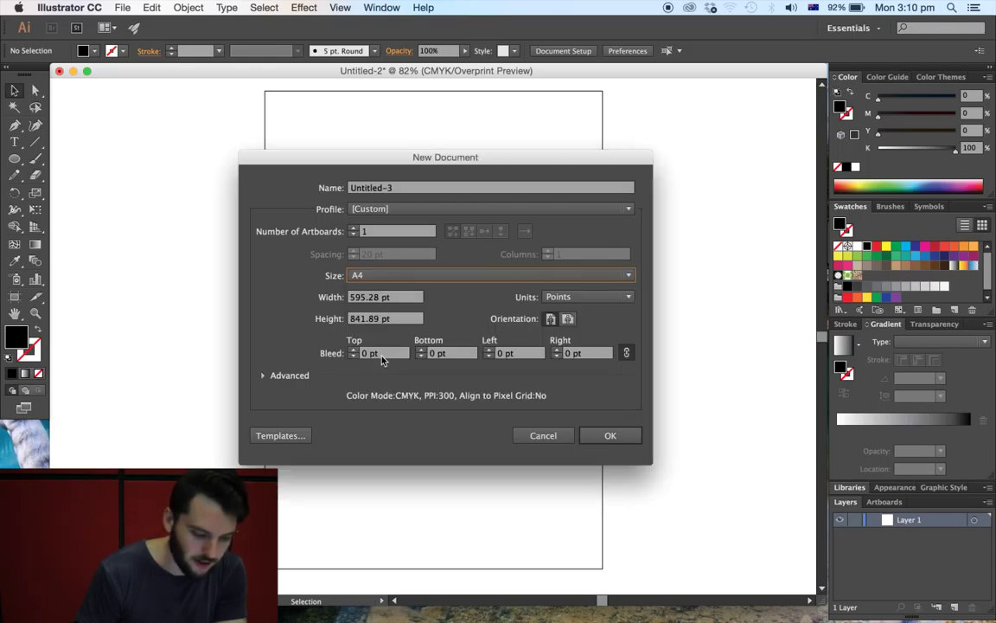
# Set the document units to Millimeters and create the portrait document.
pyautogui.click(600, 299)
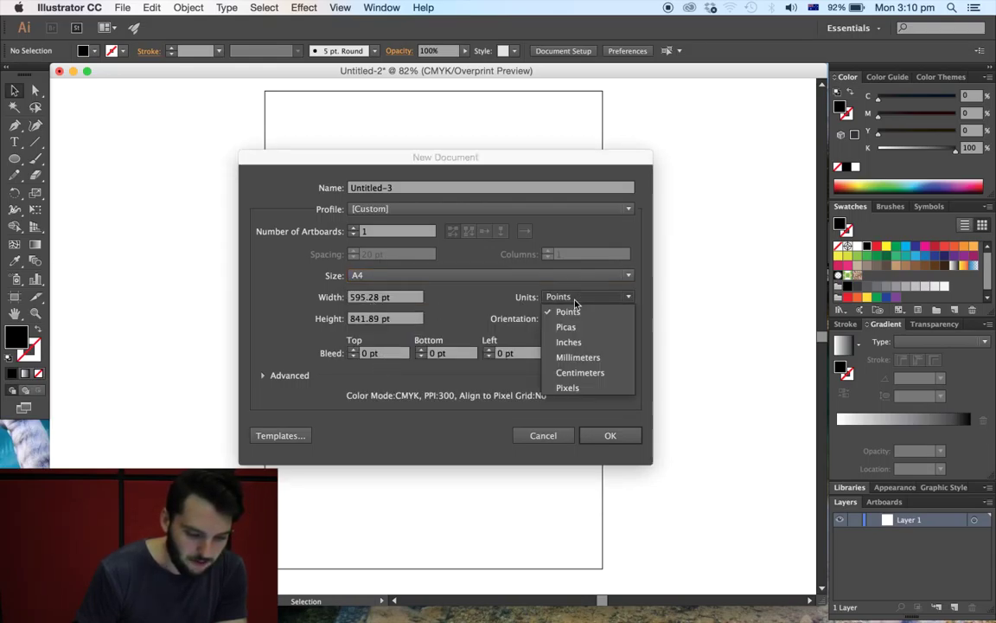
pyautogui.click(576, 359)
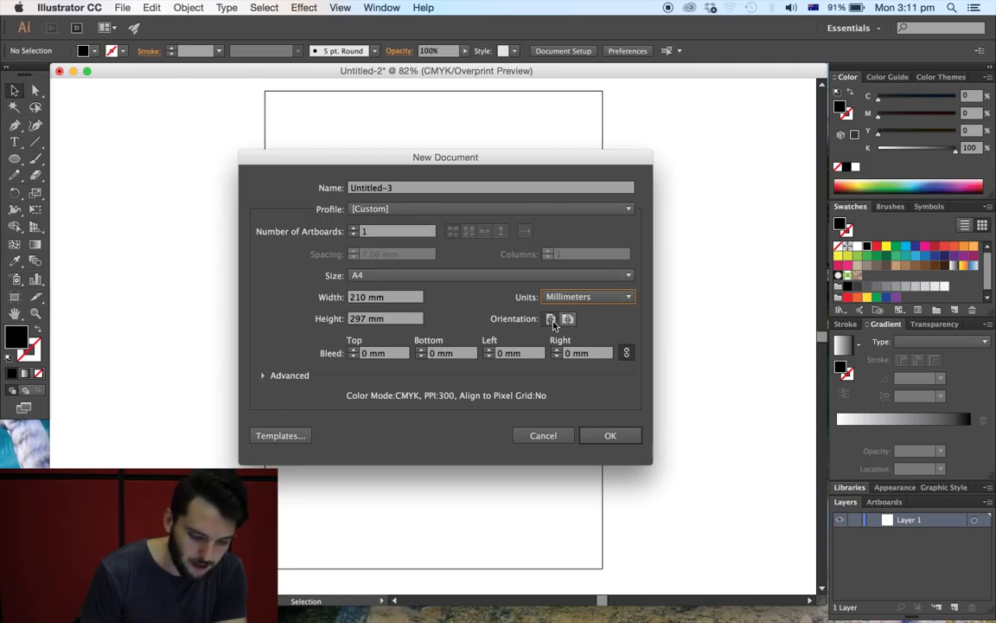
pyautogui.click(611, 435)
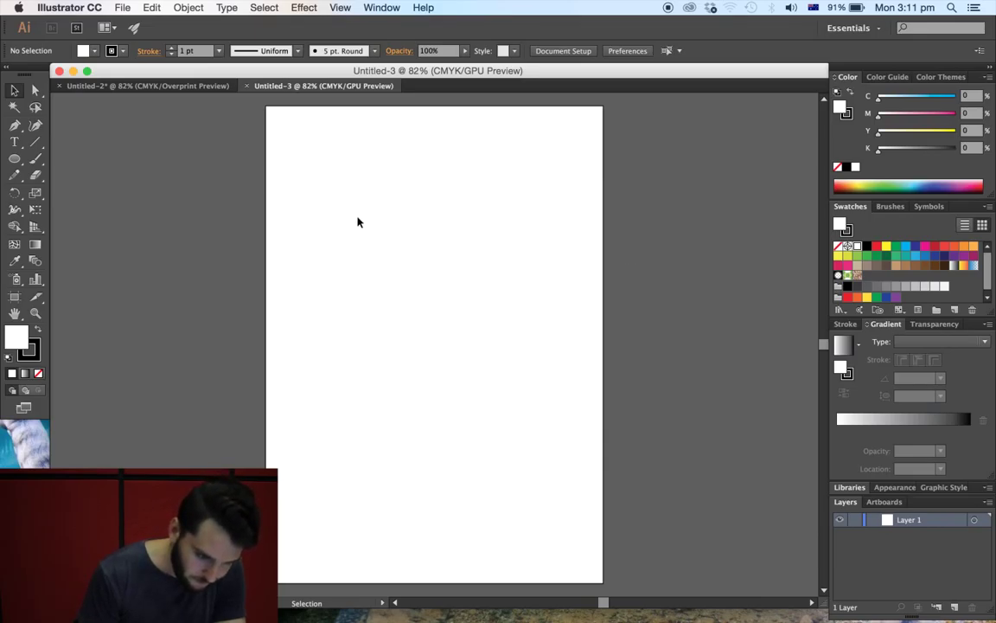
# Turn on Overprint Preview for the new document.
pyautogui.click(341, 7)
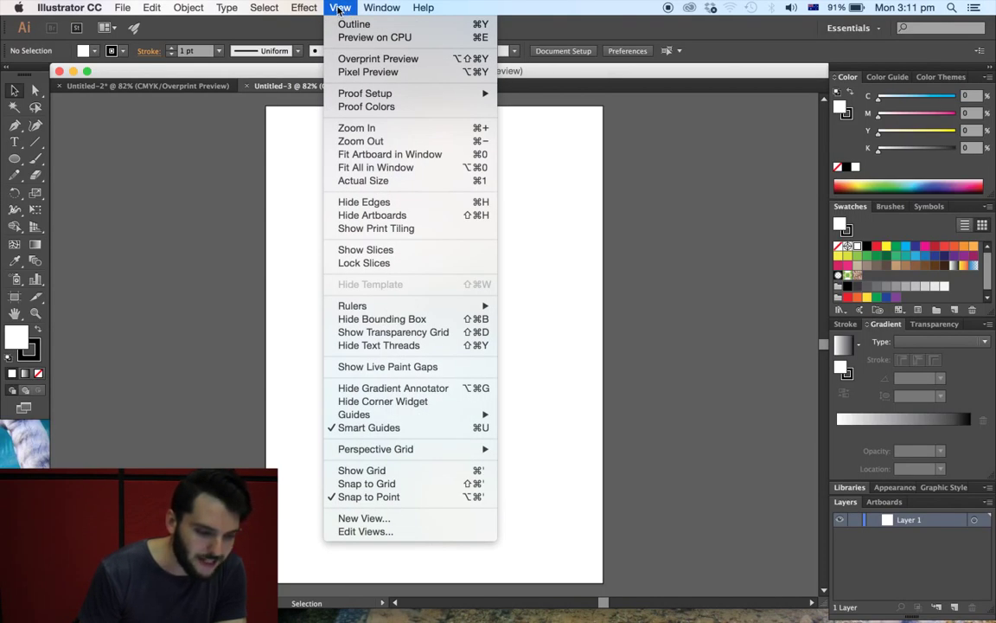
pyautogui.click(355, 58)
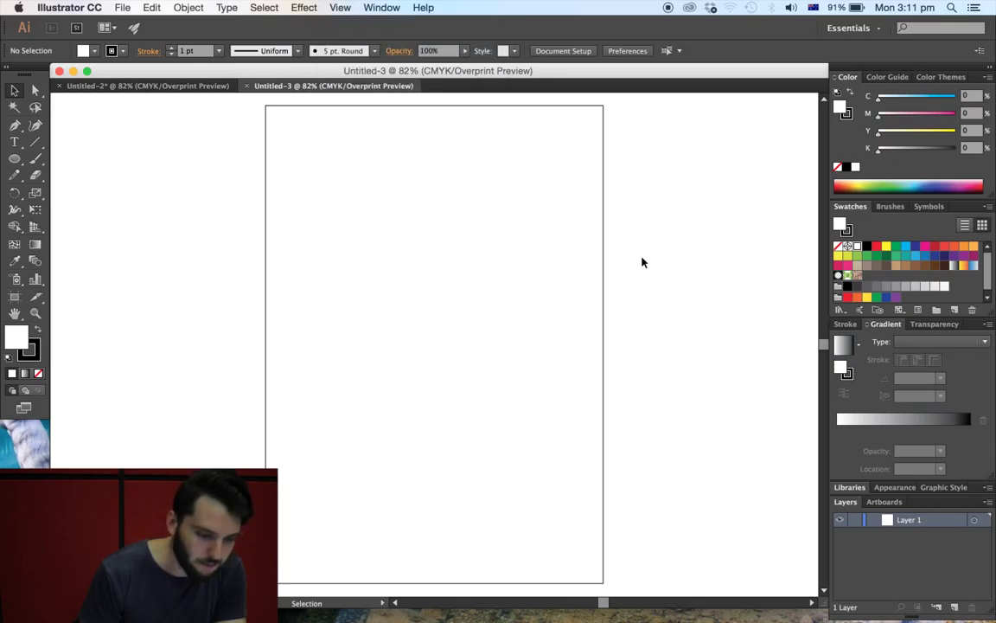
pyautogui.click(340, 7)
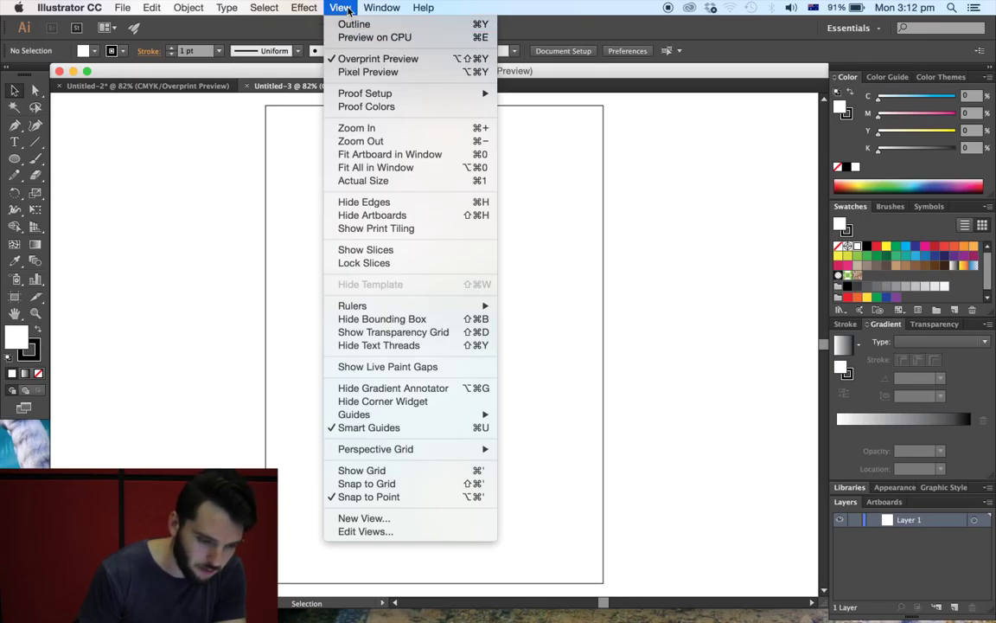
pyautogui.click(620, 209)
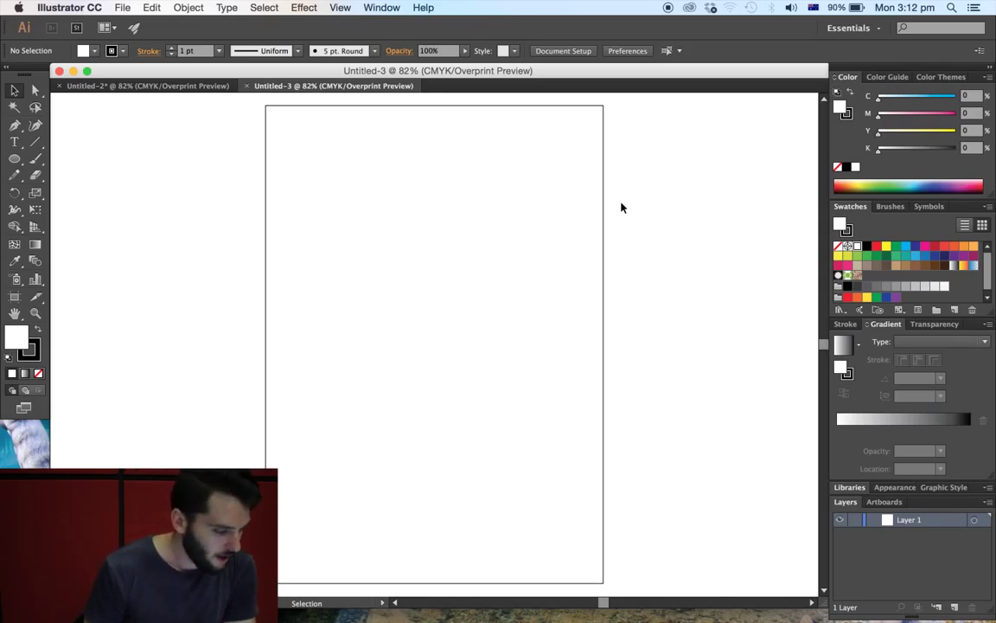
pyautogui.click(27, 355)
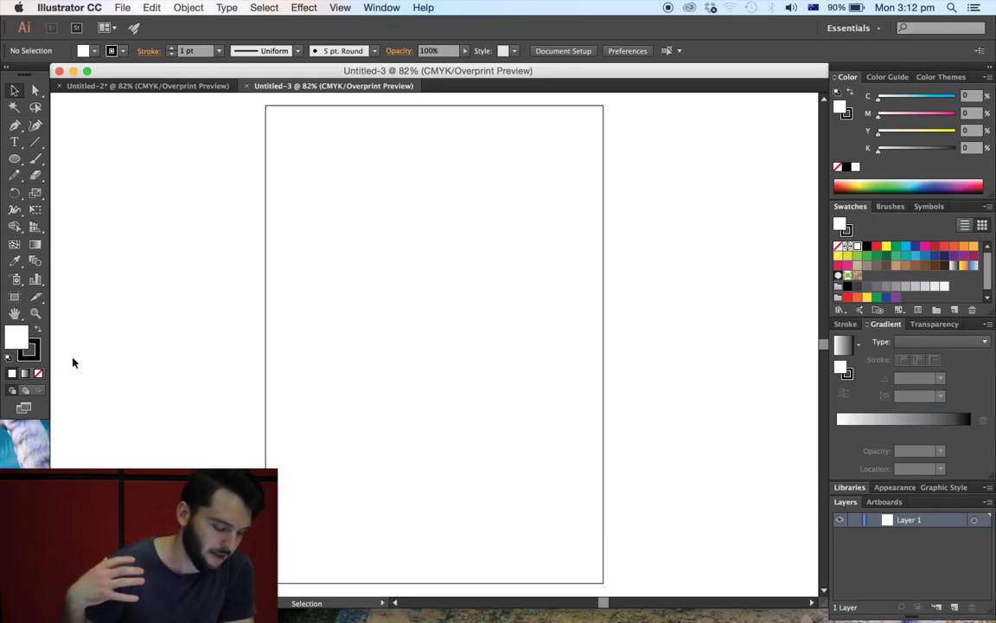
pyautogui.click(29, 337)
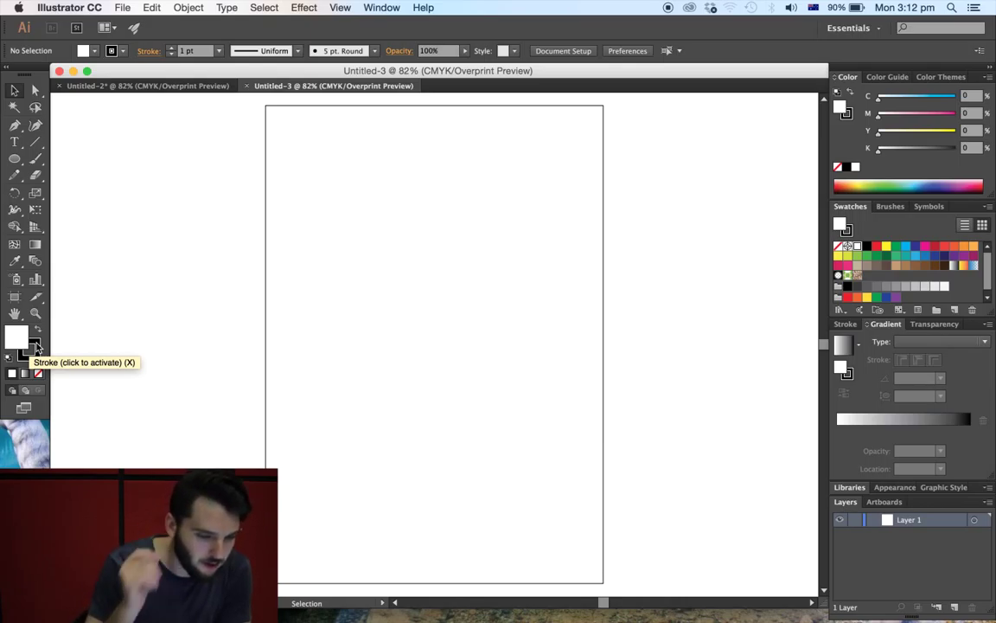
# Draw a square about 114 mm wide in the upper middle of the page with the Rectangle tool and select it.
pyautogui.moveTo(14, 158); pyautogui.dragTo(63, 159)
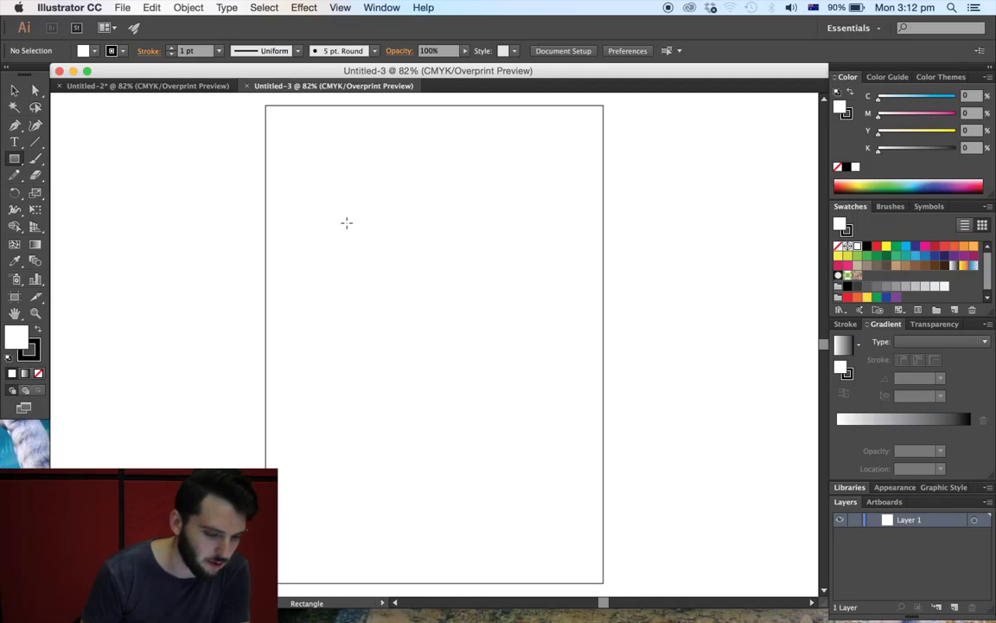
pyautogui.moveTo(346, 216); pyautogui.dragTo(530, 400)
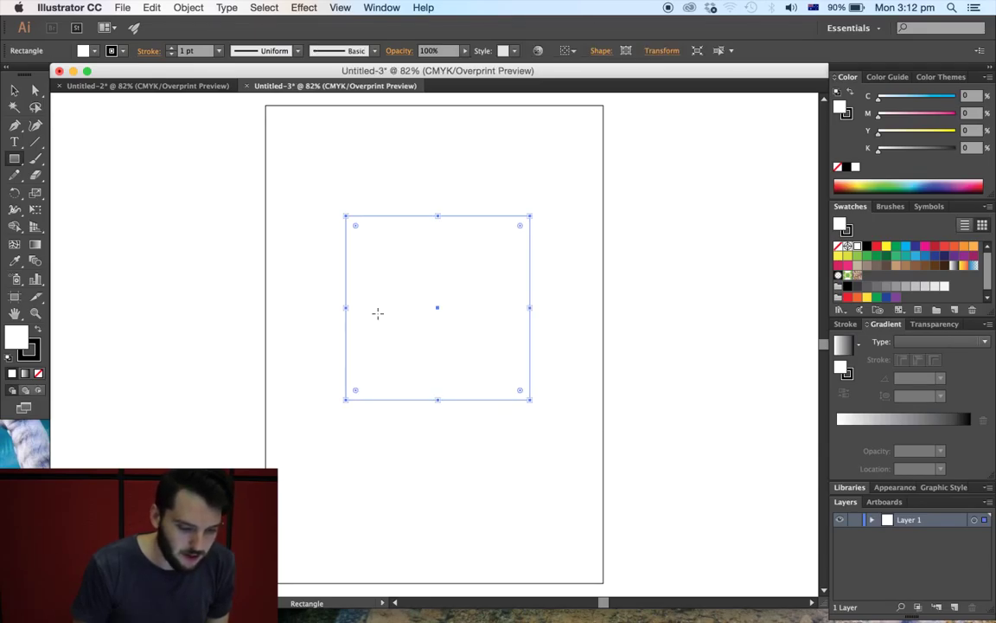
pyautogui.click(15, 91)
pyautogui.click(438, 196)
pyautogui.moveTo(303, 169); pyautogui.dragTo(578, 453)
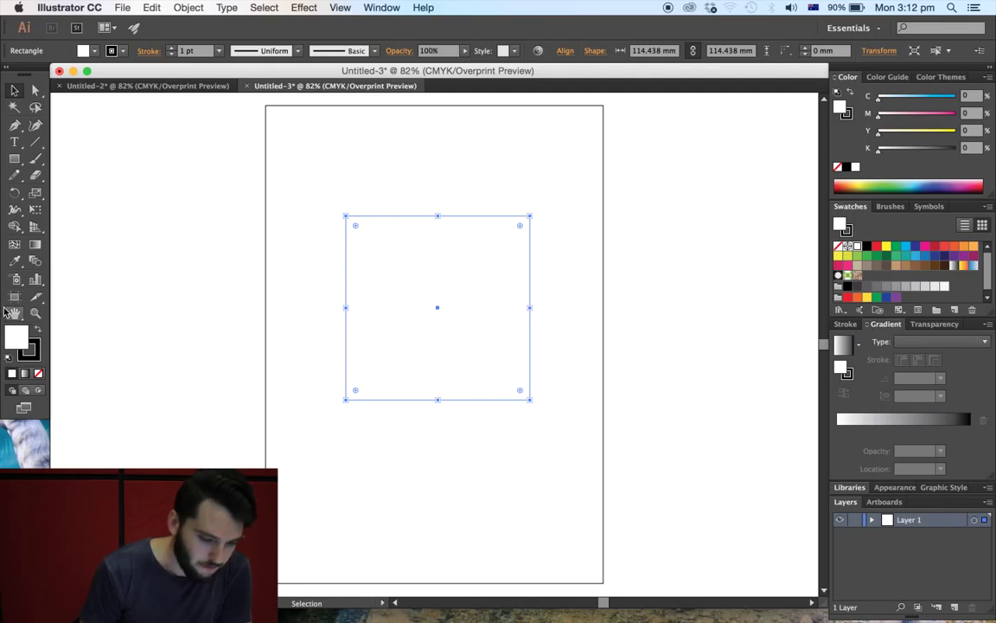
# Reselect the square by marquee and fill it with the light green swatch (C 50, M 0, Y 100, K 0).
pyautogui.click(470, 154)
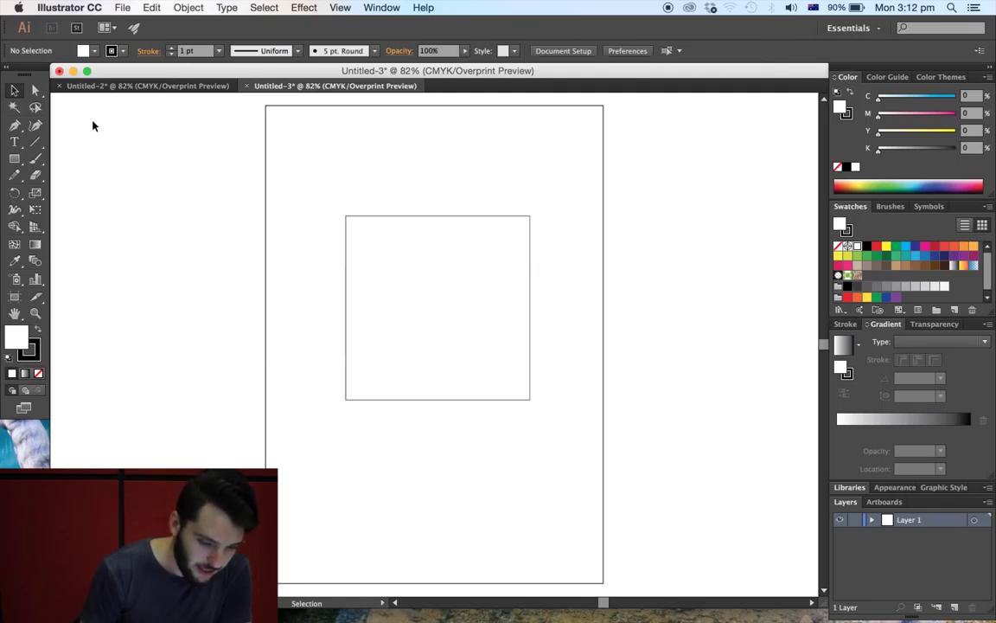
pyautogui.click(16, 91)
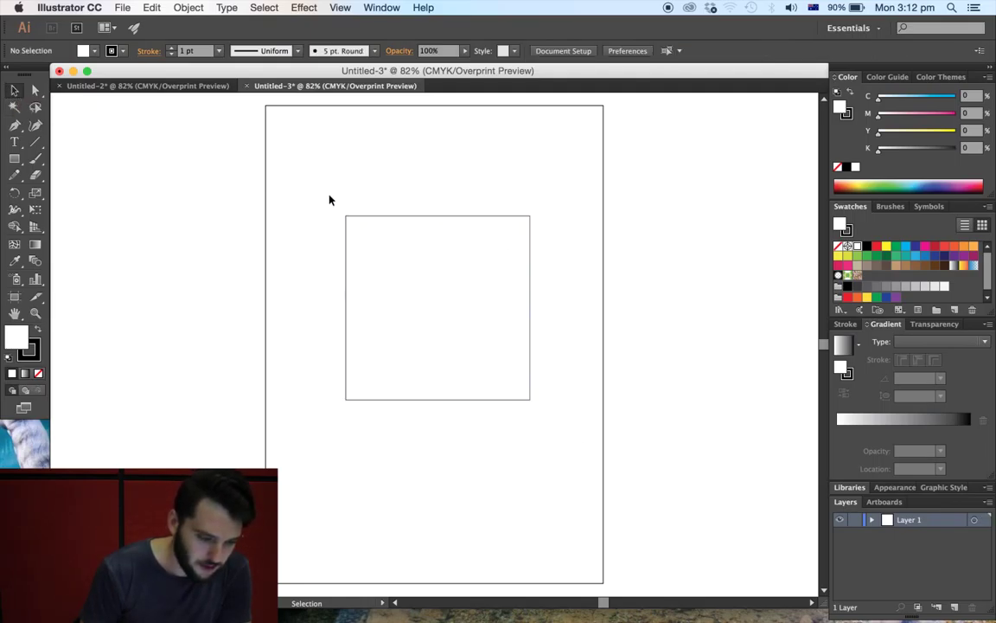
pyautogui.moveTo(321, 187); pyautogui.dragTo(597, 466)
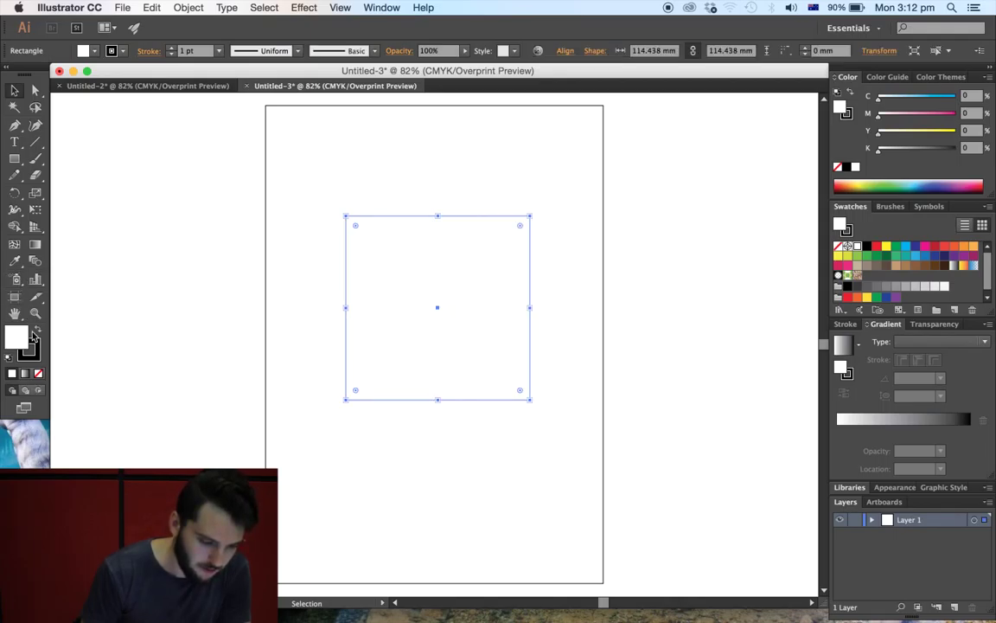
pyautogui.click(858, 257)
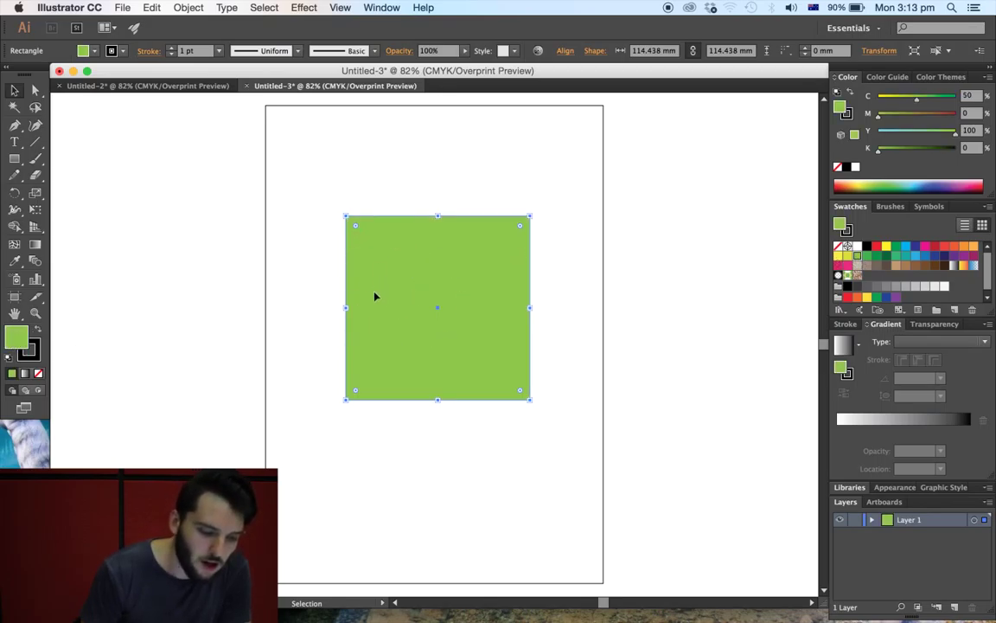
# Set the green square's stroke to None, make the fill active again and deselect the square.
pyautogui.click(38, 346)
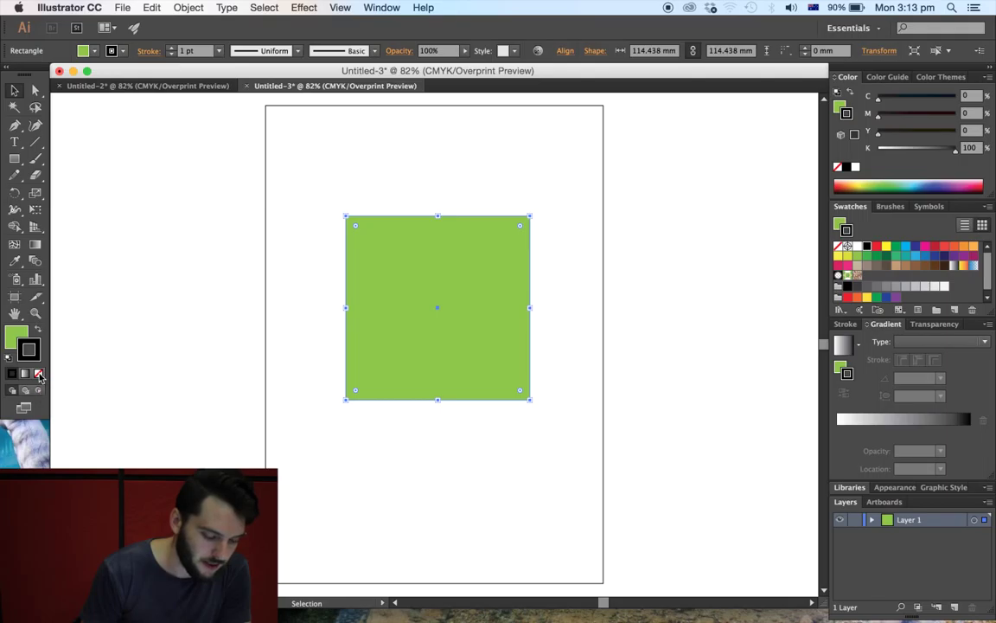
pyautogui.click(39, 372)
pyautogui.click(23, 337)
pyautogui.click(306, 296)
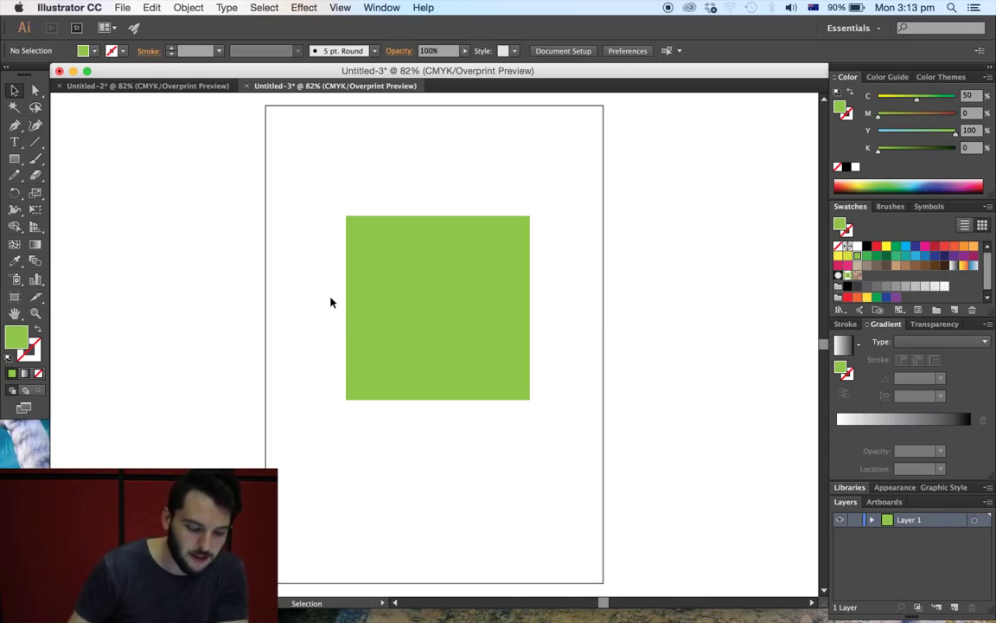
# Try magenta, teal and yellow hues for the square's fill in the Color Picker and cancel the change.
pyautogui.click(410, 302)
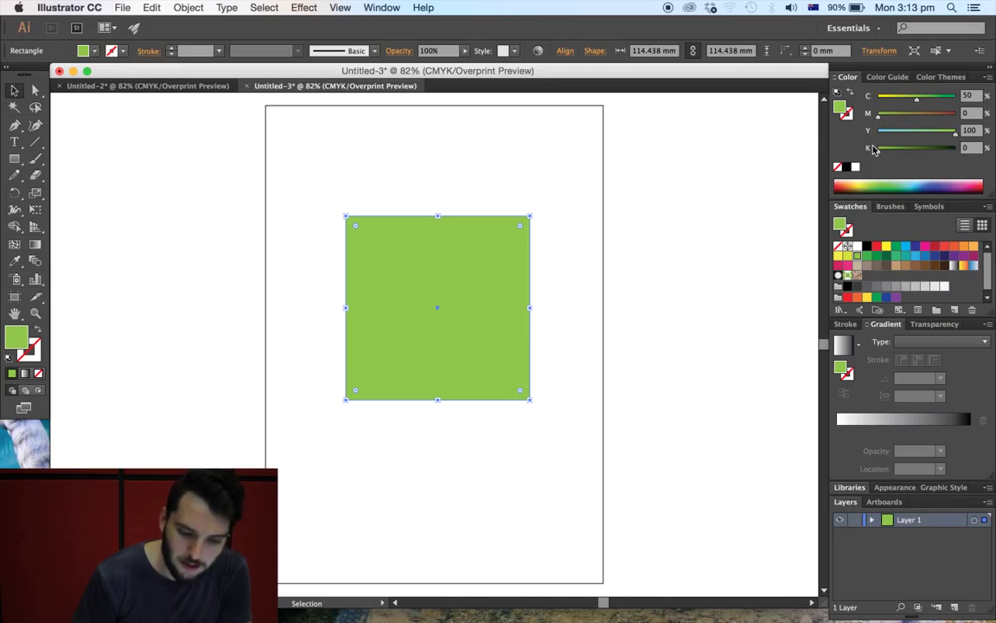
pyautogui.doubleClick(19, 335)
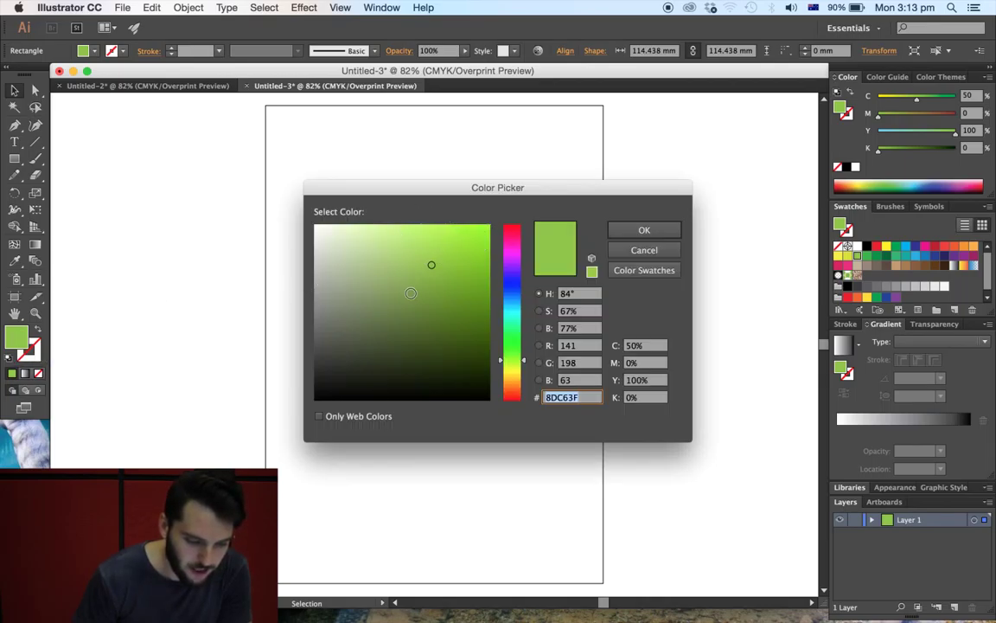
pyautogui.moveTo(385, 244)
pyautogui.mouseDown()
pyautogui.moveTo(382, 303)
pyautogui.moveTo(418, 284)
pyautogui.moveTo(420, 267)
pyautogui.mouseUp()
pyautogui.moveTo(524, 361)
pyautogui.mouseDown()
pyautogui.moveTo(530, 248)
pyautogui.moveTo(511, 282)
pyautogui.moveTo(519, 248)
pyautogui.mouseUp()
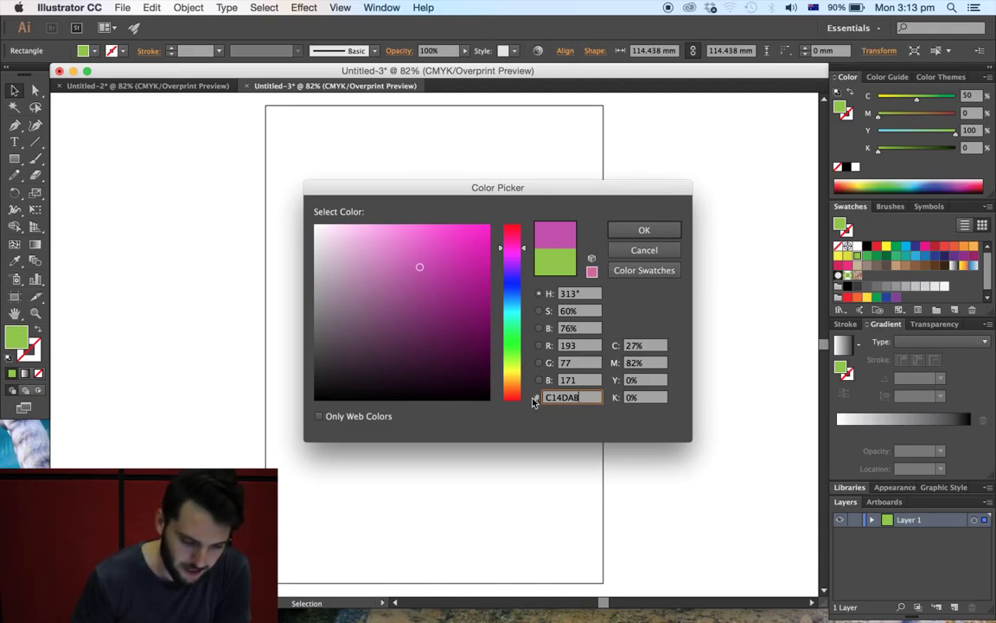
pyautogui.click(512, 323)
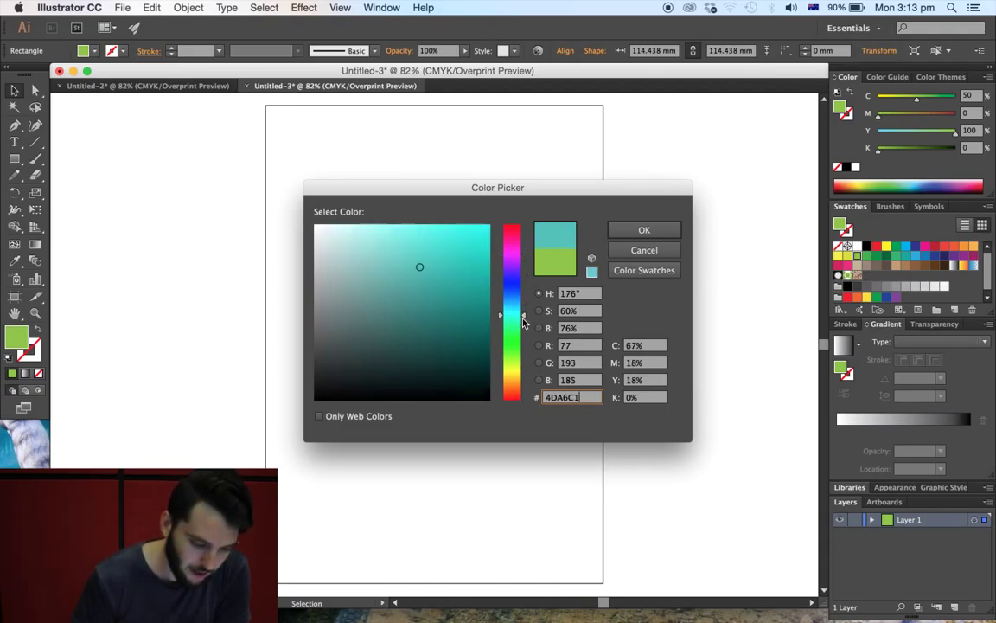
pyautogui.moveTo(522, 325); pyautogui.dragTo(528, 371)
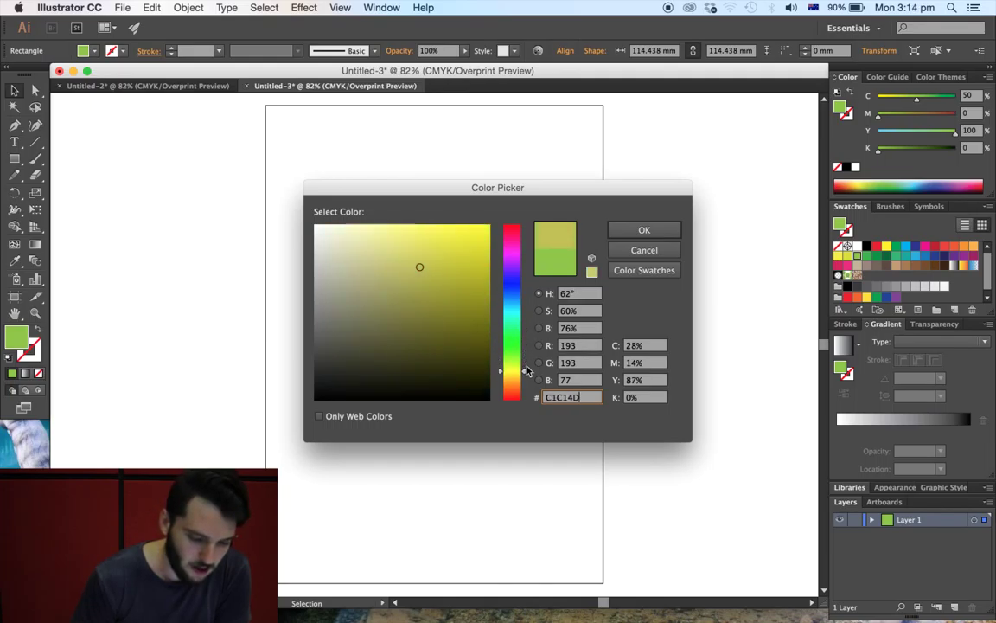
pyautogui.click(640, 251)
pyautogui.click(146, 338)
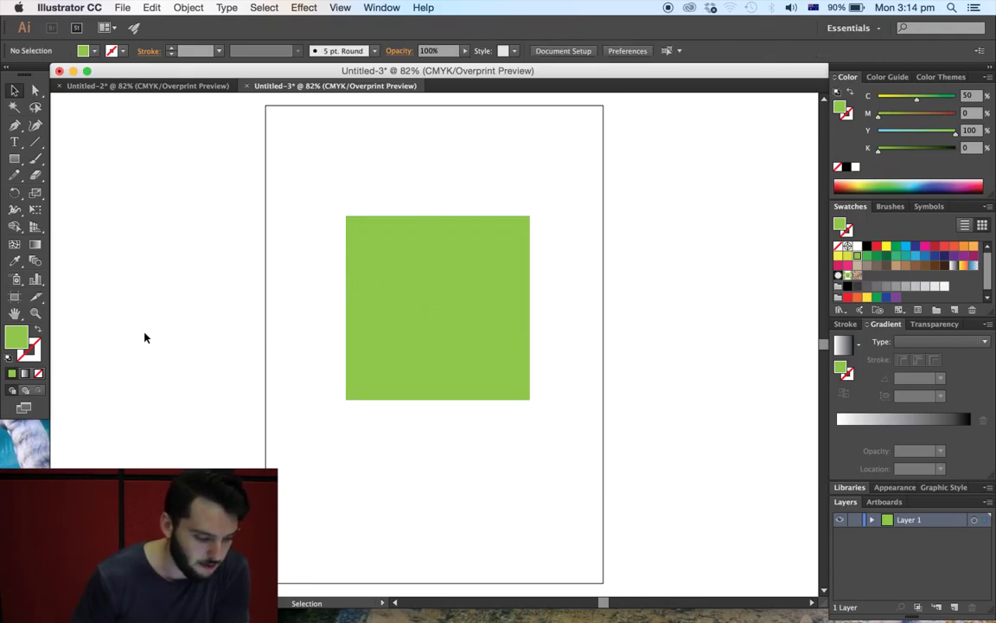
# Make the stroke colour active, open its Color Picker and cancel it.
pyautogui.click(37, 345)
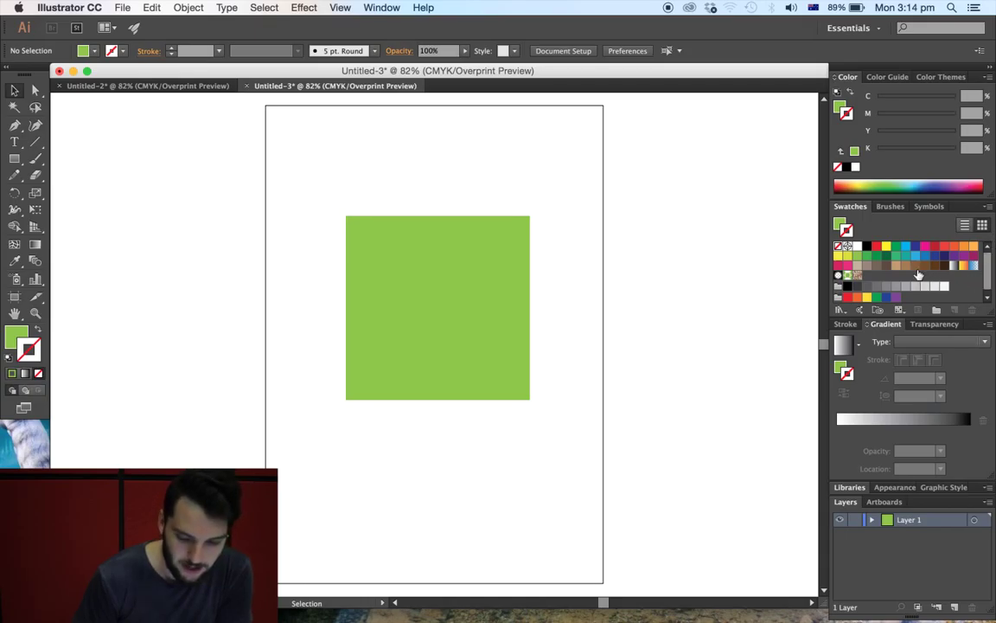
pyautogui.doubleClick(31, 346)
pyautogui.click(629, 255)
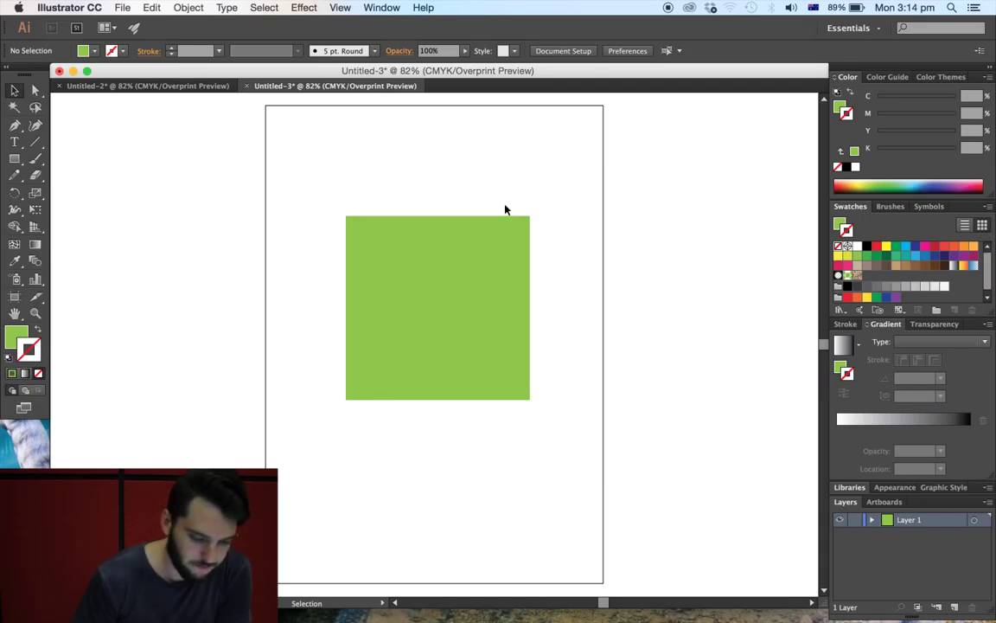
# Delete the green square and draw a new one about 101 mm wide near the middle of the page.
pyautogui.click(482, 234)
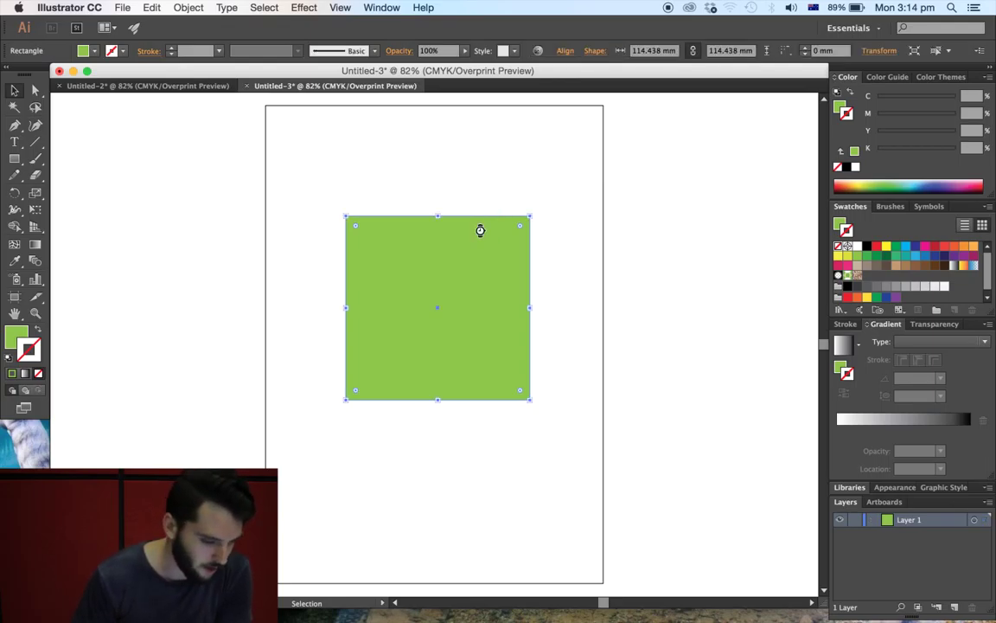
pyautogui.press('Delete')
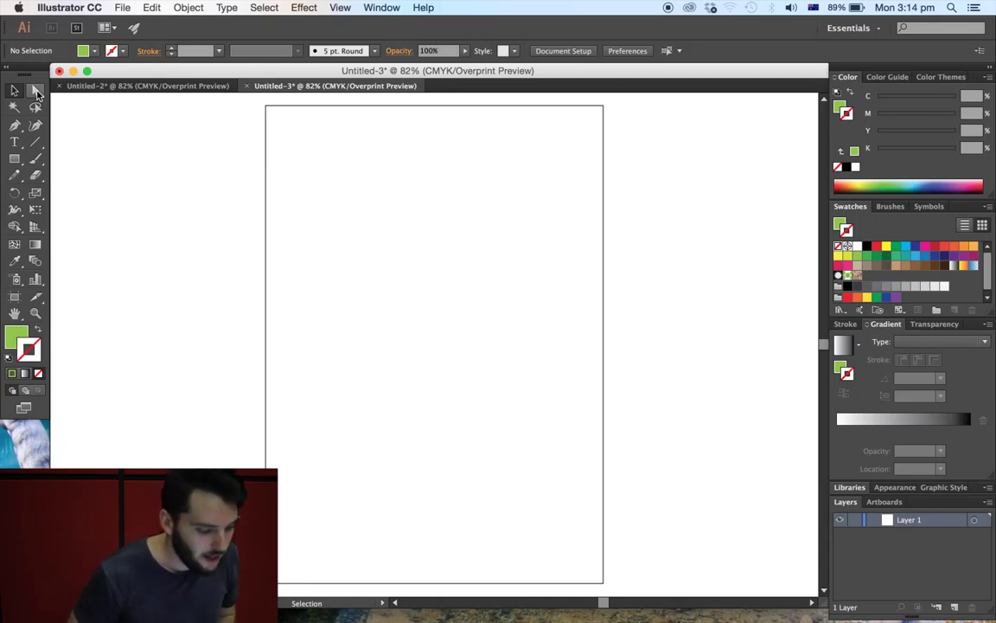
pyautogui.click(14, 159)
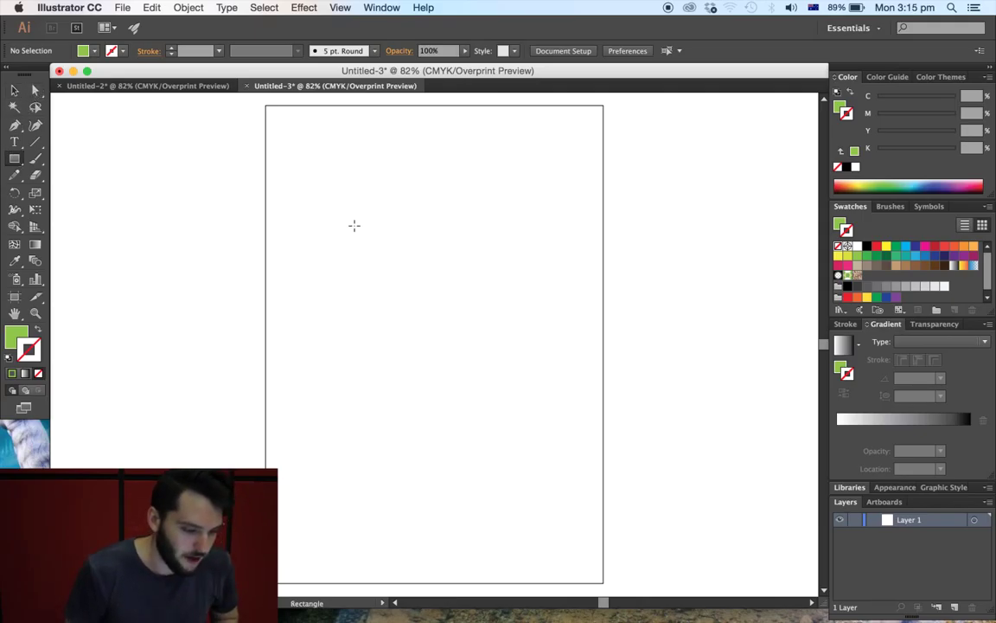
pyautogui.moveTo(360, 239); pyautogui.dragTo(523, 401)
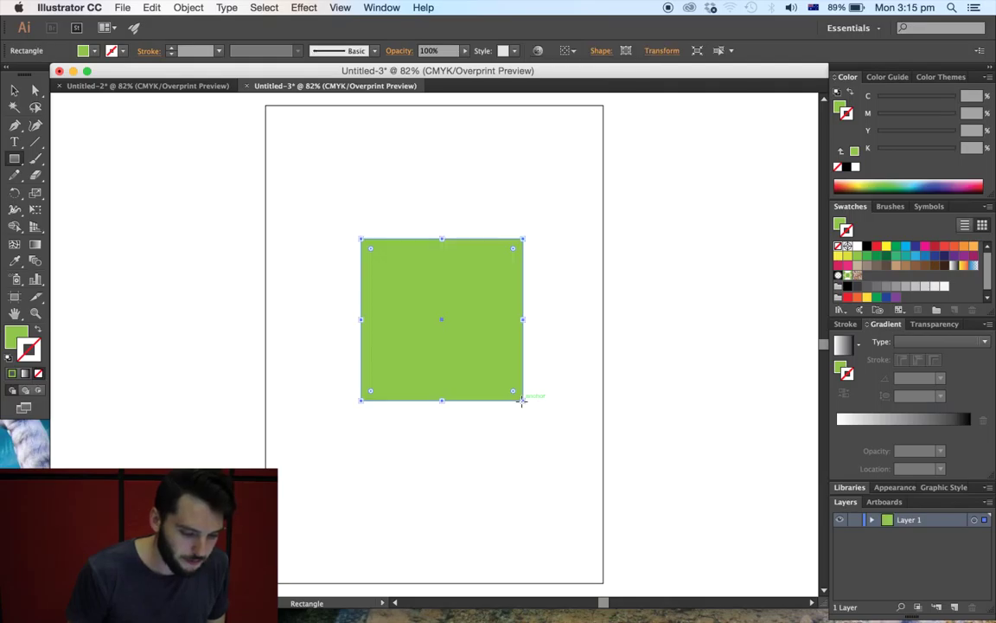
pyautogui.click(14, 90)
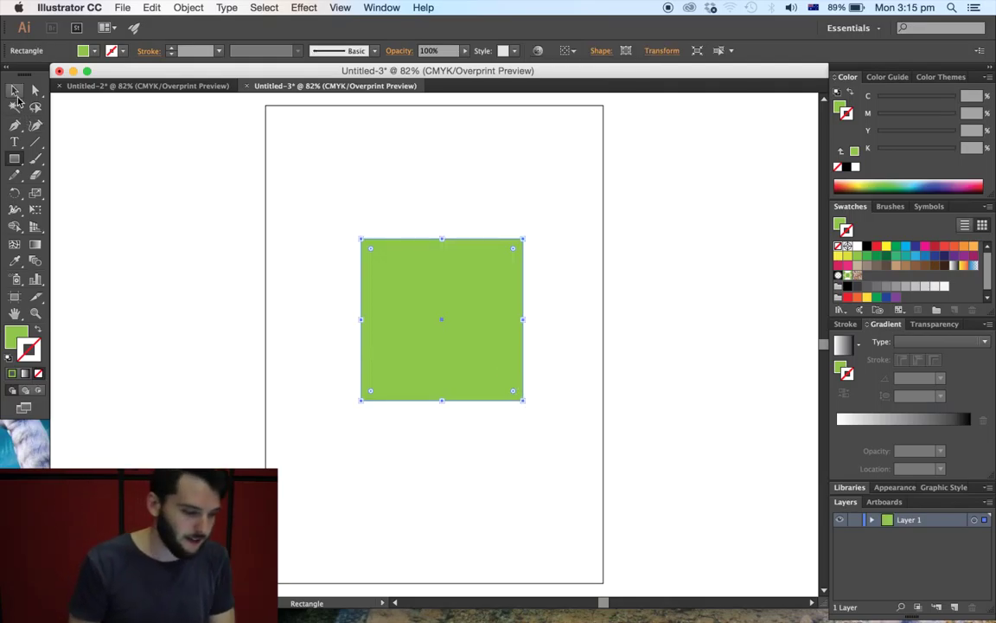
pyautogui.click(129, 187)
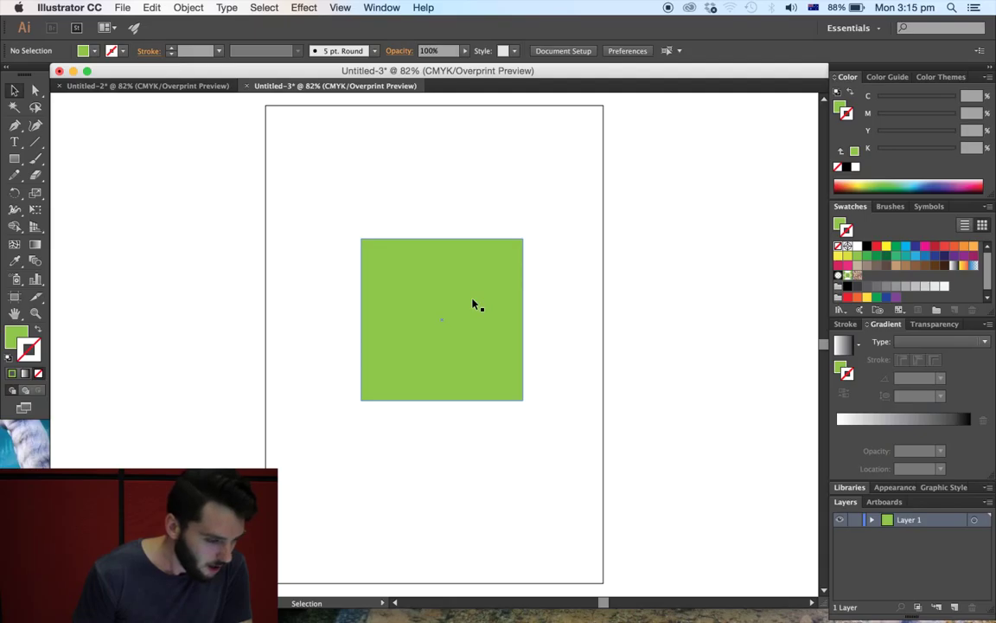
# Select the new square and move it around the canvas, placing it back near the middle of the page.
pyautogui.click(15, 92)
pyautogui.click(462, 342)
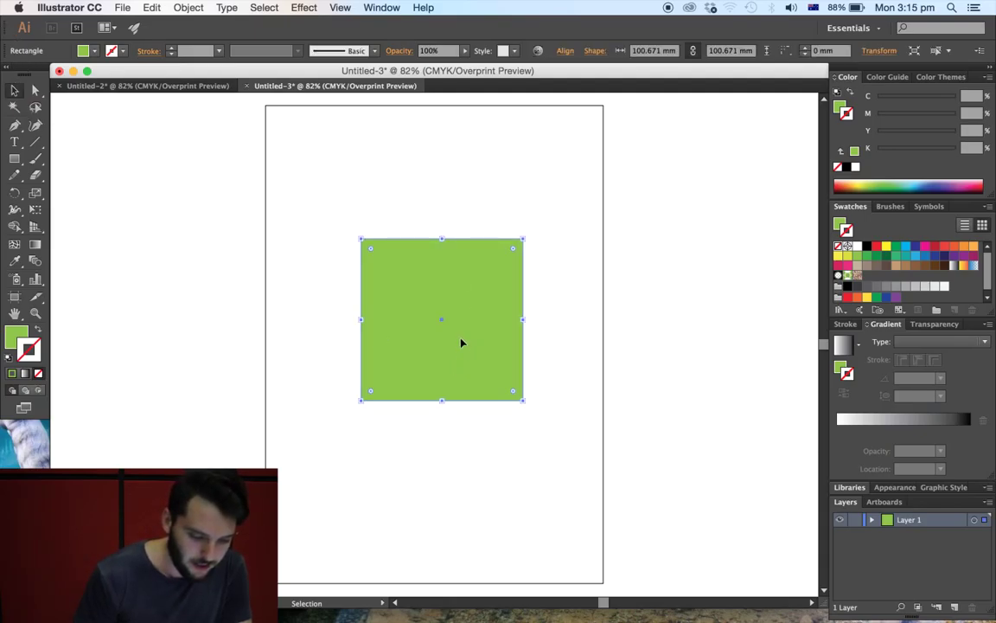
pyautogui.moveTo(482, 330); pyautogui.dragTo(587, 311)
pyautogui.moveTo(490, 285); pyautogui.dragTo(694, 347)
pyautogui.moveTo(624, 332); pyautogui.dragTo(371, 340)
pyautogui.moveTo(436, 370); pyautogui.dragTo(406, 351)
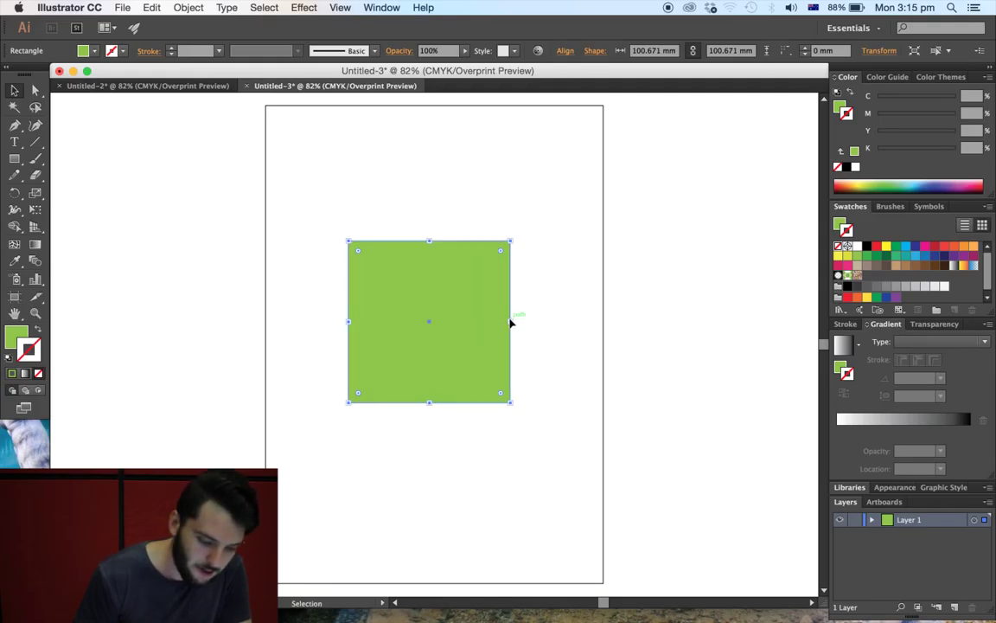
# Try narrowing the square to about 35 mm, shortening it, and scaling it proportionally to about 141 mm, undoing each resize.
pyautogui.moveTo(511, 322); pyautogui.dragTo(405, 325)
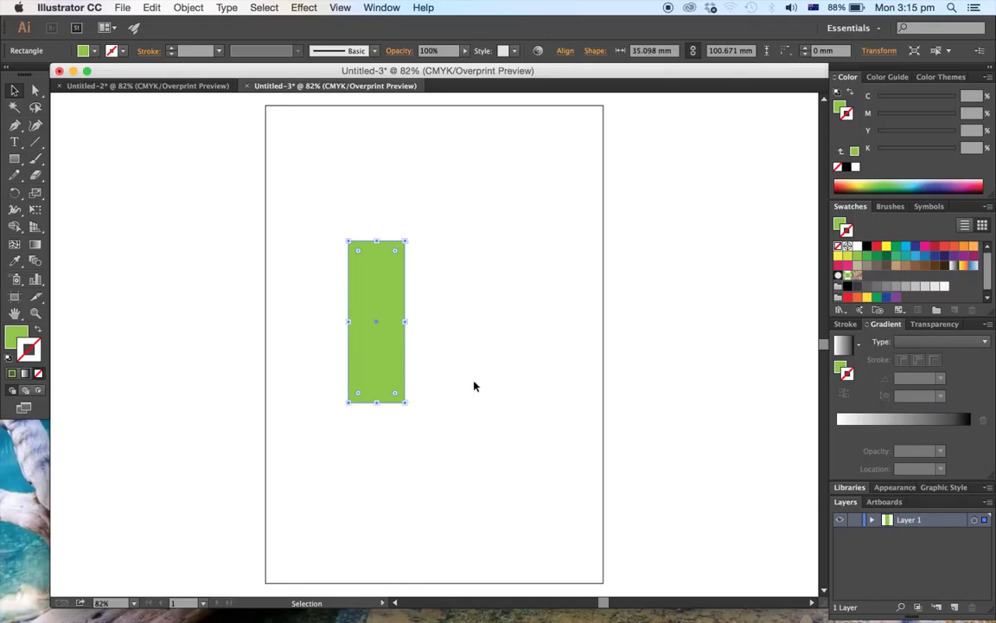
pyautogui.press('super+z')
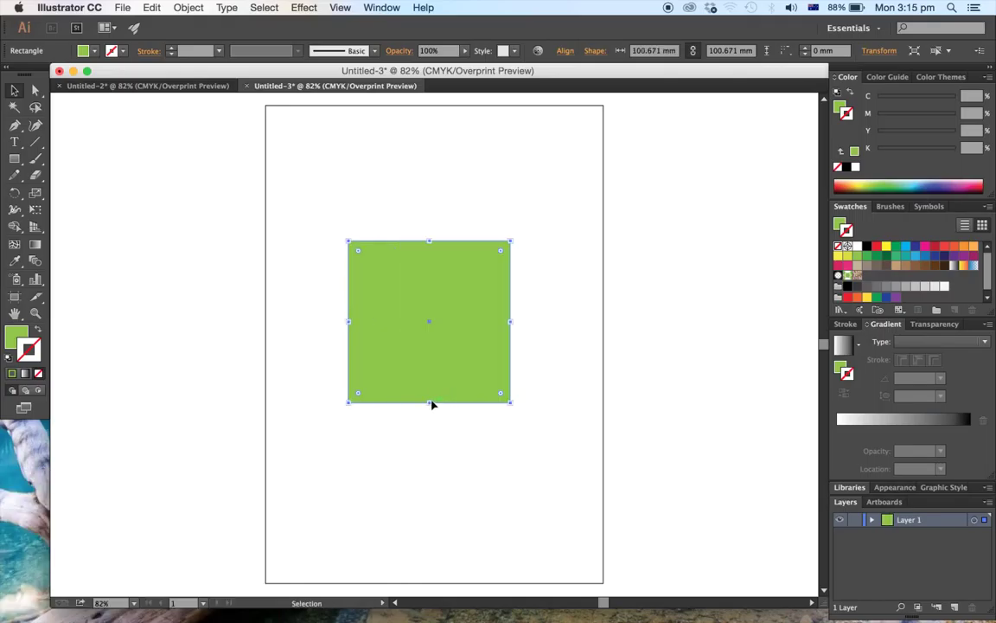
pyautogui.moveTo(431, 405); pyautogui.dragTo(439, 328)
pyautogui.press('super+z')
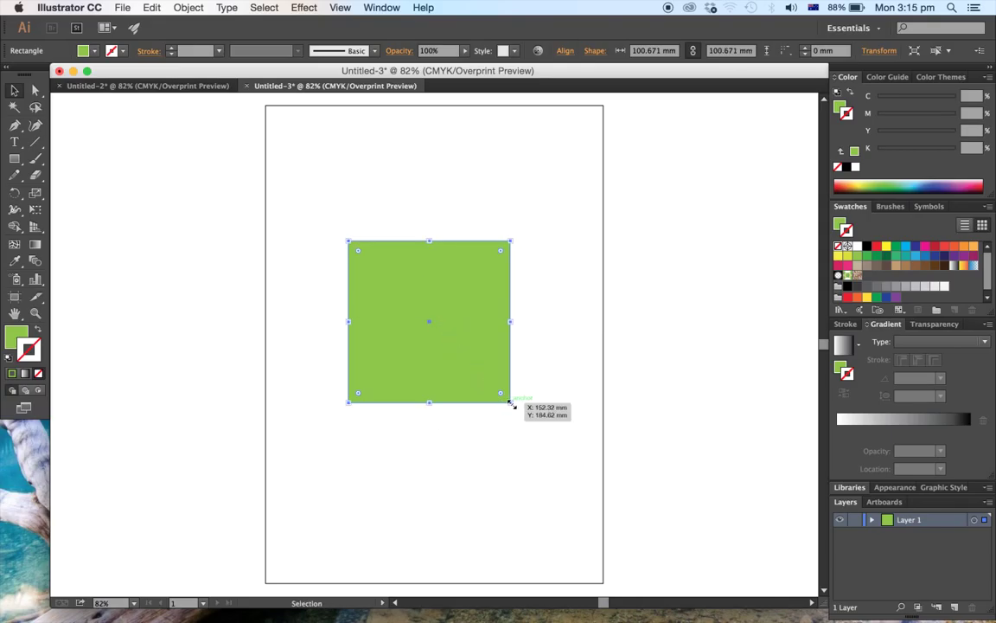
pyautogui.moveTo(510, 403); pyautogui.dragTo(578, 469)
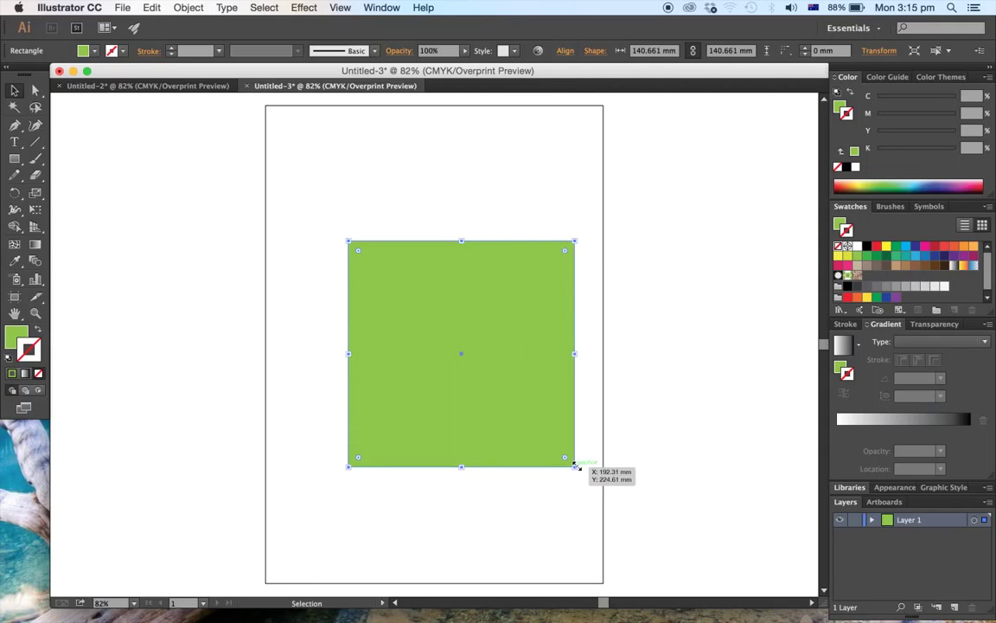
pyautogui.press('super+z')
# Stretch the square freely into a rectangle about 115 by 157 mm and rotate it counter-clockwise.
pyautogui.moveTo(512, 406); pyautogui.dragTo(534, 494)
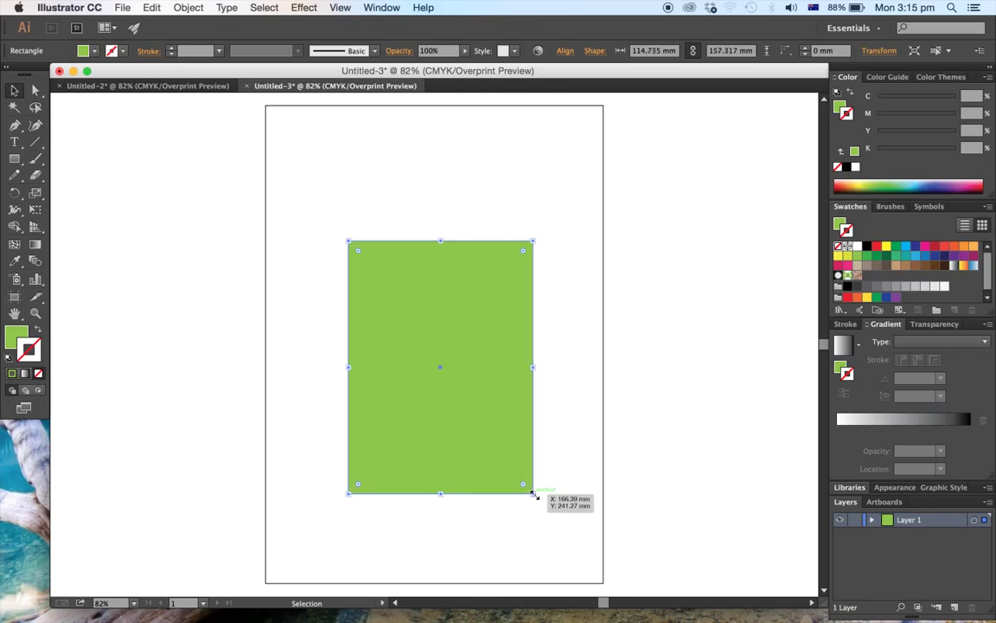
pyautogui.moveTo(536, 232); pyautogui.dragTo(452, 211)
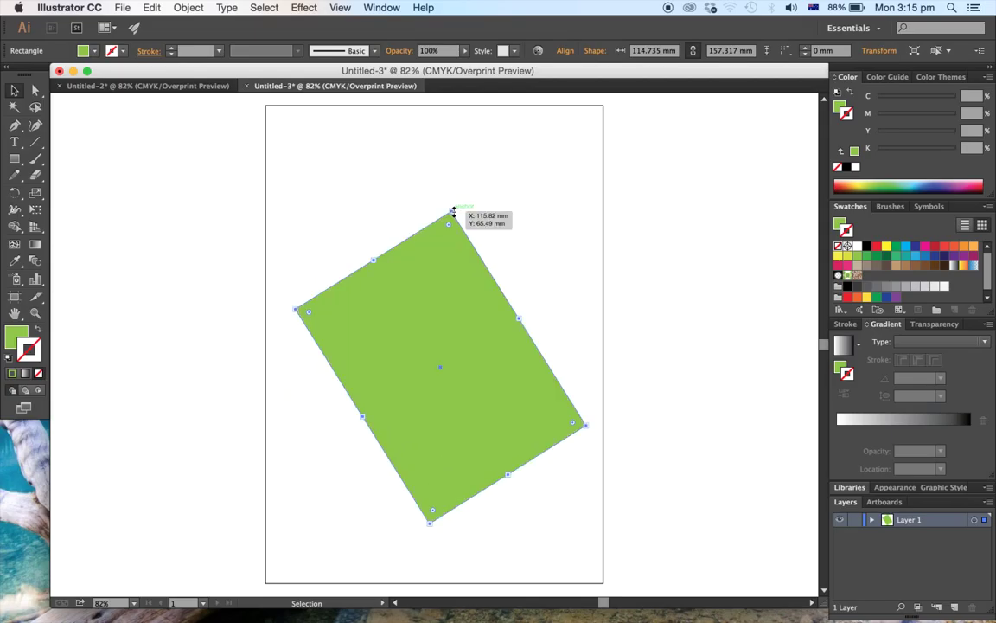
# Undo the rotation, resize the green rectangle into a square about 101 mm wide, and deselect it.
pyautogui.press('super+z')
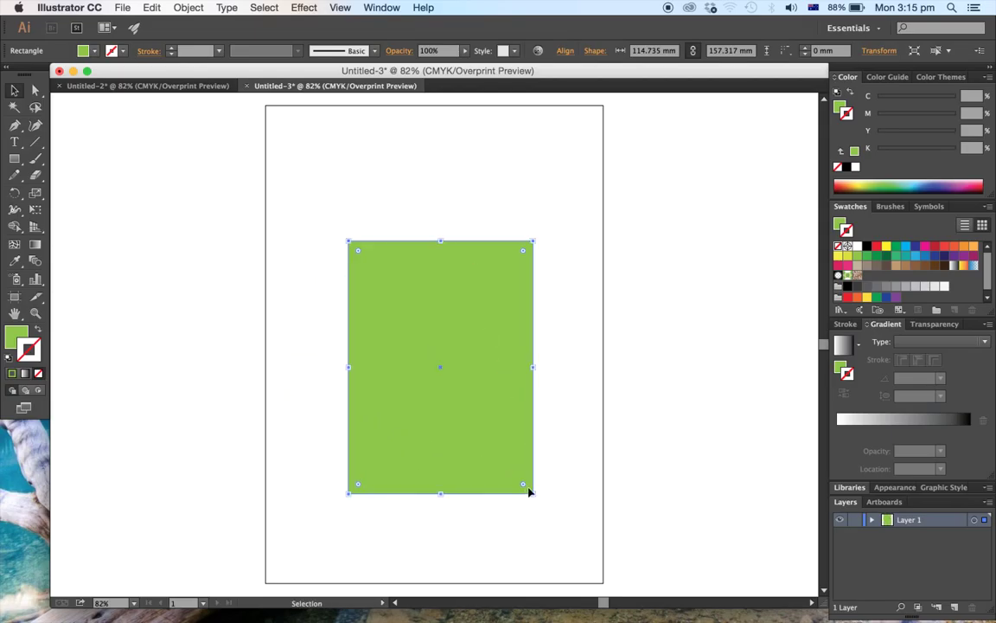
pyautogui.moveTo(529, 491); pyautogui.dragTo(510, 403)
pyautogui.click(581, 417)
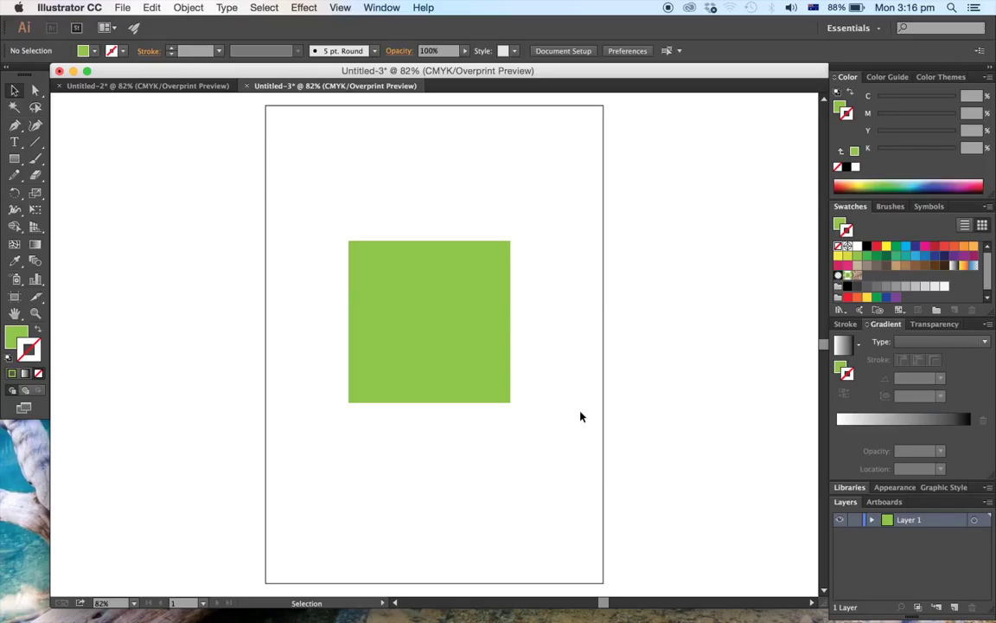
# Use Direct Selection to pick only the square's upper-left corner point, deselect it, and select all its corner points.
pyautogui.click(36, 91)
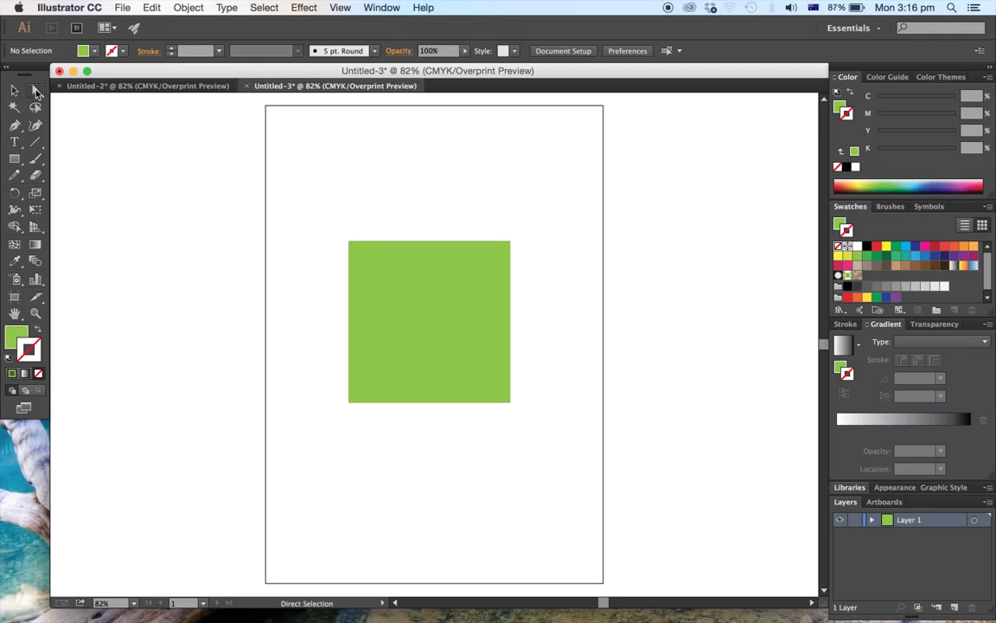
pyautogui.click(349, 243)
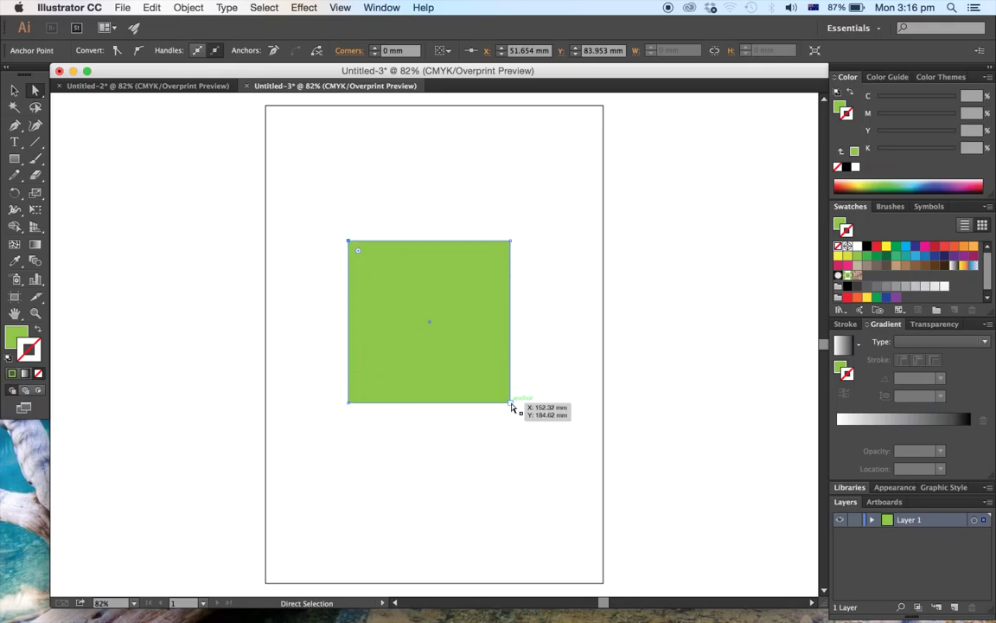
pyautogui.click(440, 451)
pyautogui.click(436, 349)
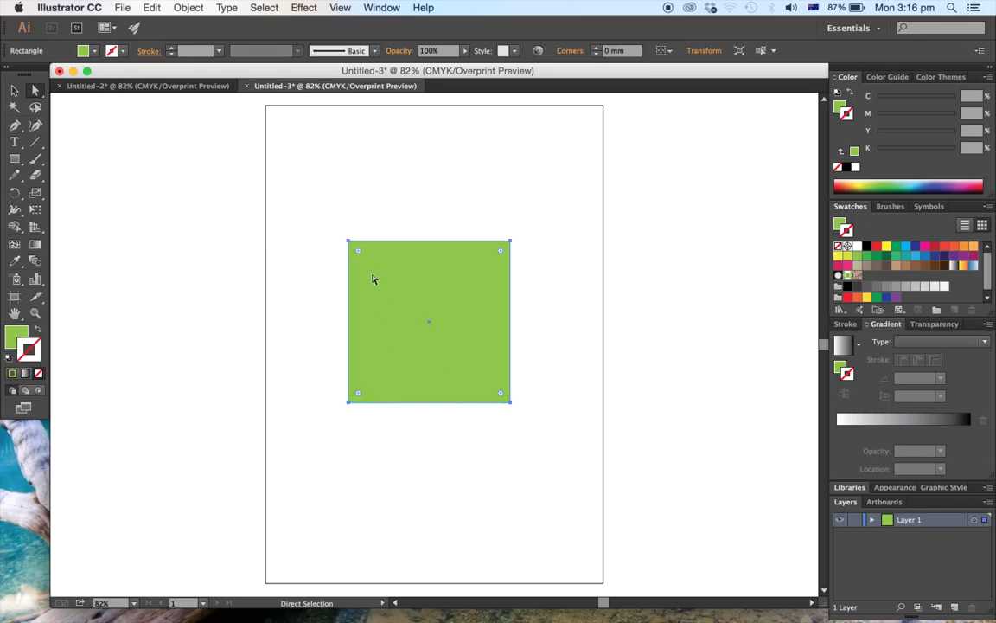
# Try moving only the square's upper-right corner outward to about X 252 mm, Y 101 mm, and inward, undoing each move.
pyautogui.click(527, 274)
pyautogui.click(510, 241)
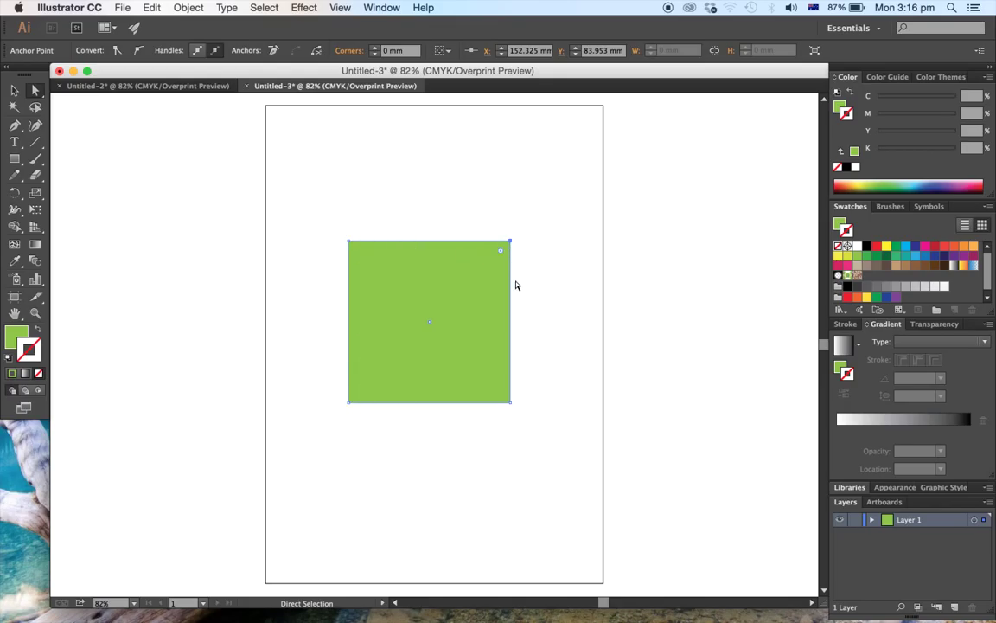
pyautogui.moveTo(512, 245); pyautogui.dragTo(668, 269)
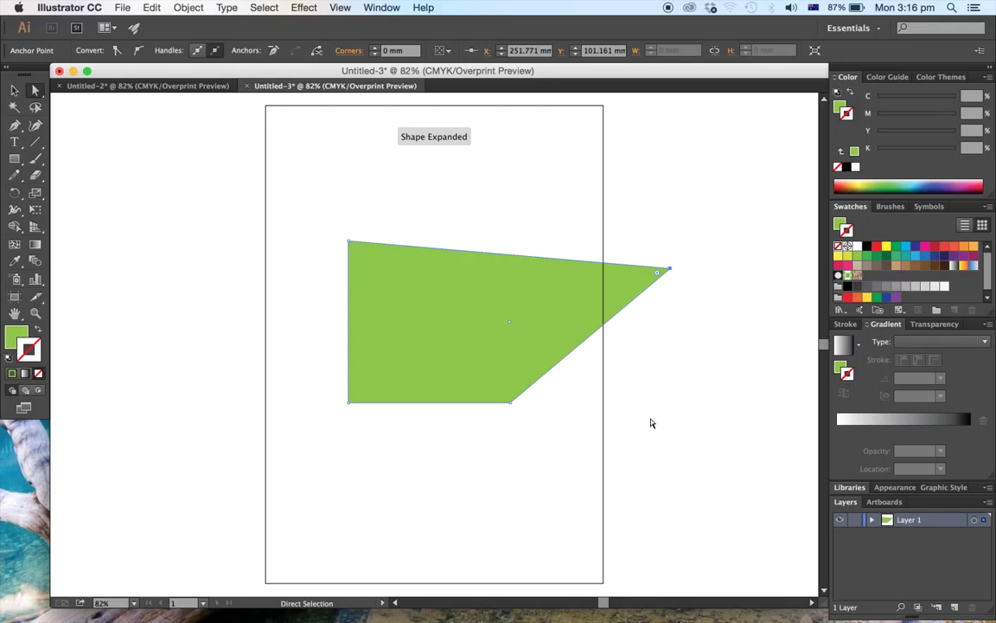
pyautogui.press('v')
pyautogui.press('super+z')
pyautogui.press('a')
pyautogui.moveTo(511, 243); pyautogui.dragTo(406, 338)
pyautogui.press('super+z')
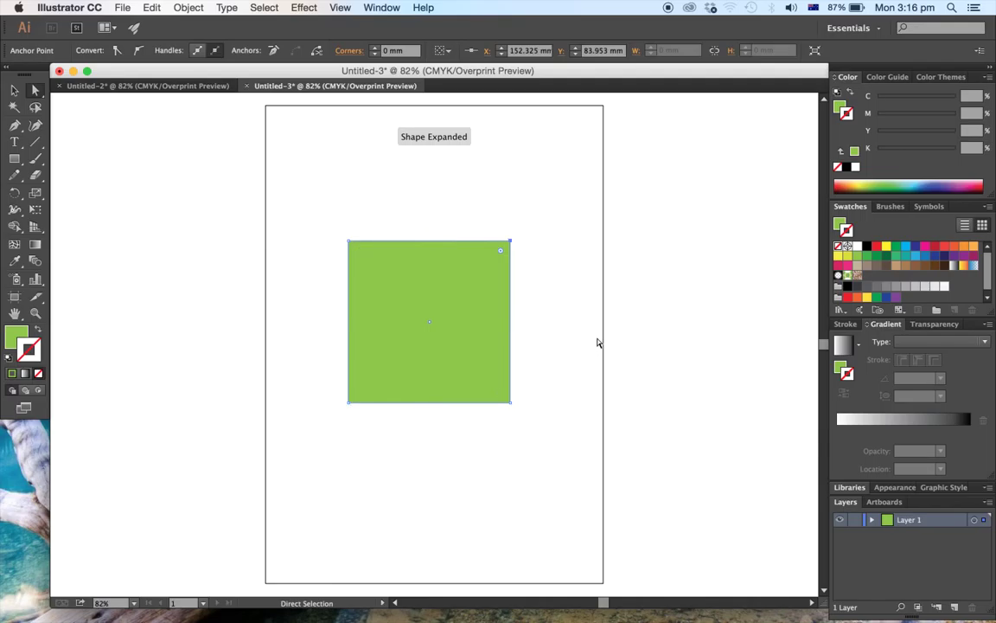
# Select both corner points on the square's right side, try moving them horizontally outward and diagonally downward, undoing each move, and deselect.
pyautogui.click(557, 285)
pyautogui.click(512, 243)
pyautogui.click(534, 295)
pyautogui.click(511, 243)
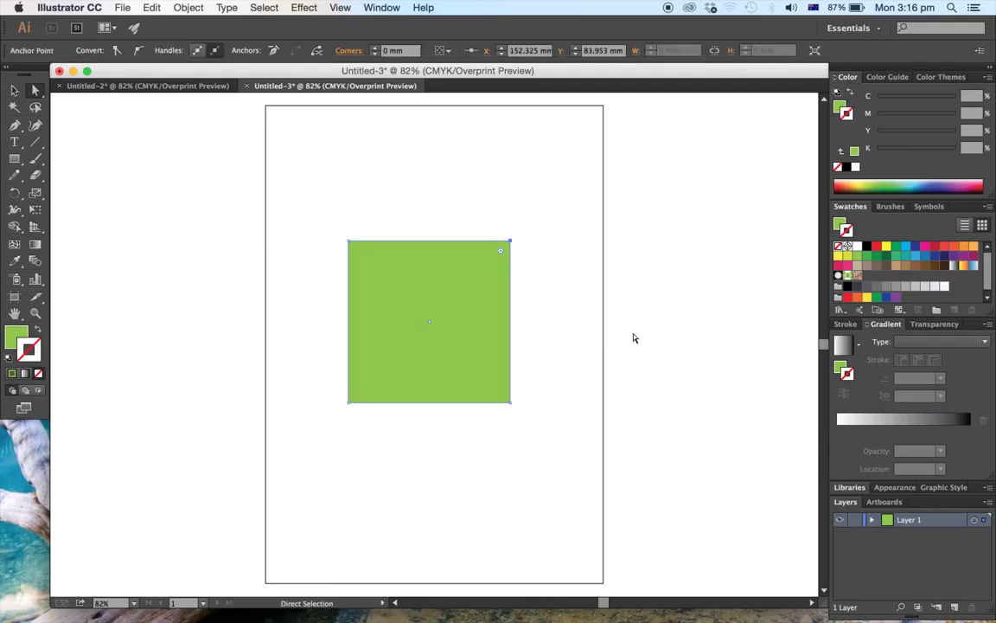
pyautogui.keyDown('shift'); pyautogui.click(511, 403); pyautogui.keyUp('shift')
pyautogui.moveTo(510, 404); pyautogui.dragTo(641, 404)
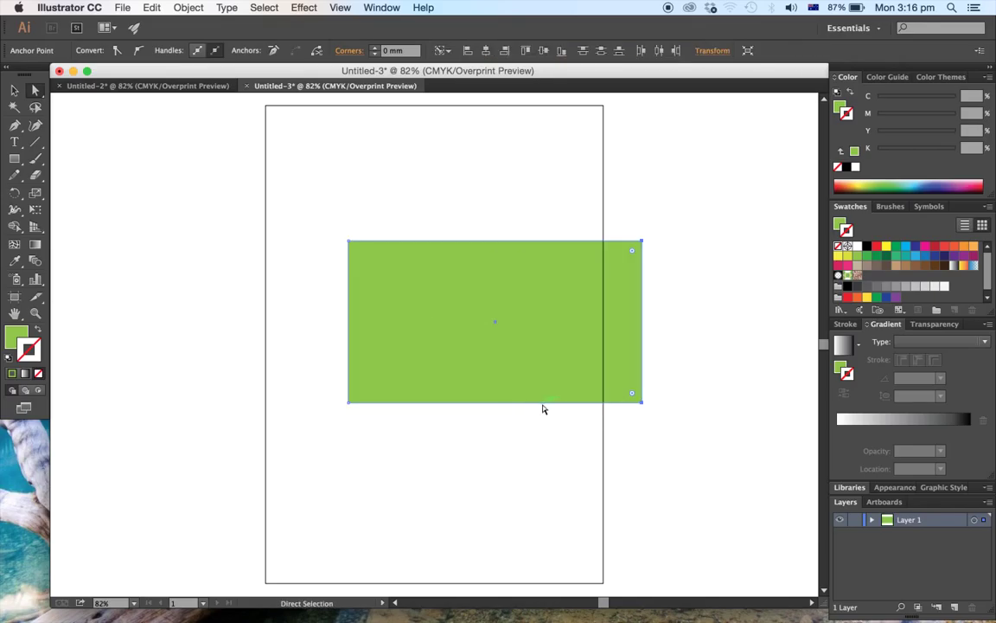
pyautogui.press('super+z')
pyautogui.moveTo(511, 402); pyautogui.dragTo(466, 541)
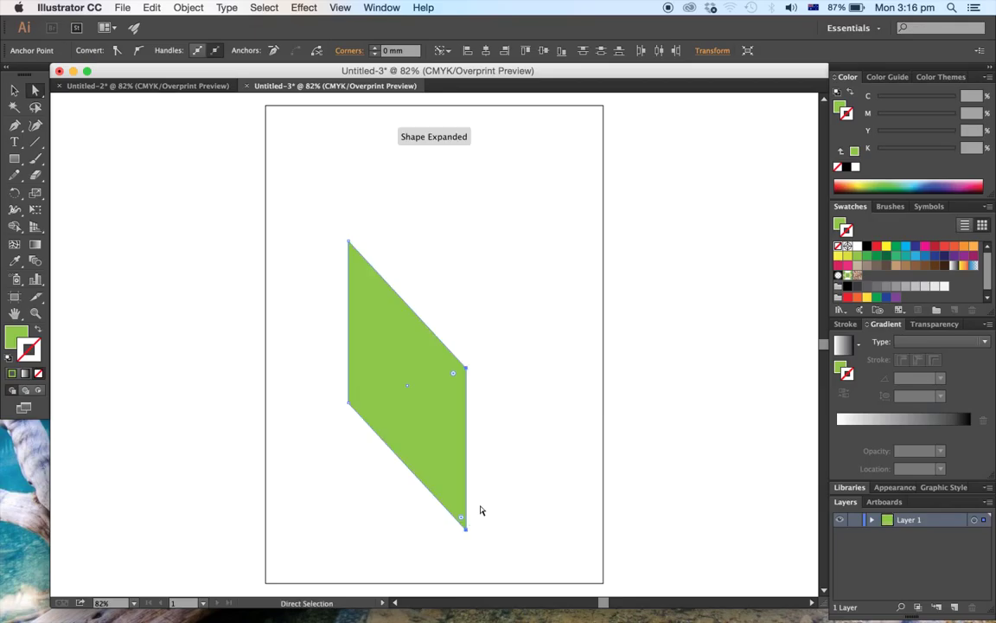
pyautogui.press('super+z')
pyautogui.click(530, 464)
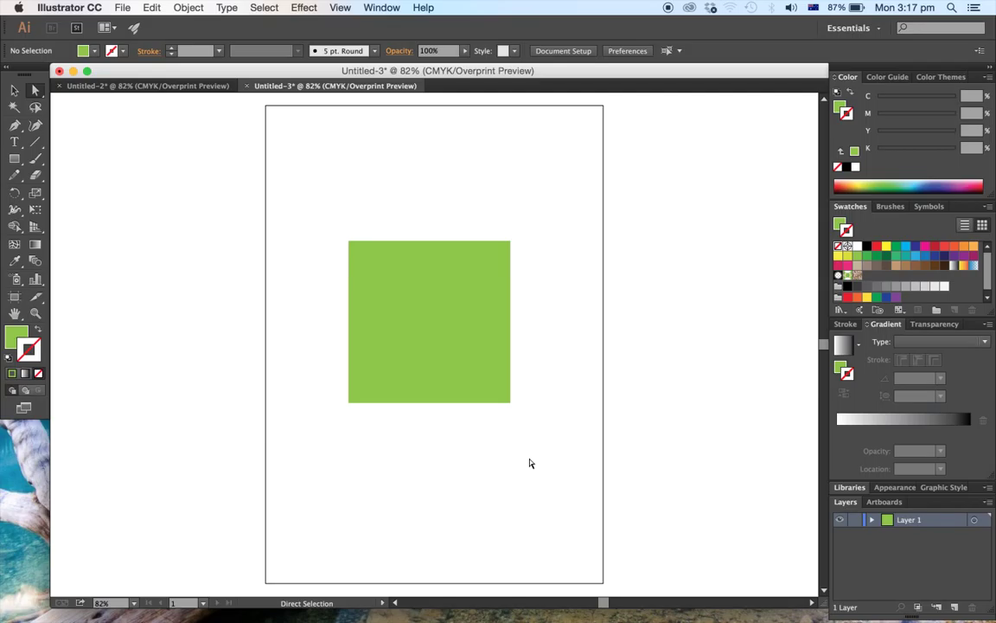
# Compare selecting the whole square with the Selection tool and targeting its upper-left corner with Direct Selection, leaving nothing selected.
pyautogui.click(13, 91)
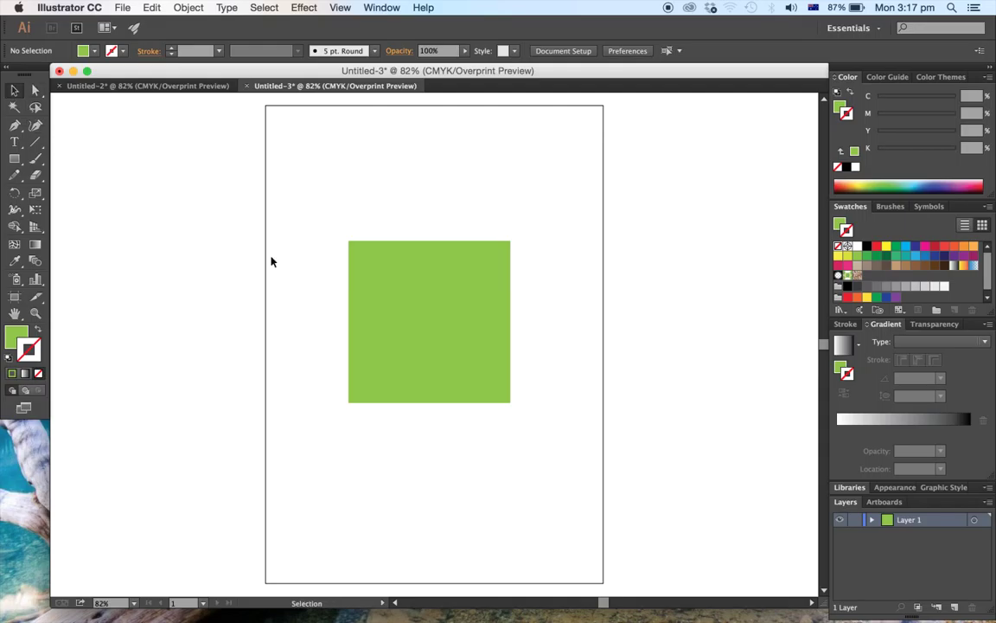
pyautogui.click(381, 294)
pyautogui.click(35, 91)
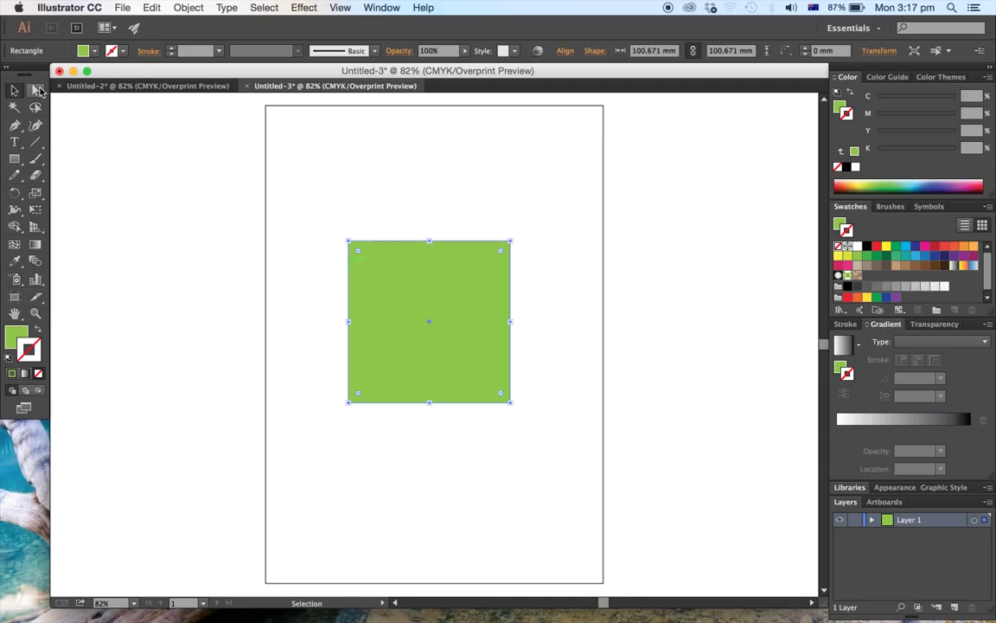
pyautogui.click(374, 224)
pyautogui.click(347, 242)
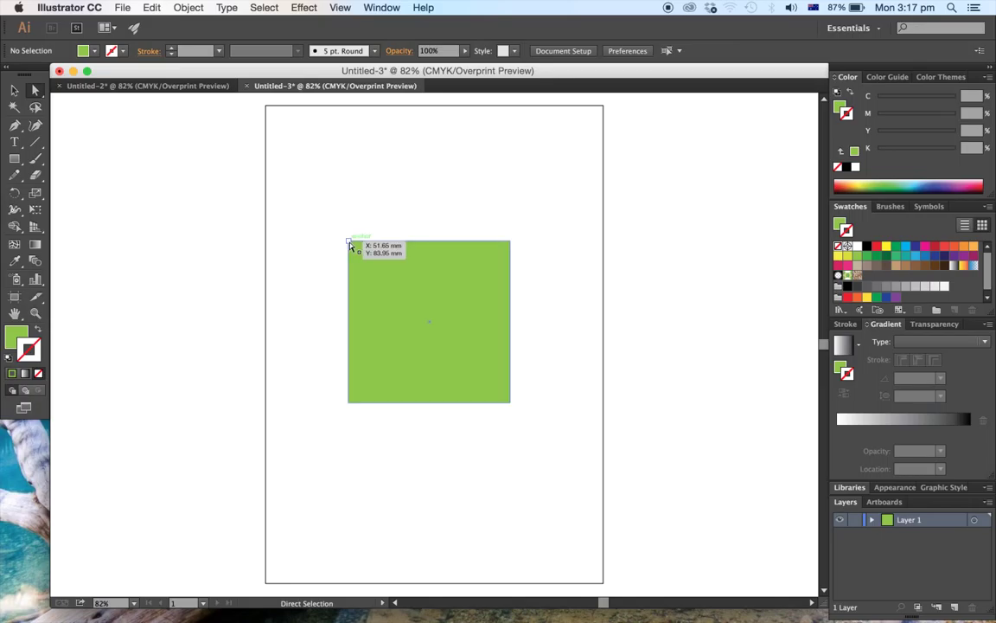
pyautogui.click(550, 317)
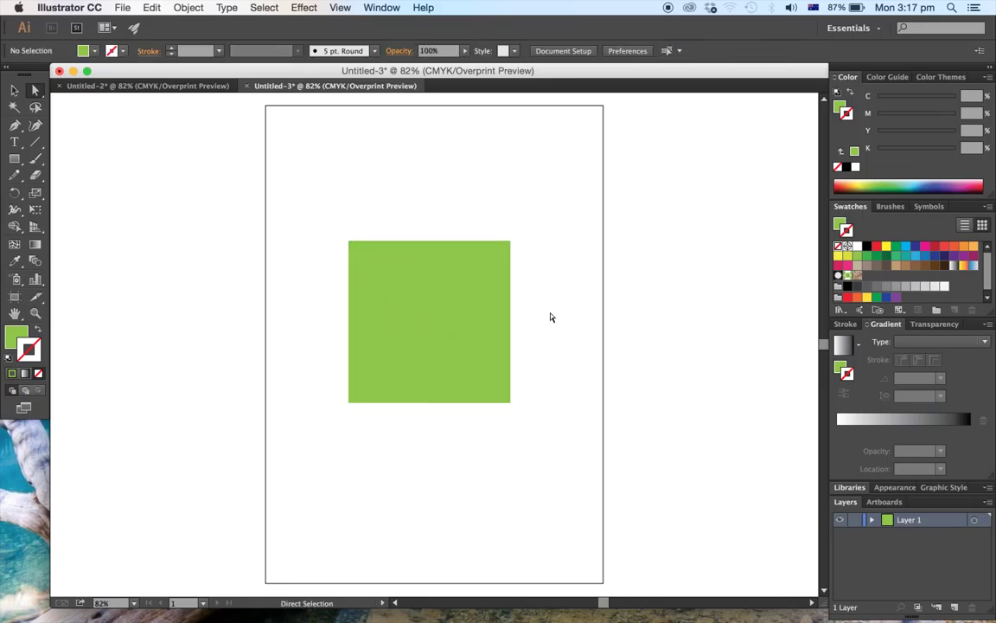
# Select the green square with a marquee and delete it.
pyautogui.click(13, 90)
pyautogui.moveTo(320, 211); pyautogui.dragTo(560, 446)
pyautogui.press('Delete')
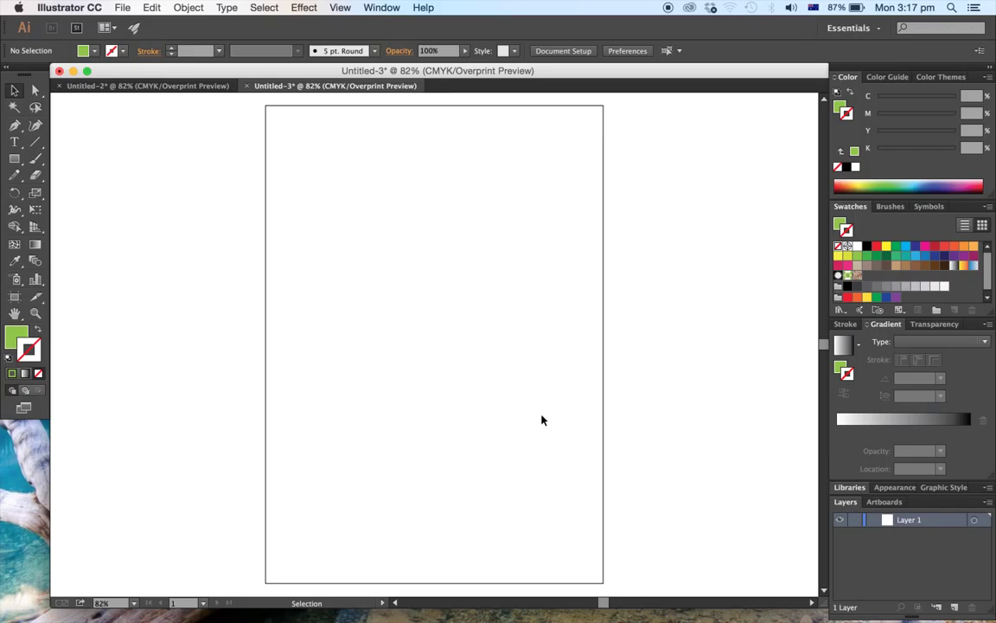
# Swap to a green stroke with no fill, draw a long looping Pencil line across the page, and deselect it.
pyautogui.click(17, 177)
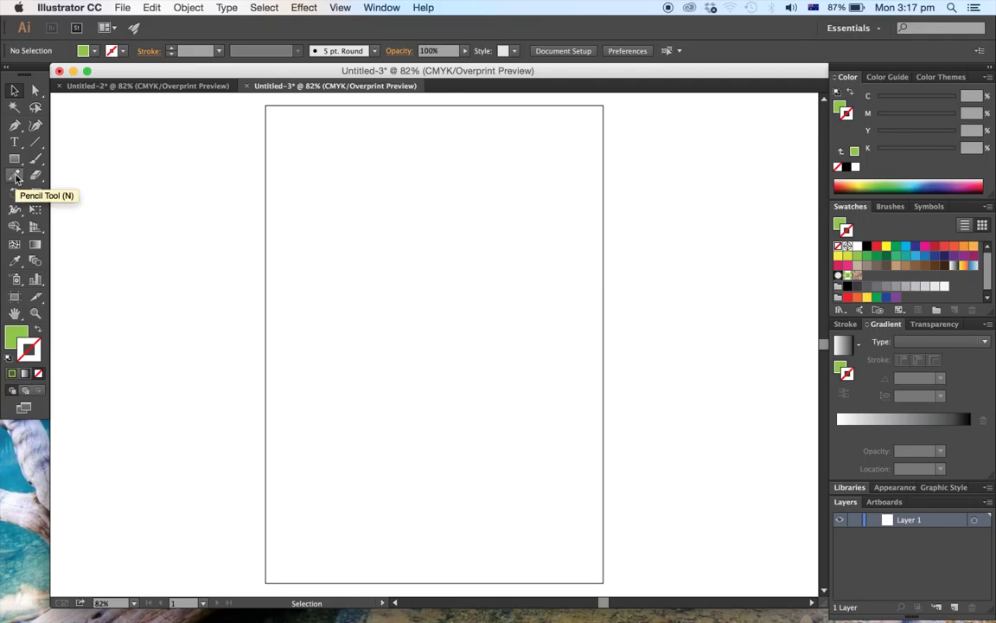
pyautogui.click(15, 176)
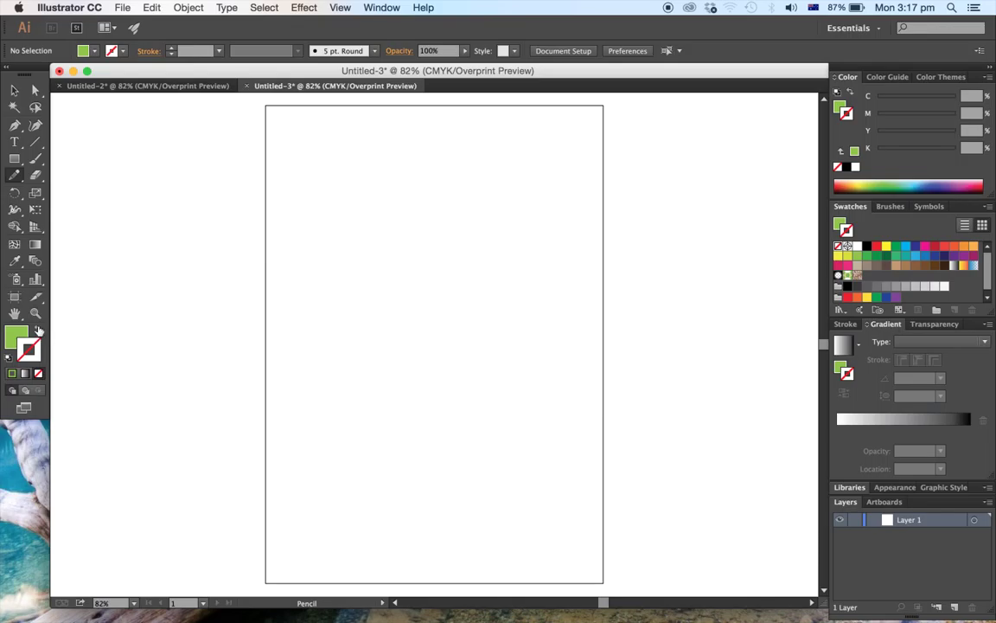
pyautogui.click(38, 330)
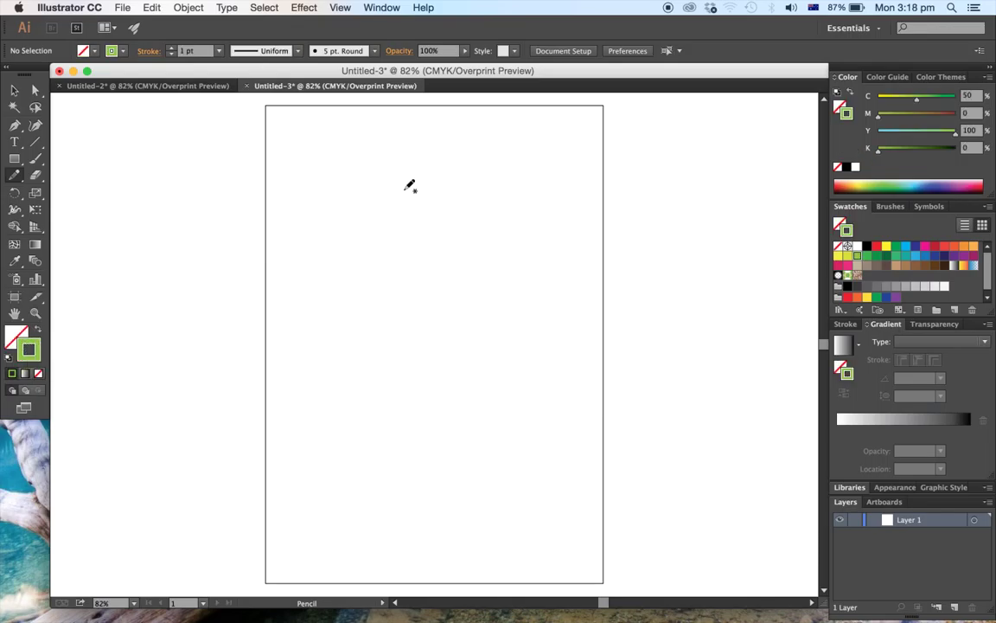
pyautogui.moveTo(407, 187)
pyautogui.mouseDown()
pyautogui.moveTo(394, 220)
pyautogui.moveTo(404, 252)
pyautogui.moveTo(467, 317)
pyautogui.moveTo(498, 323)
pyautogui.moveTo(440, 271)
pyautogui.moveTo(444, 198)
pyautogui.moveTo(407, 446)
pyautogui.moveTo(400, 435)
pyautogui.mouseUp()
pyautogui.moveTo(450, 399); pyautogui.dragTo(574, 400)
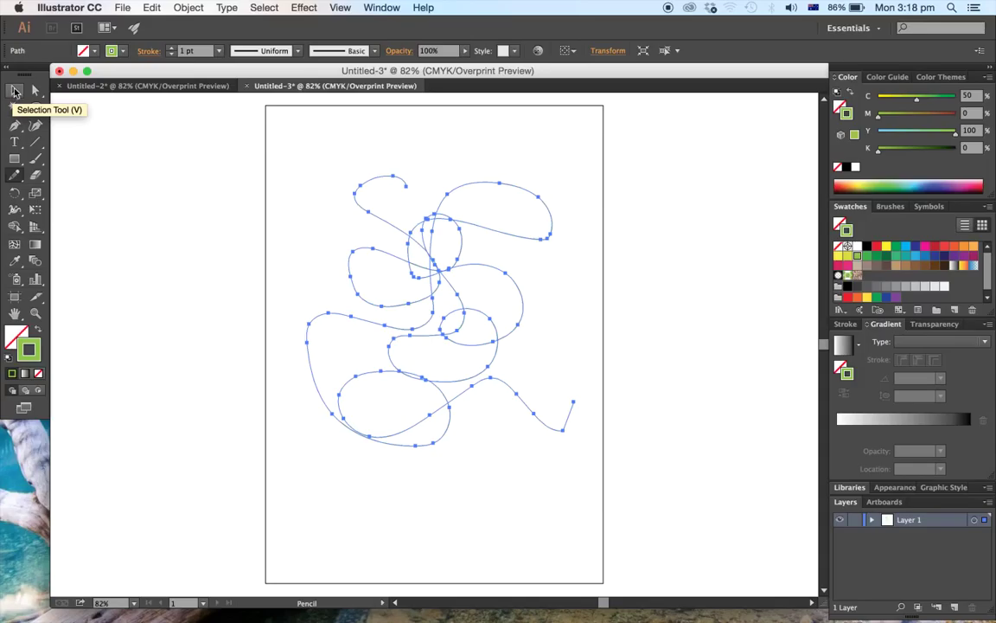
pyautogui.click(14, 91)
pyautogui.click(298, 156)
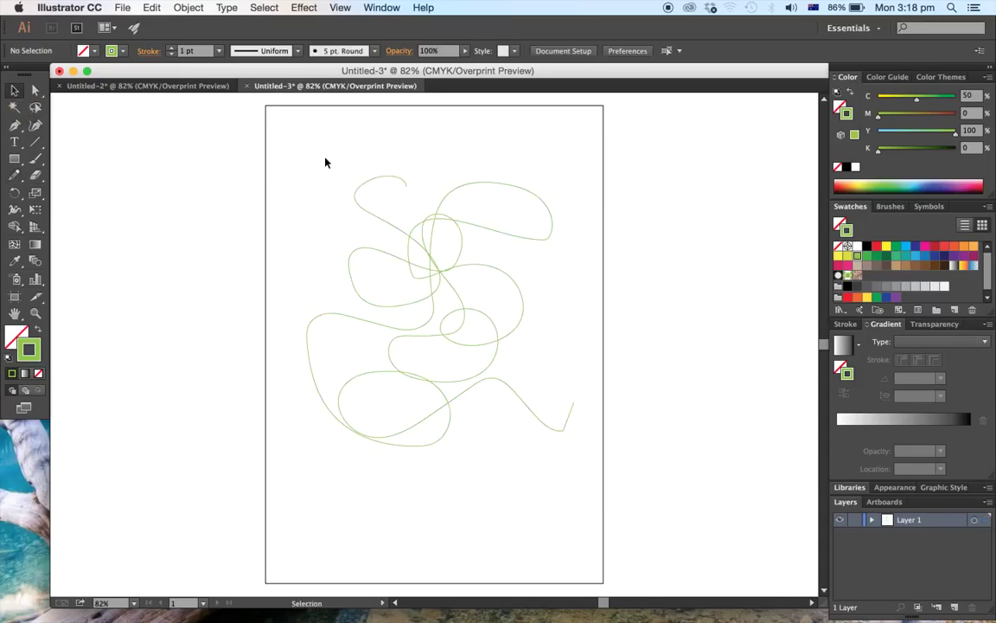
# Select the looping line and change its stroke to the red swatch with M 90 and Y 85.
pyautogui.moveTo(309, 152)
pyautogui.mouseDown()
pyautogui.moveTo(378, 212)
pyautogui.moveTo(579, 467)
pyautogui.mouseUp()
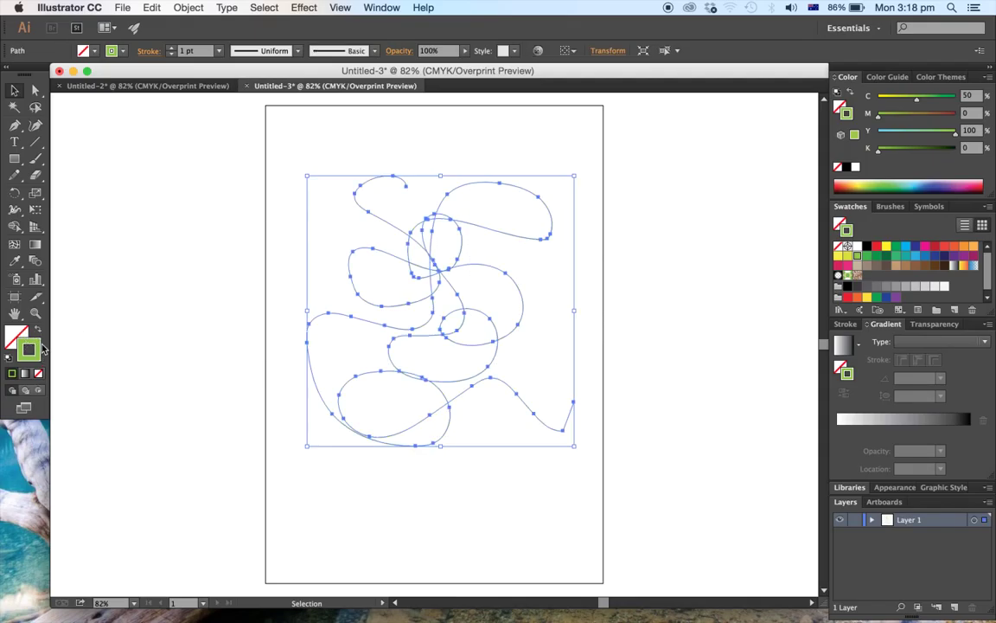
pyautogui.click(945, 246)
pyautogui.click(678, 274)
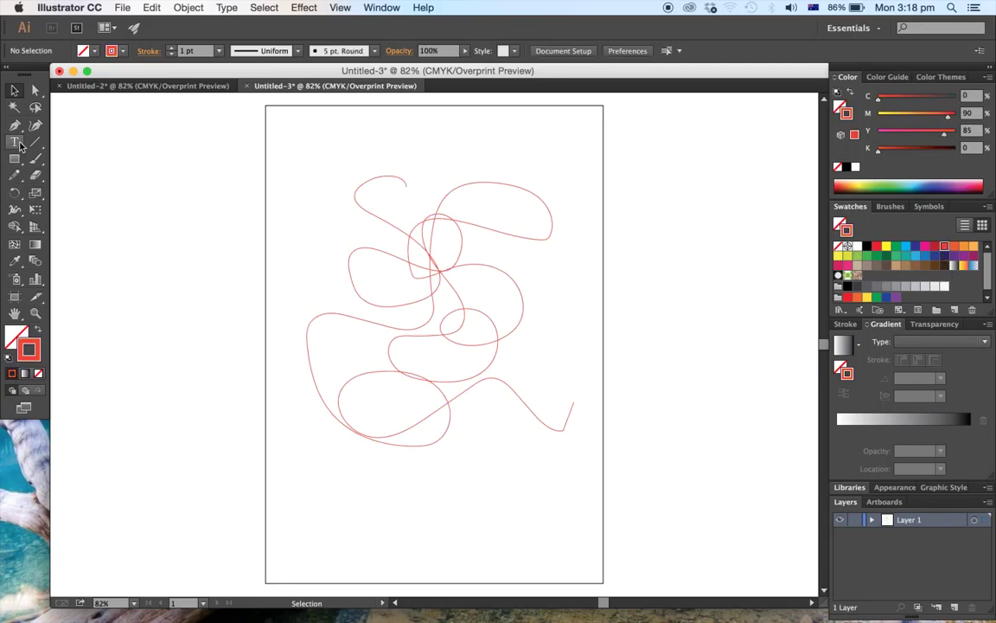
# Set the stroke to pink with M 95 and Y 20 and draw a letter Y beside the page with the Pencil.
pyautogui.click(15, 173)
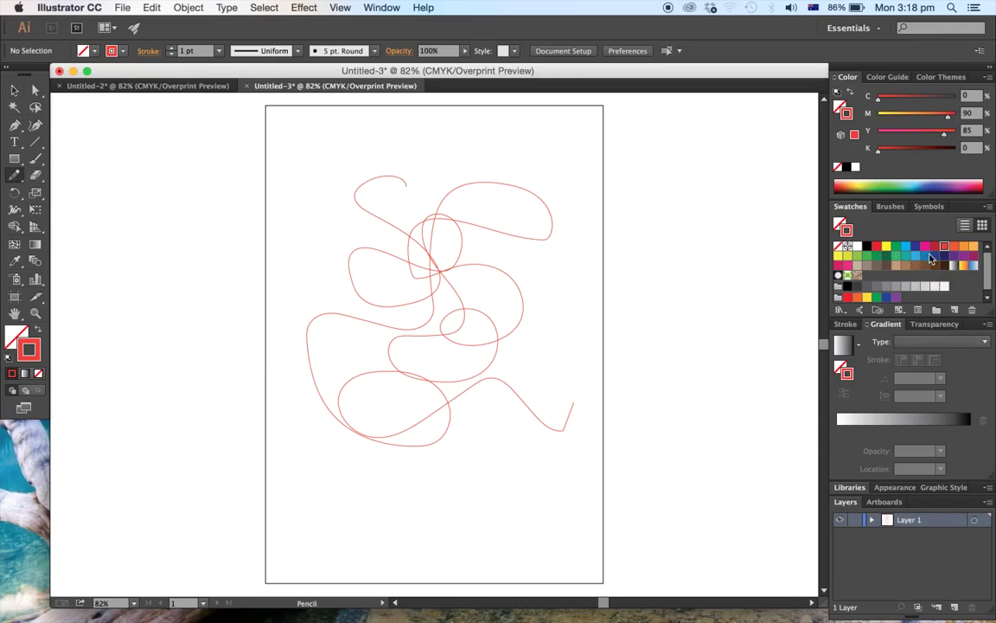
pyautogui.click(848, 266)
pyautogui.moveTo(644, 276)
pyautogui.mouseDown()
pyautogui.moveTo(479, 303)
pyautogui.moveTo(448, 276)
pyautogui.mouseUp()
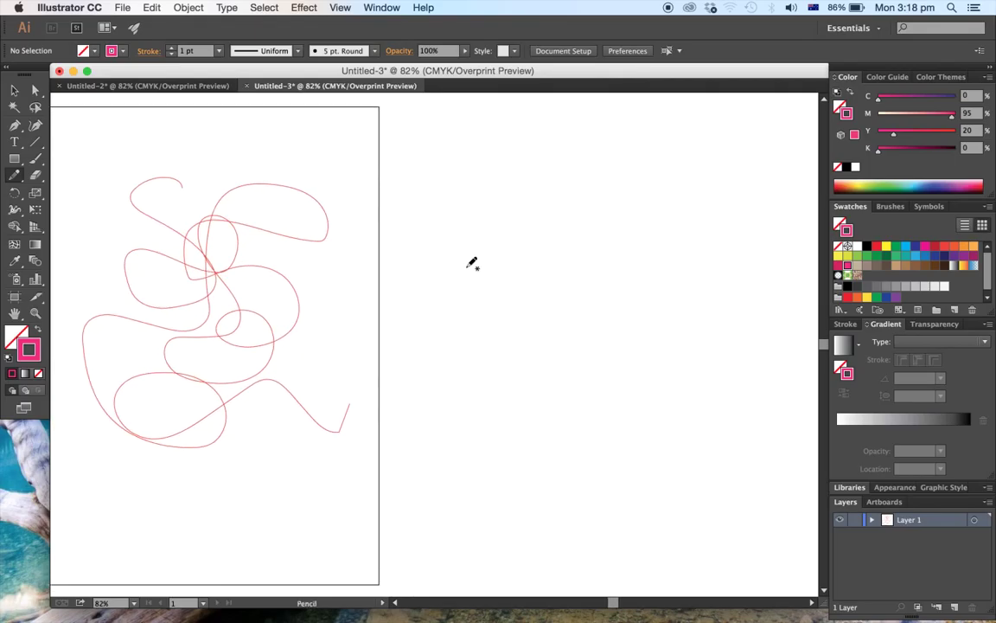
pyautogui.moveTo(457, 192)
pyautogui.mouseDown()
pyautogui.moveTo(517, 254)
pyautogui.moveTo(447, 324)
pyautogui.mouseUp()
# Draw a letter A beside the Y with the Pencil, undoing the first crossbar and redrawing it after deselecting the outline.
pyautogui.moveTo(522, 262); pyautogui.dragTo(579, 299)
pyautogui.moveTo(512, 307)
pyautogui.mouseDown()
pyautogui.moveTo(542, 271)
pyautogui.moveTo(588, 275)
pyautogui.mouseUp()
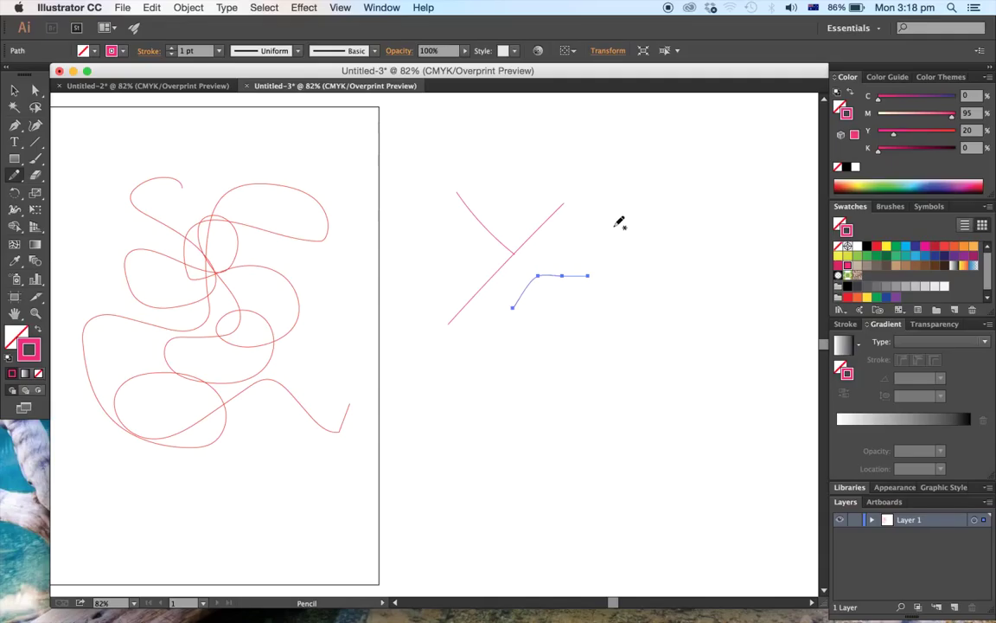
pyautogui.press('v')
pyautogui.press('super+z')
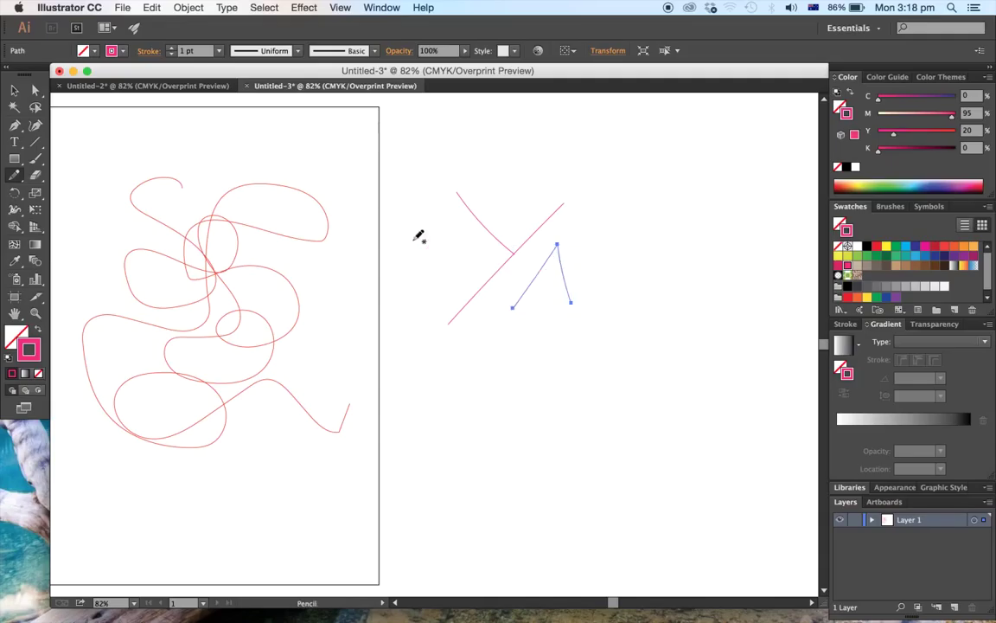
pyautogui.click(14, 93)
pyautogui.click(645, 351)
pyautogui.click(14, 174)
pyautogui.moveTo(521, 269); pyautogui.dragTo(582, 268)
pyautogui.click(14, 91)
pyautogui.click(484, 375)
# Draw a lowercase y after the A with the Pencil and deselect it.
pyautogui.hscroll(3, 530, 369)
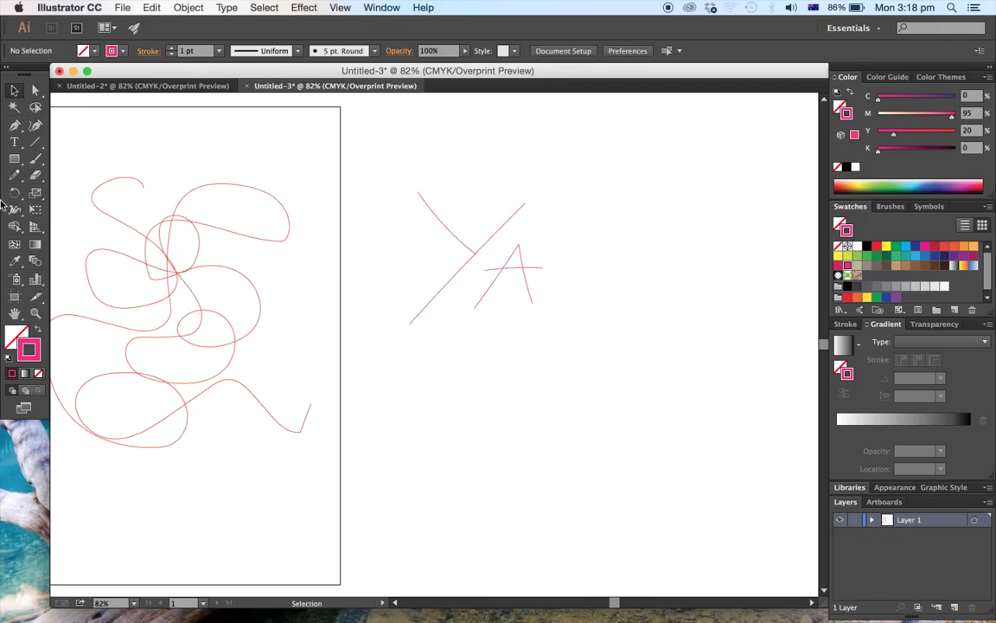
pyautogui.click(14, 172)
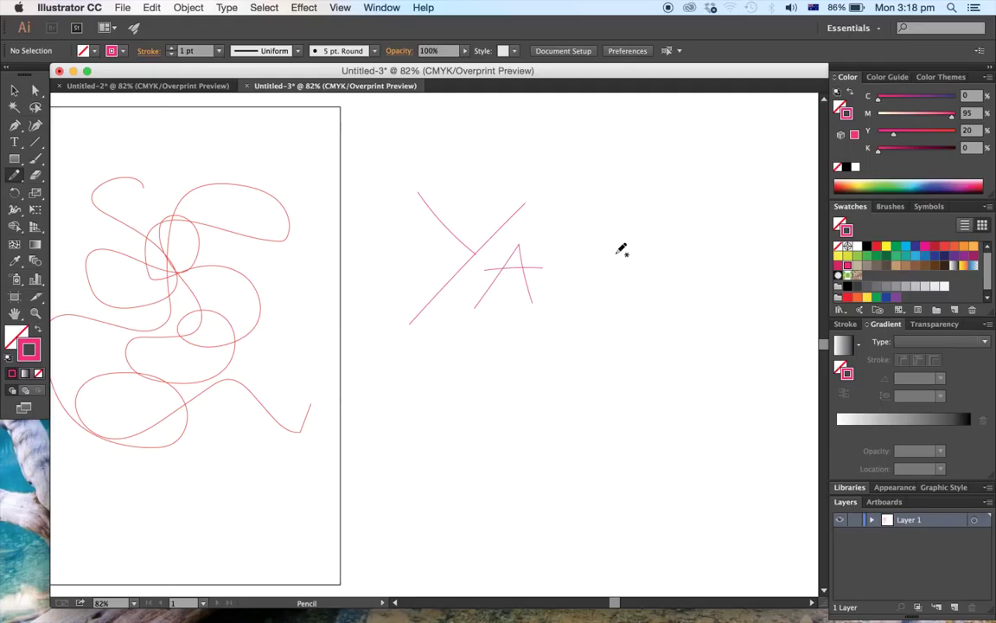
pyautogui.moveTo(570, 250)
pyautogui.mouseDown()
pyautogui.moveTo(577, 299)
pyautogui.moveTo(615, 258)
pyautogui.moveTo(577, 365)
pyautogui.moveTo(510, 342)
pyautogui.mouseUp()
pyautogui.click(14, 93)
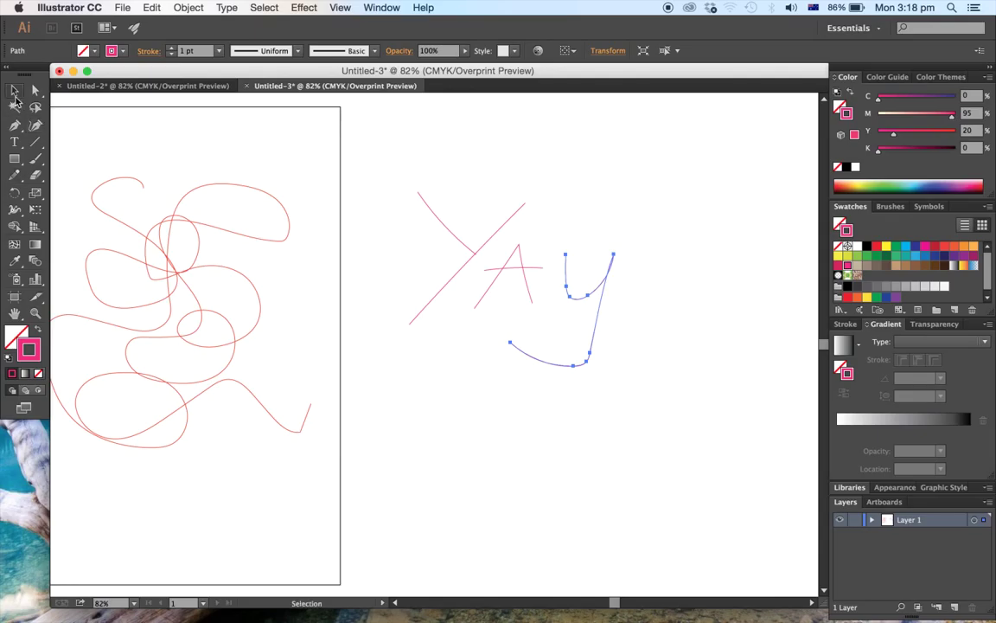
pyautogui.click(501, 389)
# Delete the handwritten letters beside the page and the looping line on it.
pyautogui.moveTo(388, 158); pyautogui.dragTo(645, 424)
pyautogui.press('Delete')
pyautogui.press('space')
pyautogui.moveTo(467, 358); pyautogui.dragTo(591, 355)
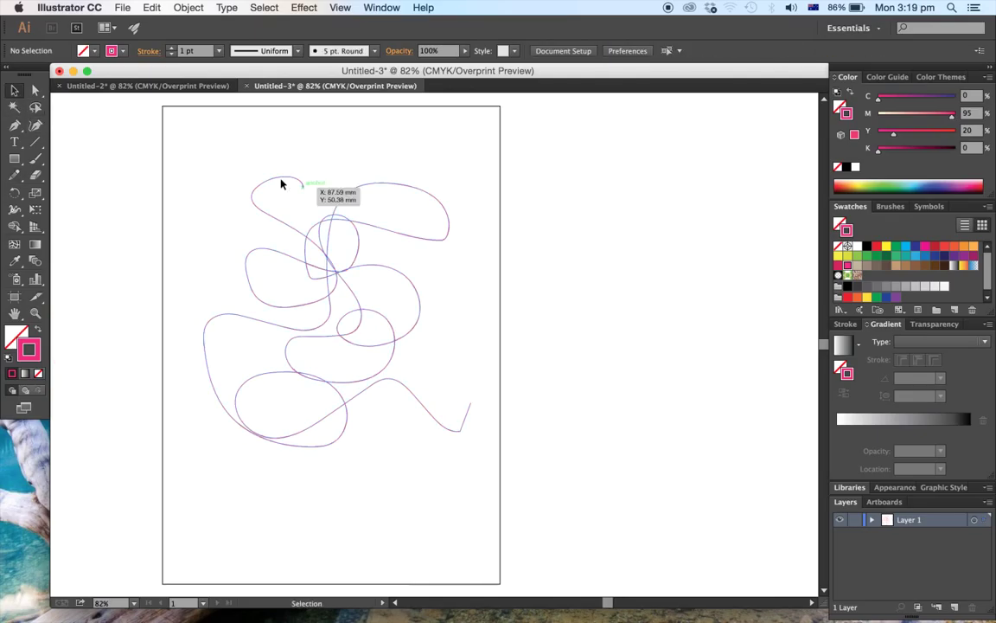
pyautogui.moveTo(229, 151); pyautogui.dragTo(453, 467)
pyautogui.press('Delete')
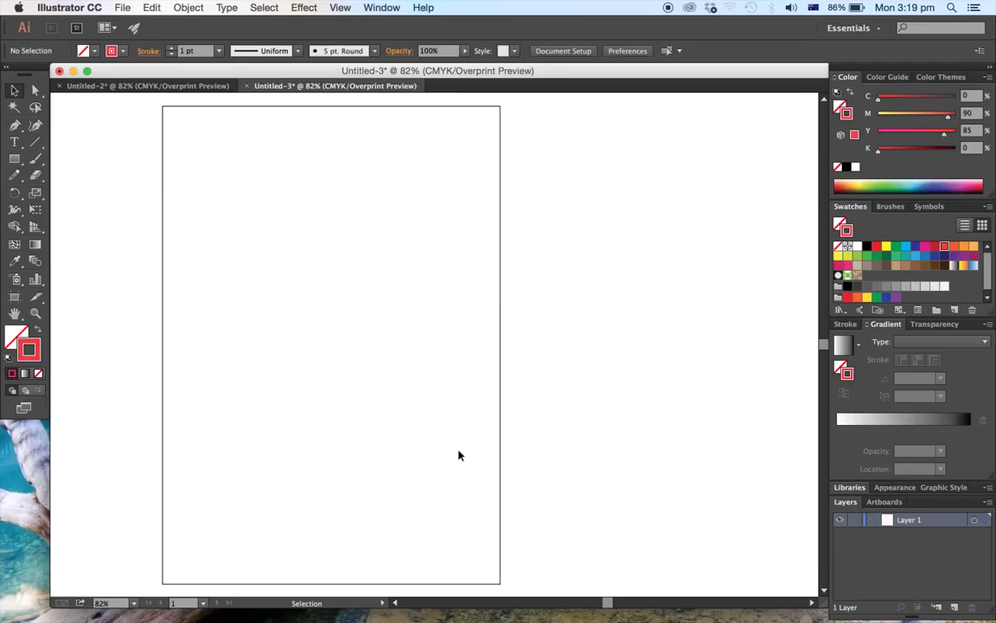
pyautogui.press('space')
pyautogui.moveTo(460, 420); pyautogui.dragTo(533, 396)
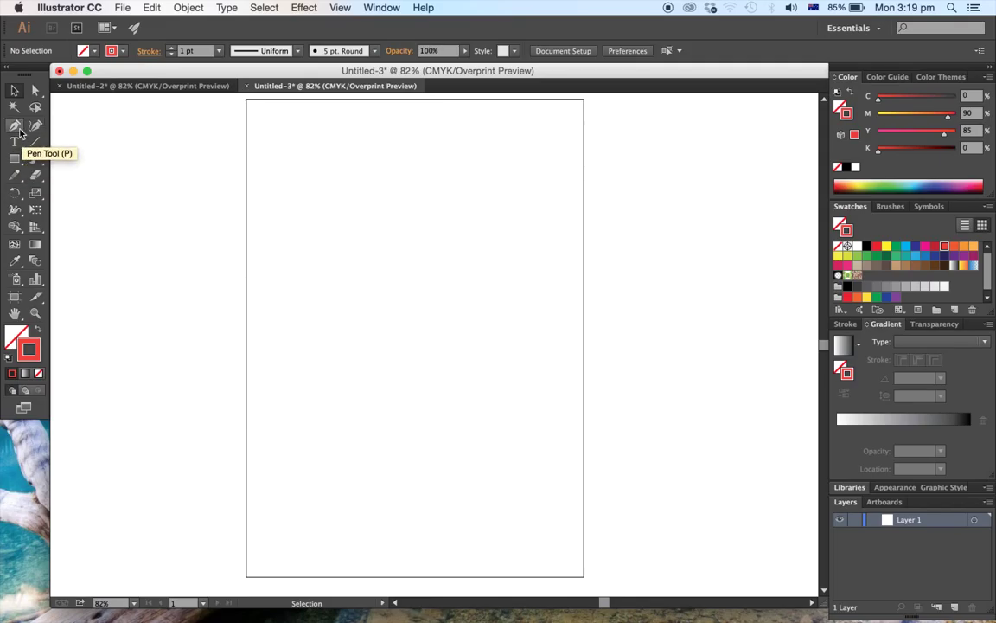
# Tear off the Pen tool group as a floating panel and place it beside the toolbox over the canvas.
pyautogui.click(21, 132)
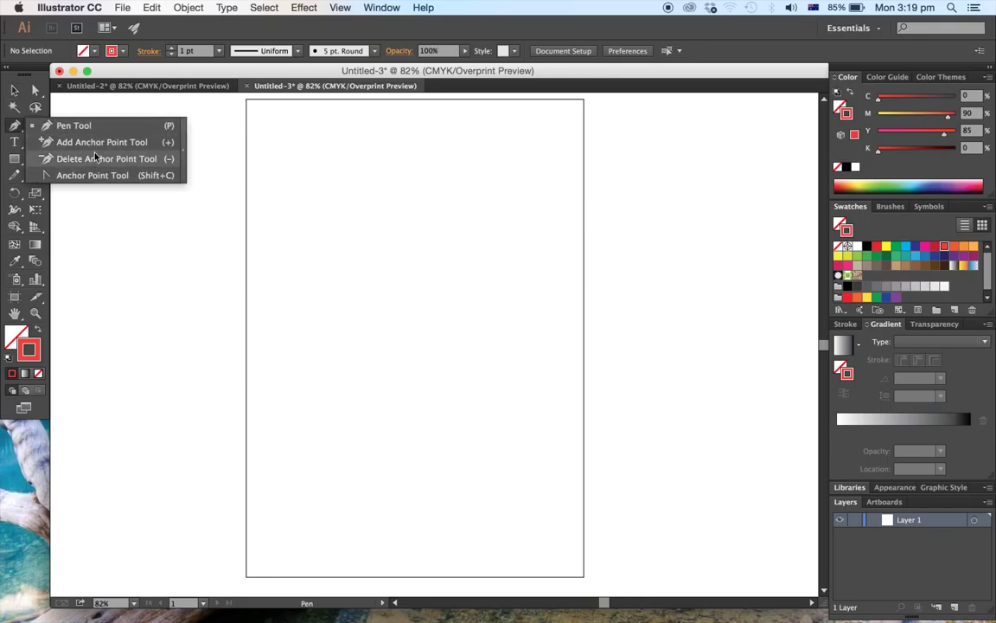
pyautogui.click(183, 158)
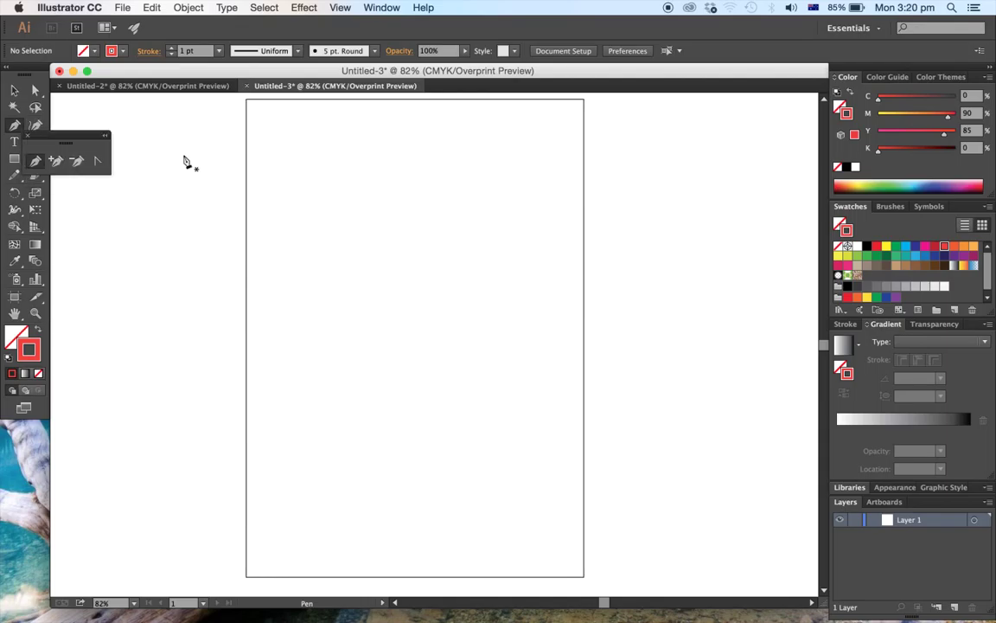
pyautogui.moveTo(58, 139); pyautogui.dragTo(110, 113)
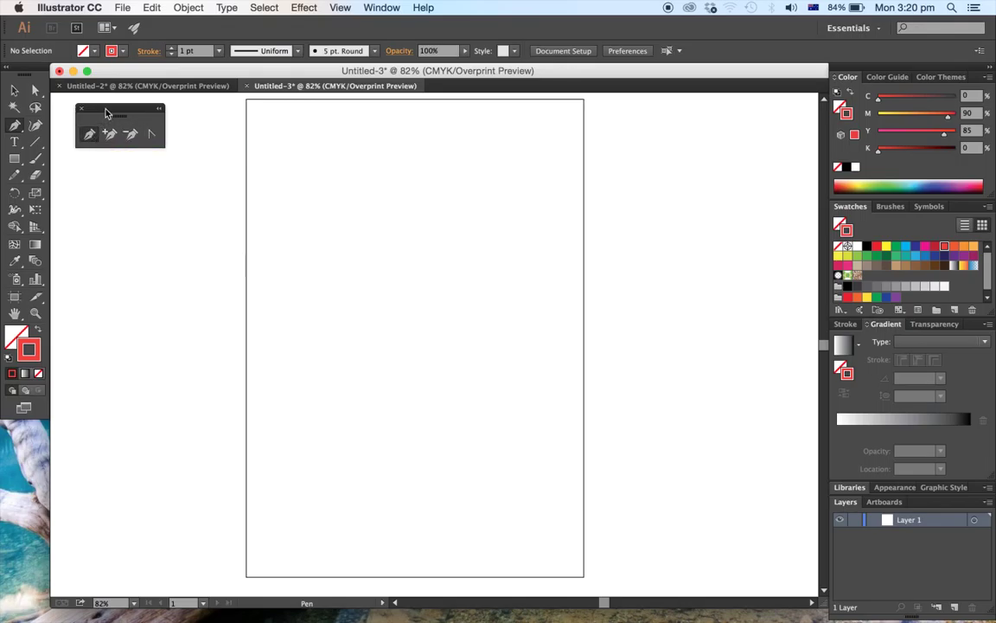
pyautogui.moveTo(106, 113); pyautogui.dragTo(88, 109)
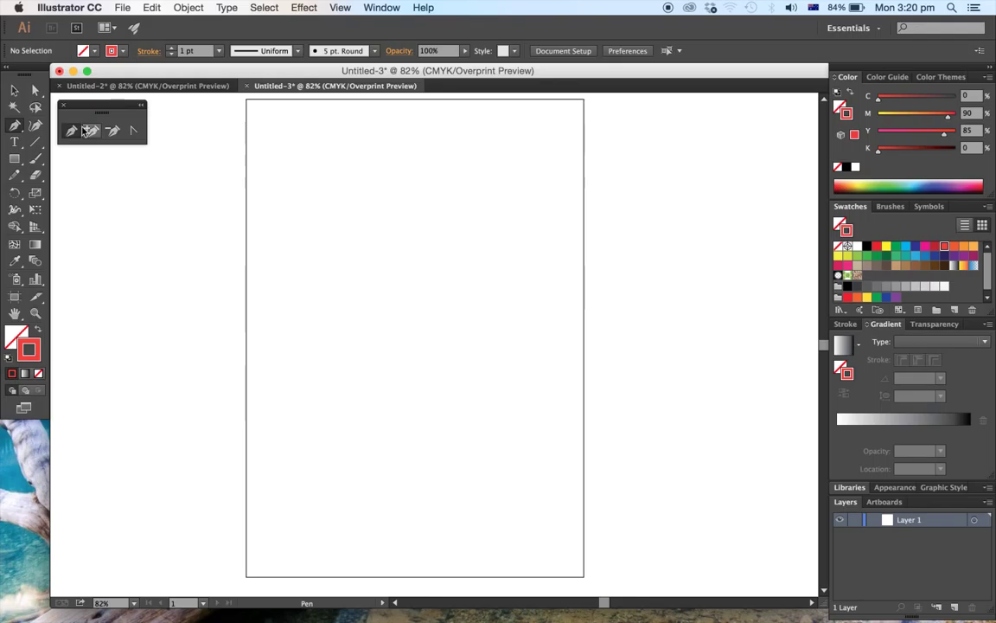
# Draw a closed irregular polygon with eleven straight-segment anchor points using the Pen tool, extending past the page's right edge, and deselect it.
pyautogui.click(396, 215)
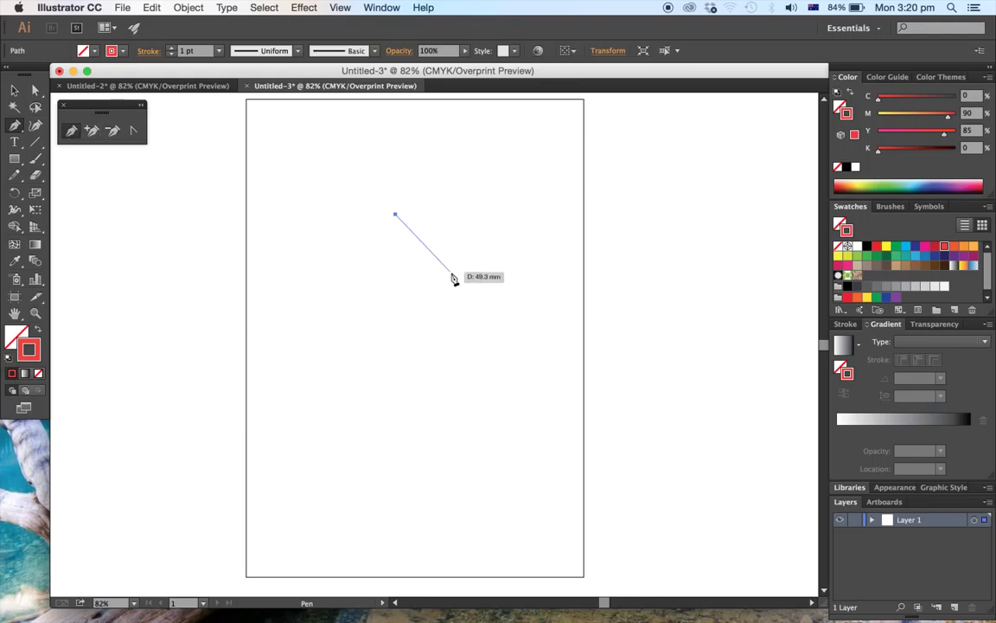
pyautogui.click(399, 368)
pyautogui.click(550, 309)
pyautogui.click(673, 291)
pyautogui.click(652, 196)
pyautogui.click(534, 237)
pyautogui.click(515, 156)
pyautogui.click(459, 148)
pyautogui.click(472, 236)
pyautogui.click(441, 184)
pyautogui.click(410, 192)
pyautogui.click(396, 213)
pyautogui.press('v')
pyautogui.click(264, 225)
# Swap the polygon's stroke and fill colours so it has a red fill and no stroke.
pyautogui.moveTo(338, 171); pyautogui.dragTo(595, 358)
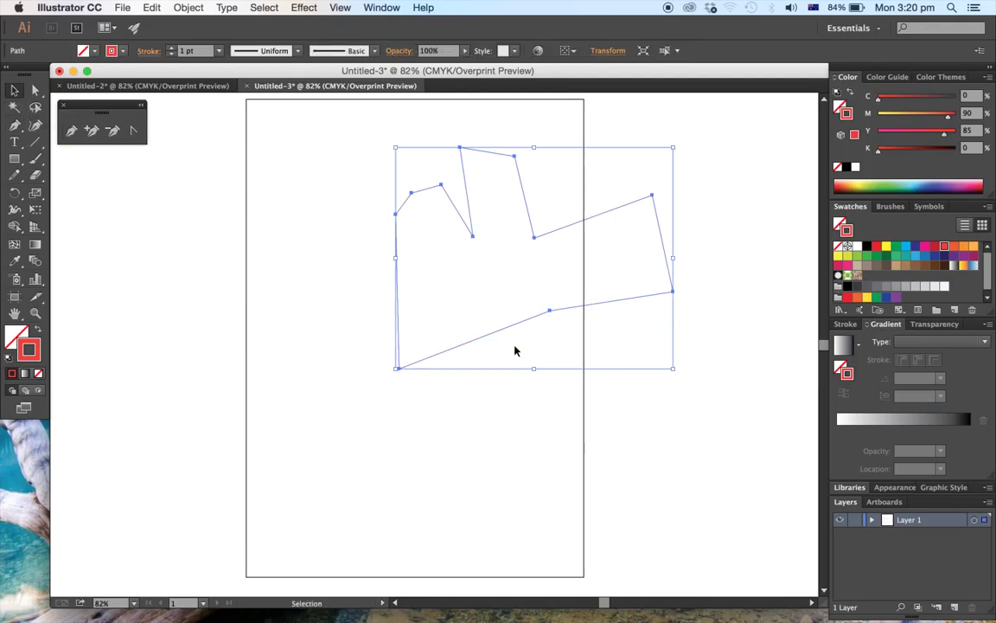
pyautogui.click(37, 330)
pyautogui.click(313, 330)
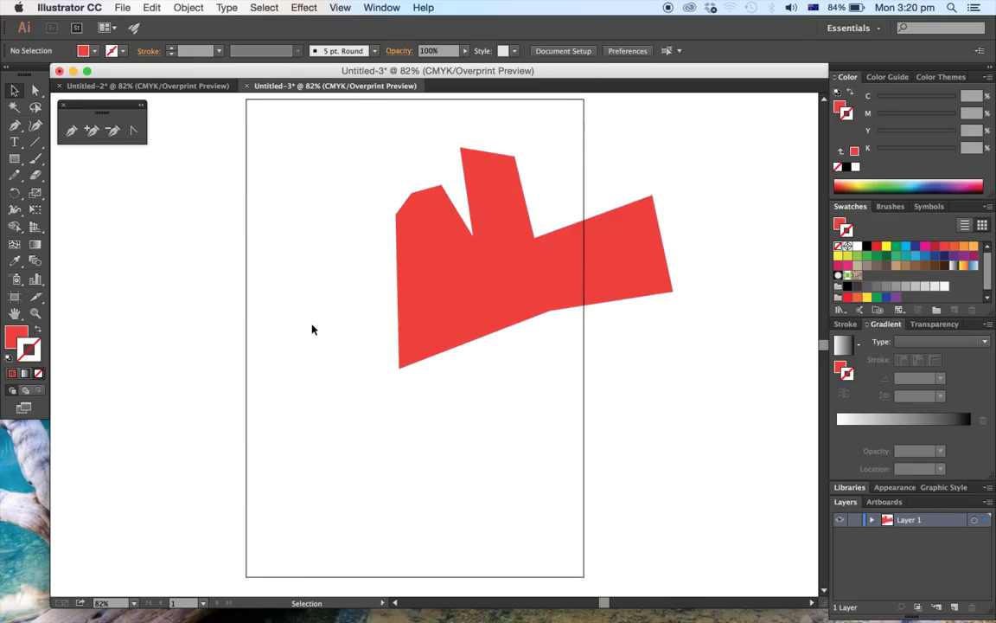
# Move the red polygon fully onto the page and delete it.
pyautogui.moveTo(465, 296); pyautogui.dragTo(378, 309)
pyautogui.click(606, 339)
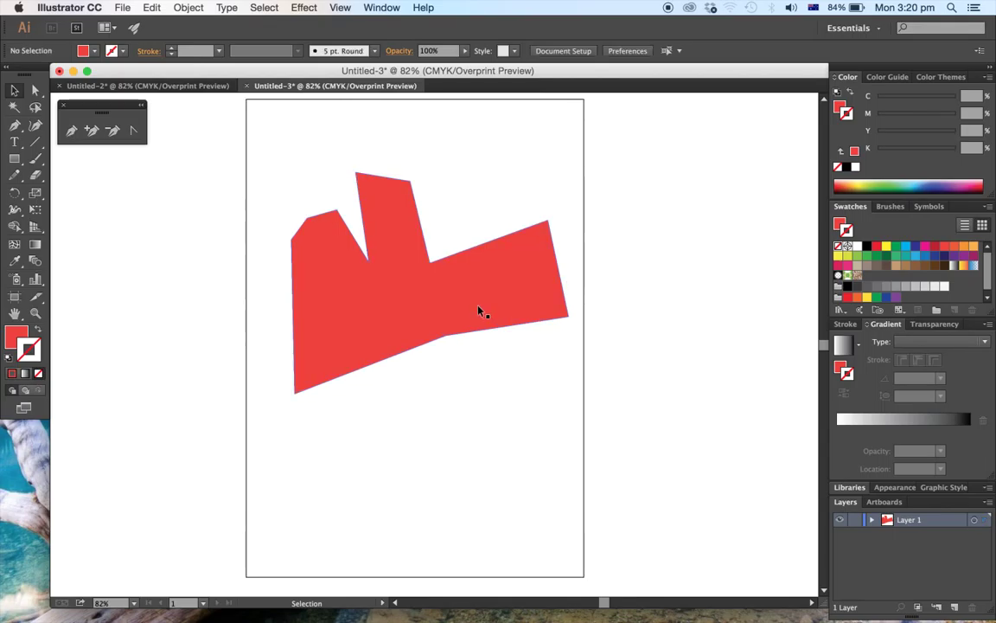
pyautogui.click(481, 310)
pyautogui.press('Delete')
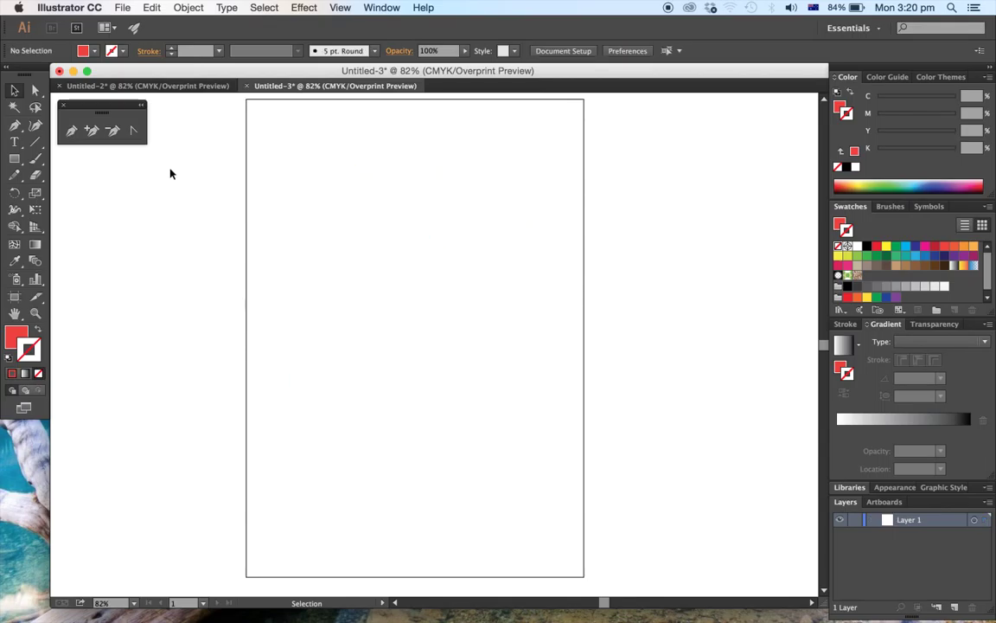
# Start a curved path on the page with the Pen tool, pulling the second anchor's handles so the first segment bows left.
pyautogui.click(71, 130)
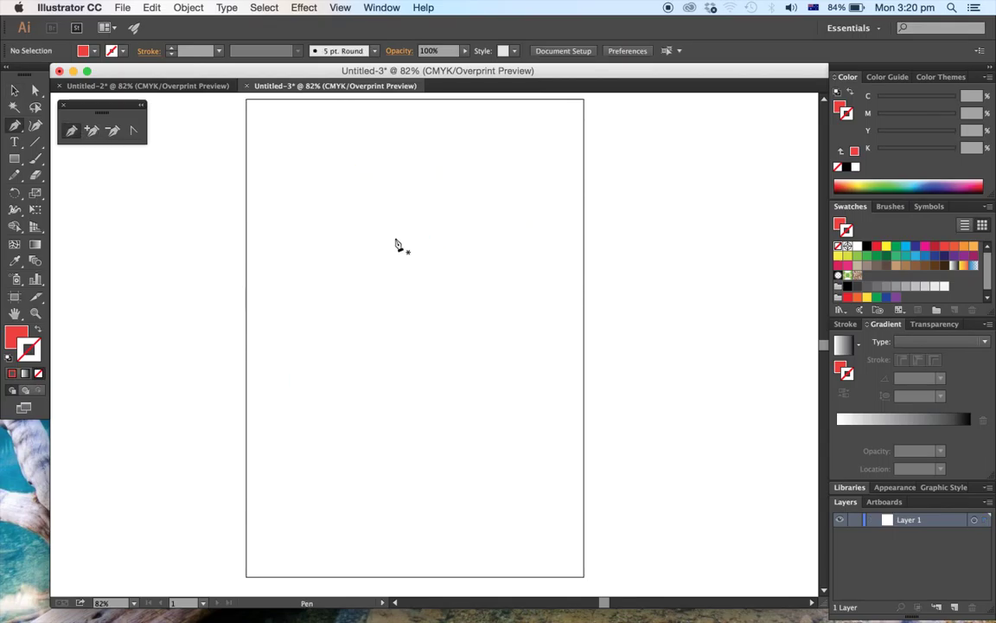
pyautogui.click(409, 189)
pyautogui.click(410, 365)
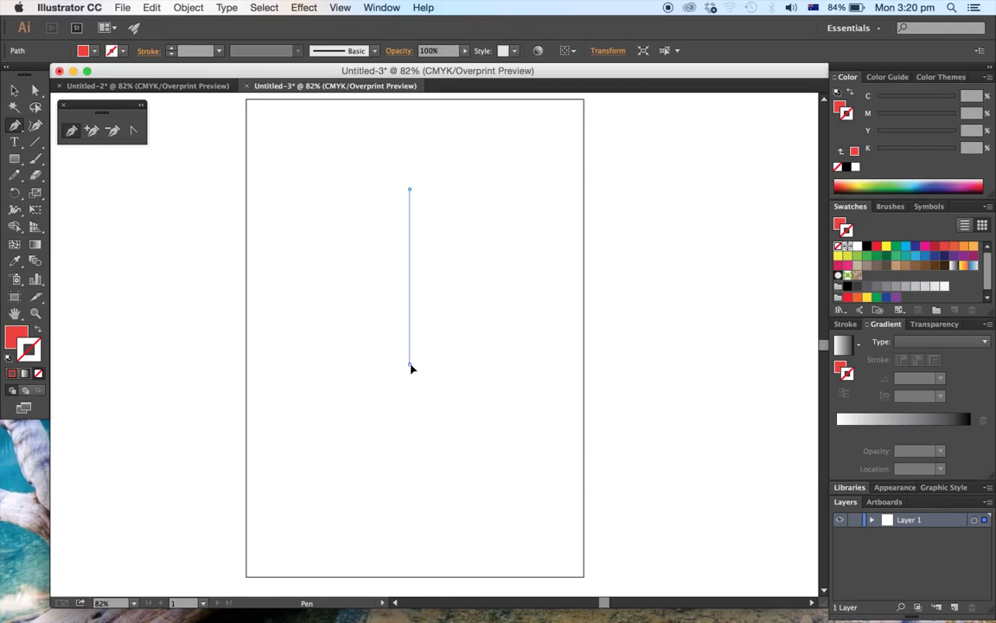
pyautogui.moveTo(411, 368); pyautogui.dragTo(470, 481)
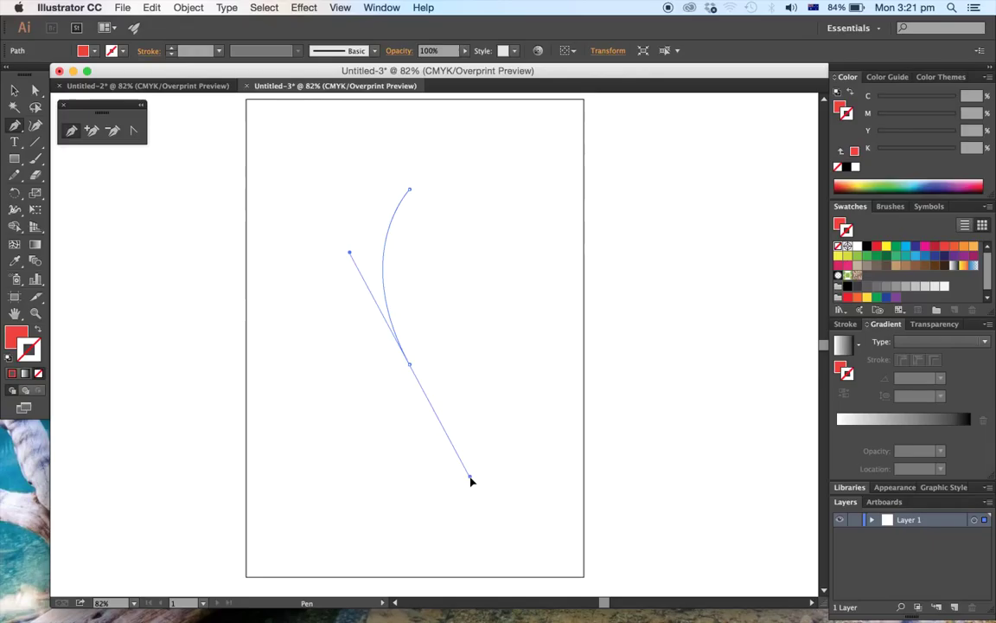
pyautogui.moveTo(473, 479); pyautogui.dragTo(474, 478)
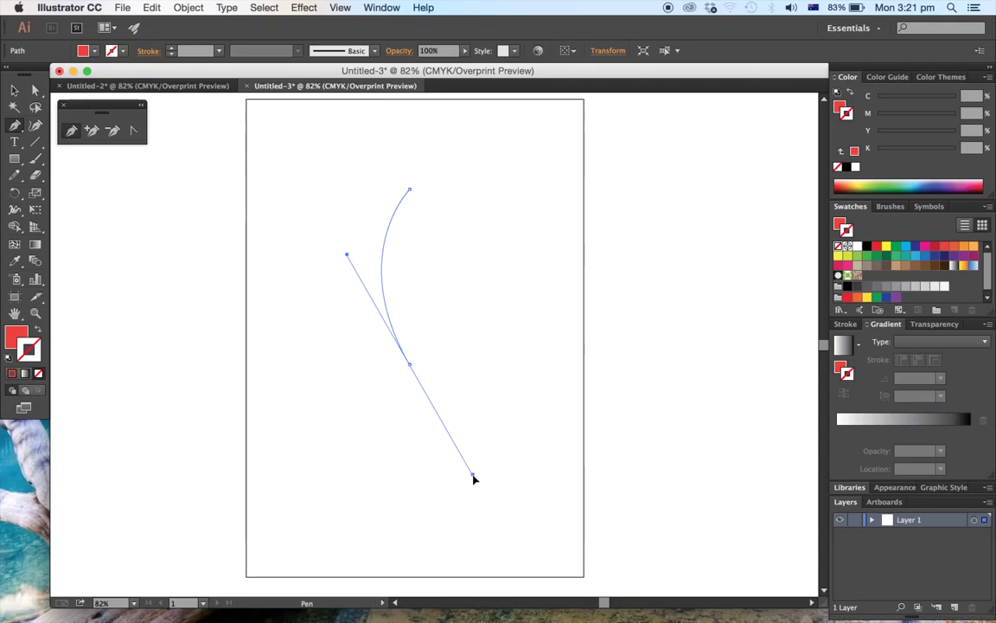
pyautogui.moveTo(473, 478)
pyautogui.mouseDown()
pyautogui.moveTo(493, 471)
pyautogui.moveTo(485, 474)
pyautogui.mouseUp()
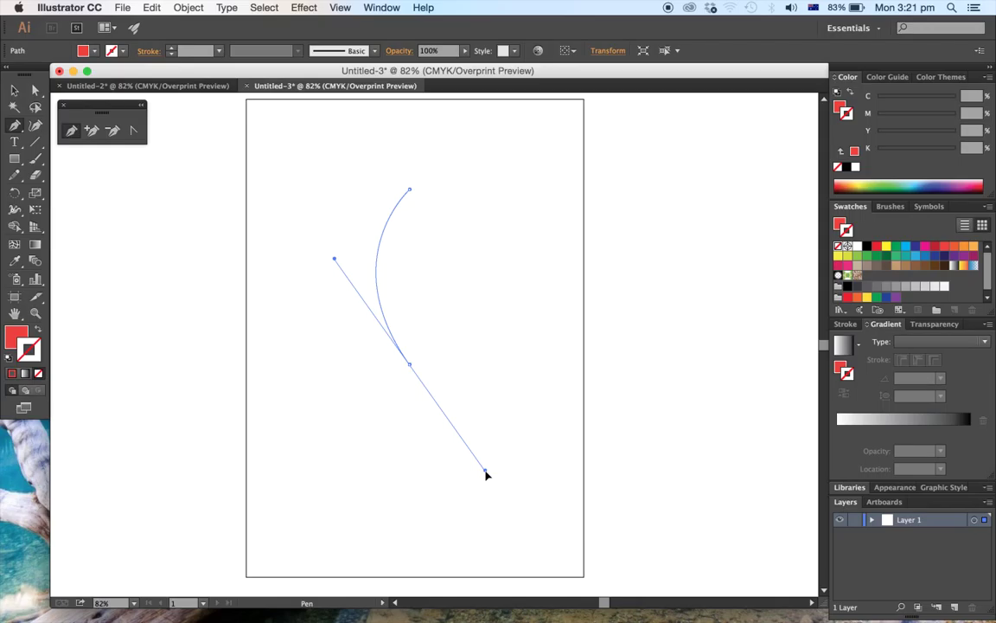
pyautogui.moveTo(485, 474); pyautogui.dragTo(485, 474)
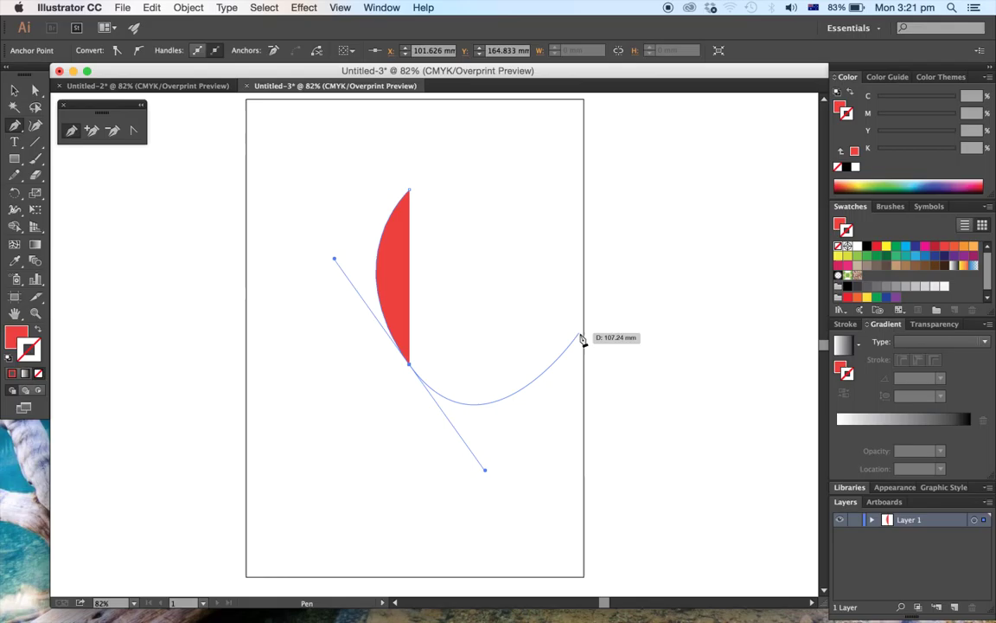
# Add five more smooth anchor points, close the path into a red C-shaped blob and move it fully onto the page.
pyautogui.moveTo(579, 329); pyautogui.dragTo(573, 257)
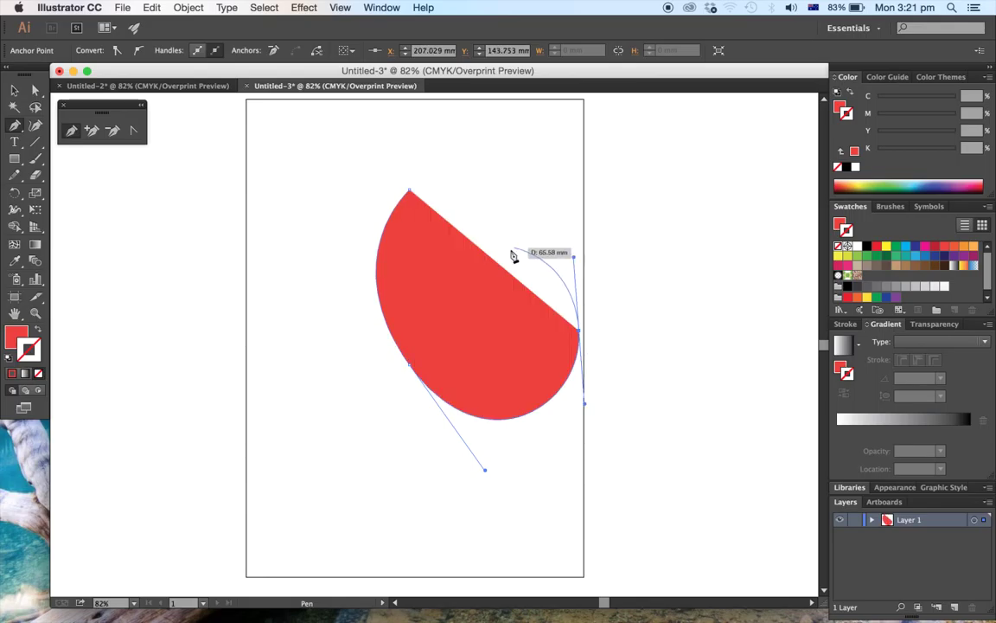
pyautogui.moveTo(481, 258); pyautogui.dragTo(525, 193)
pyautogui.moveTo(621, 253); pyautogui.dragTo(677, 208)
pyautogui.moveTo(632, 154); pyautogui.dragTo(555, 162)
pyautogui.moveTo(468, 127); pyautogui.dragTo(422, 127)
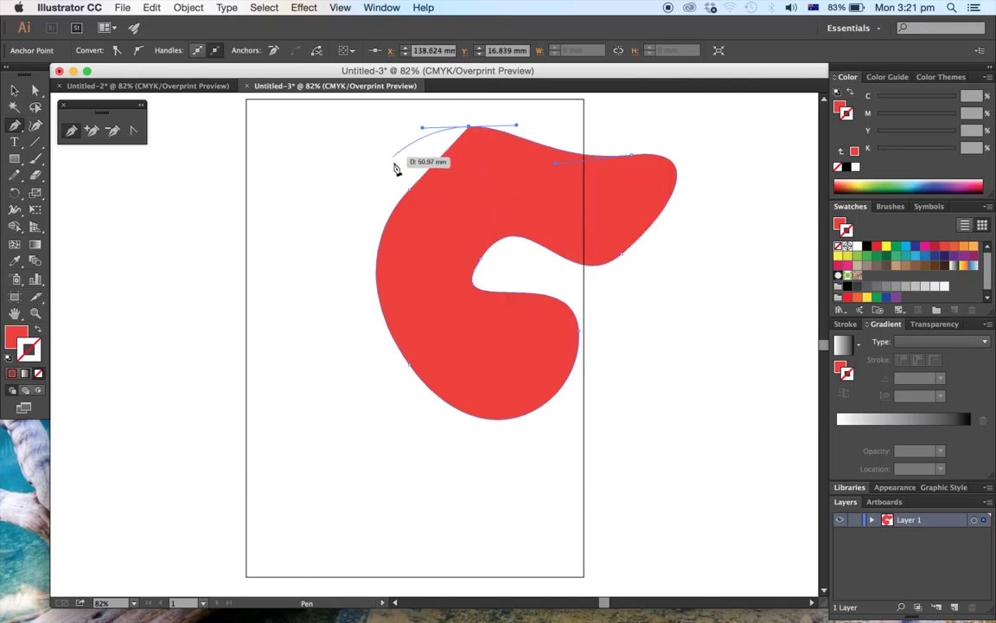
pyautogui.moveTo(410, 185); pyautogui.dragTo(335, 258)
pyautogui.press('v')
pyautogui.click(196, 260)
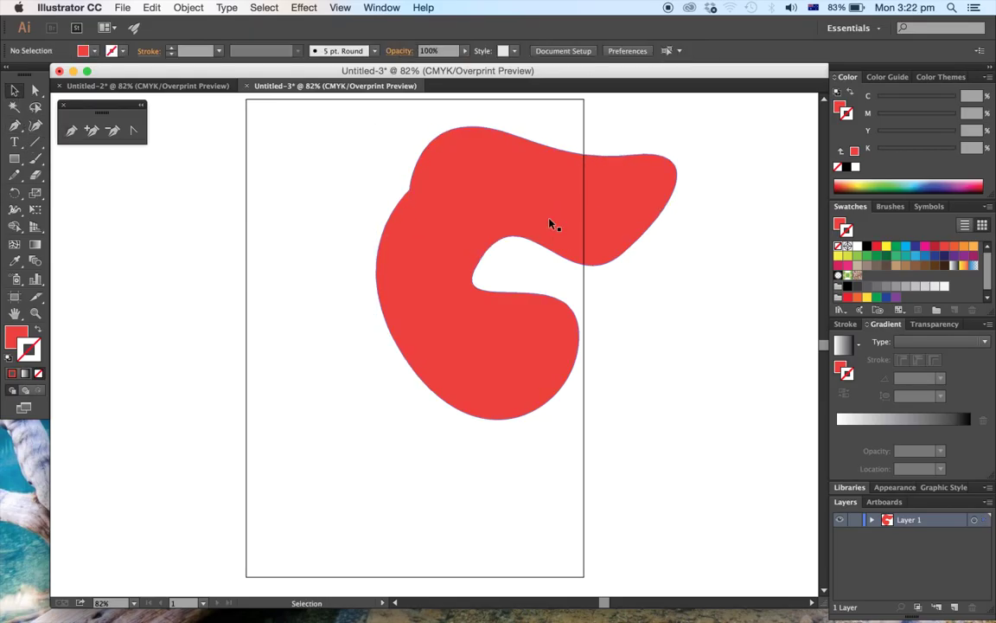
pyautogui.moveTo(553, 225); pyautogui.dragTo(440, 255)
pyautogui.click(643, 285)
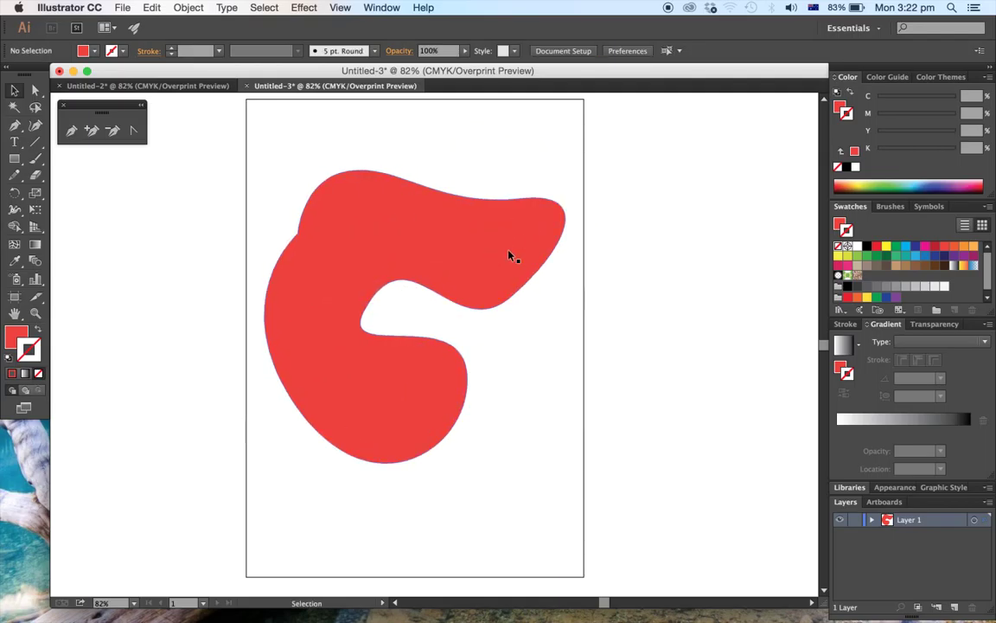
# Move the blob's upper-right anchor point up and left with Direct Selection and swing its handle to form a pointed peak.
pyautogui.click(36, 91)
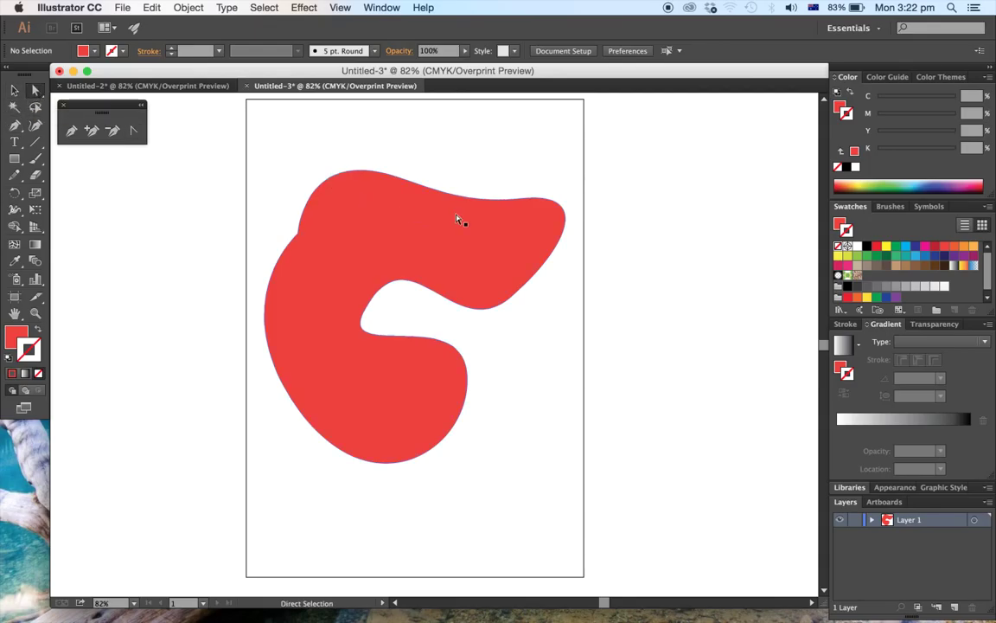
pyautogui.moveTo(542, 203); pyautogui.dragTo(483, 166)
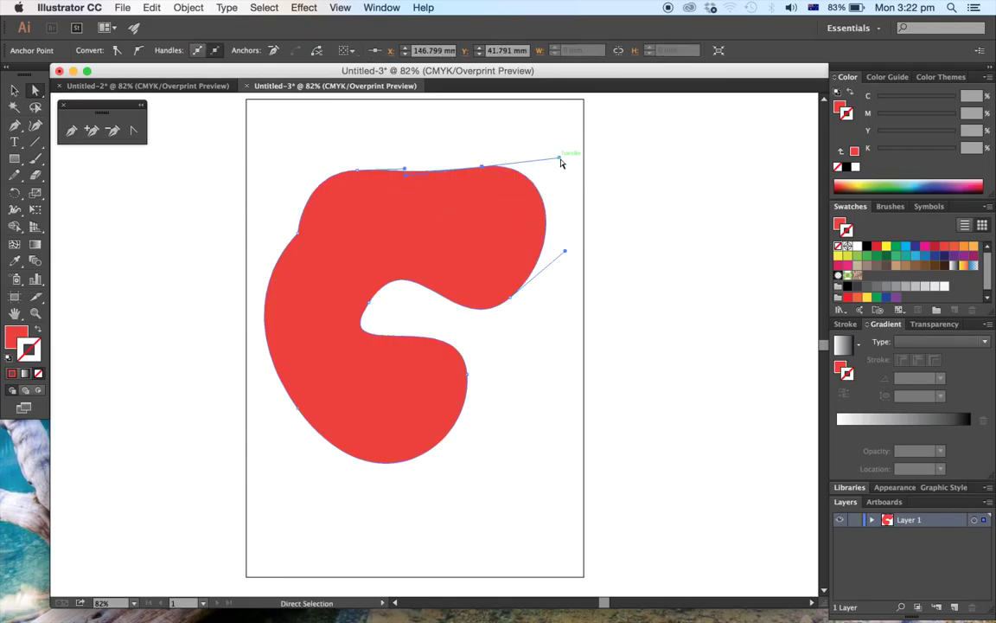
pyautogui.moveTo(562, 158); pyautogui.dragTo(451, 260)
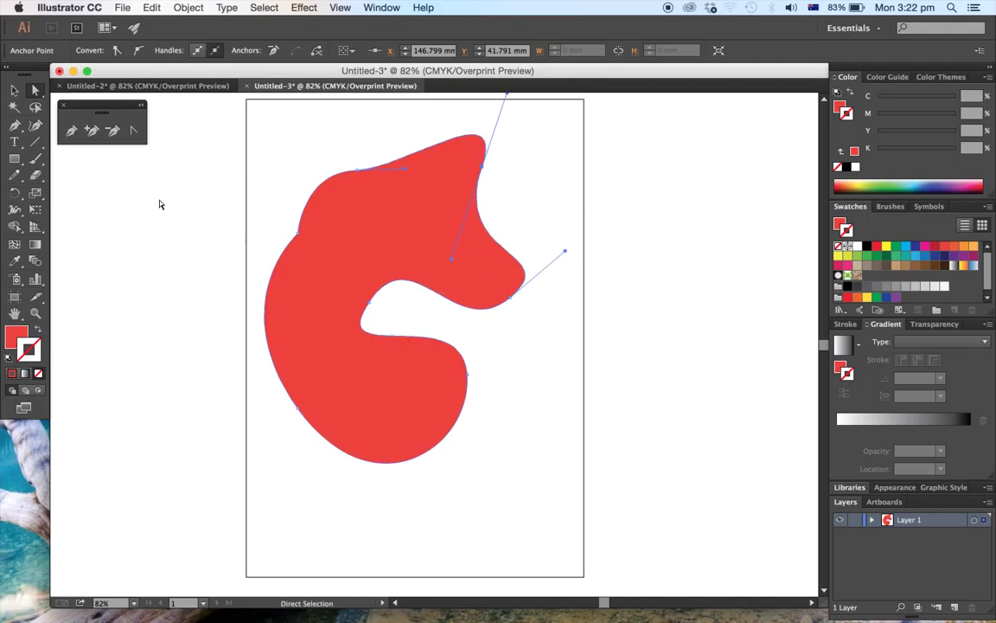
# Move the whole blob slightly down and right on the page and deselect it.
pyautogui.click(14, 90)
pyautogui.click(245, 166)
pyautogui.moveTo(449, 215); pyautogui.dragTo(471, 246)
pyautogui.click(638, 268)
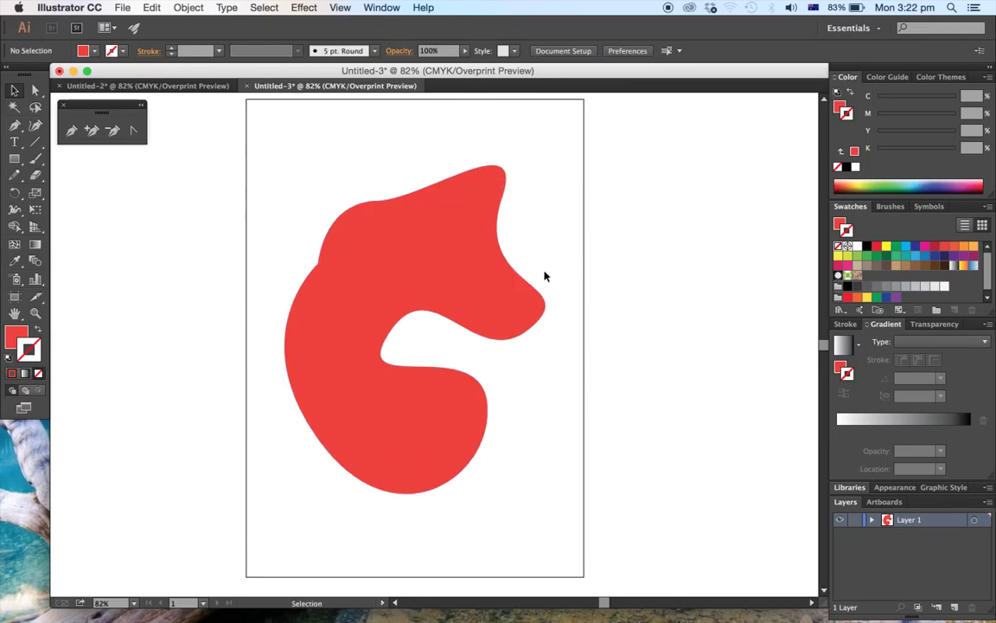
# Add anchor points to the blob's top edge, upper-left curve and left edge.
pyautogui.click(492, 253)
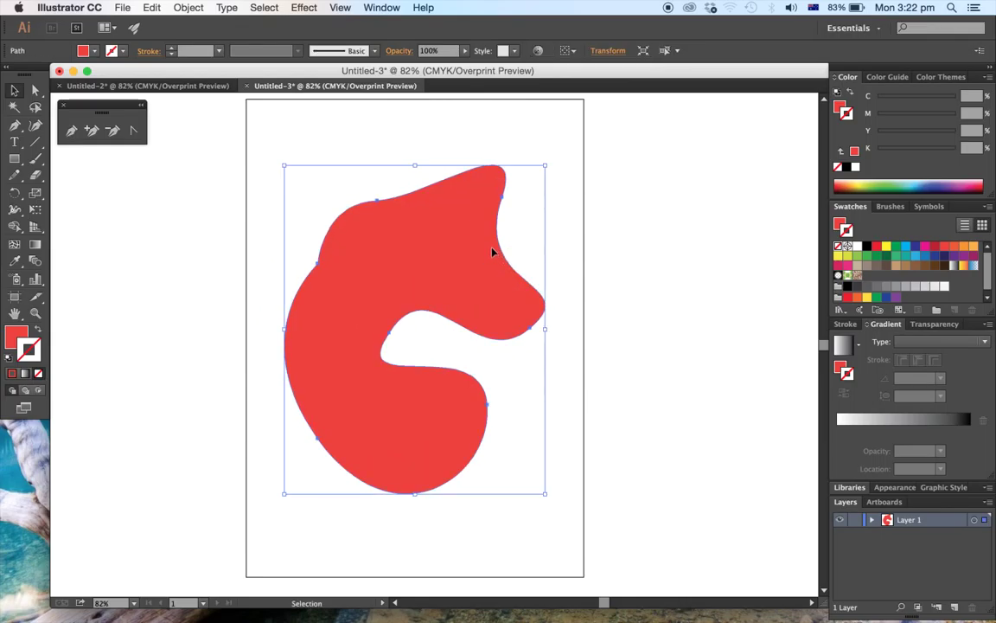
pyautogui.click(93, 132)
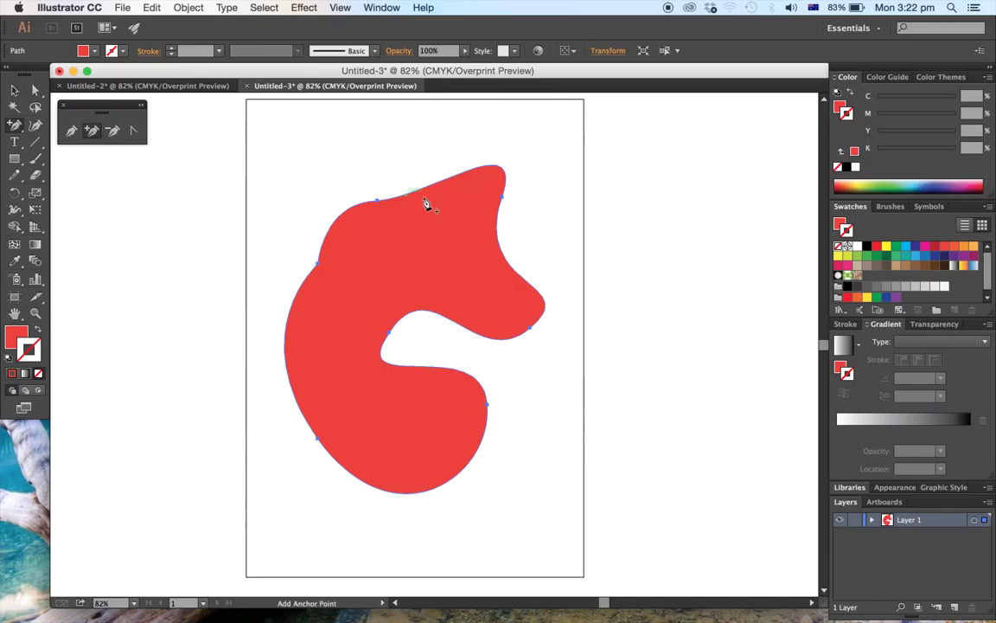
pyautogui.click(432, 190)
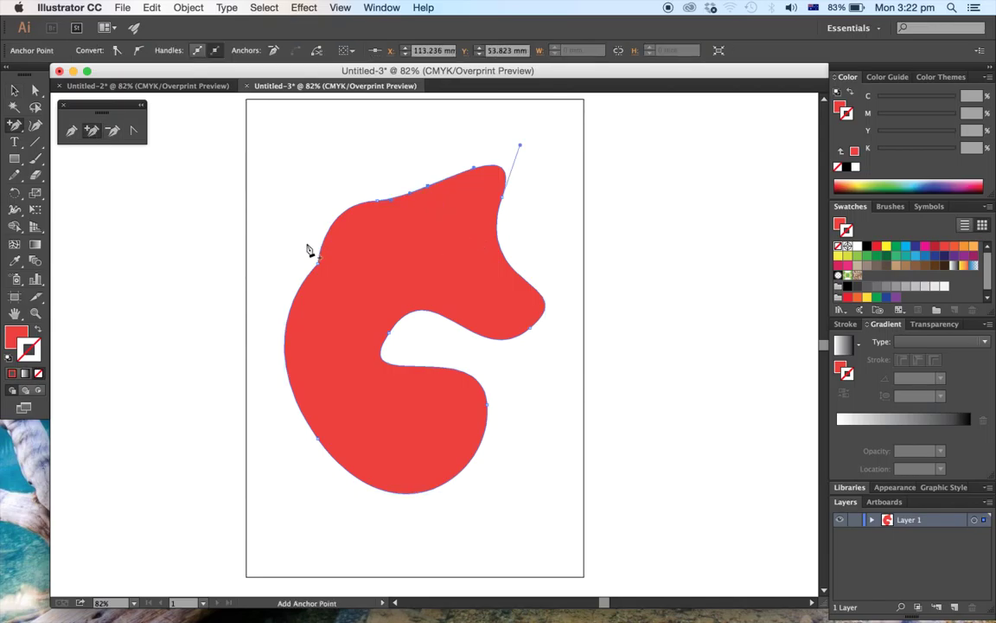
pyautogui.click(333, 226)
pyautogui.click(333, 225)
pyautogui.click(286, 344)
# Pull the blob's new left-edge anchor point out beyond the page and adjust its handles into a rounded spike.
pyautogui.click(35, 90)
pyautogui.click(282, 298)
pyautogui.moveTo(287, 348); pyautogui.dragTo(170, 343)
pyautogui.moveTo(171, 293); pyautogui.dragTo(210, 321)
pyautogui.moveTo(149, 356); pyautogui.dragTo(200, 370)
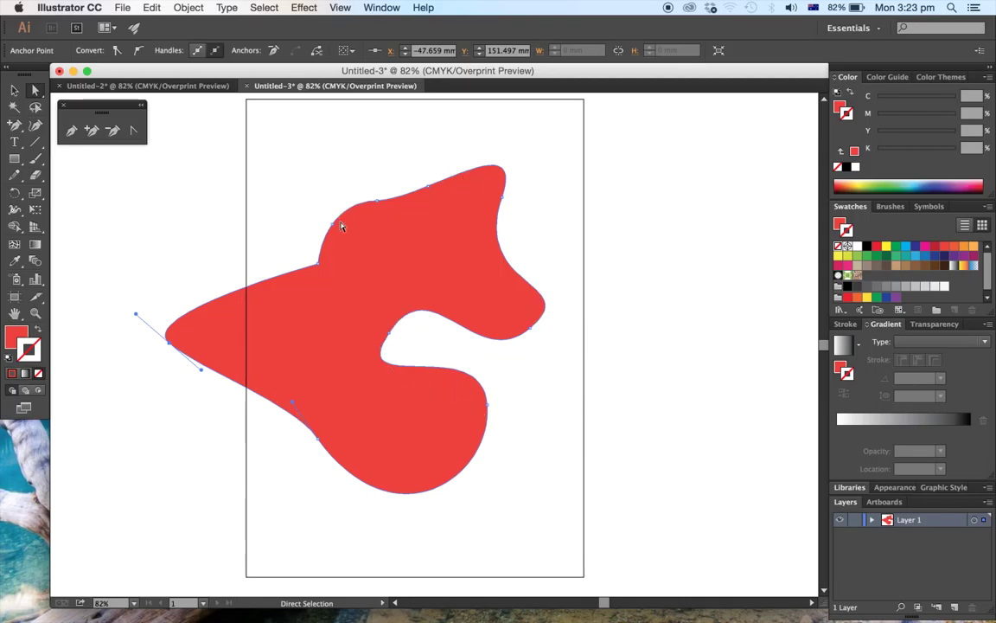
# Delete the added anchor point on the blob's upper-left curve and deselect the shape.
pyautogui.click(113, 132)
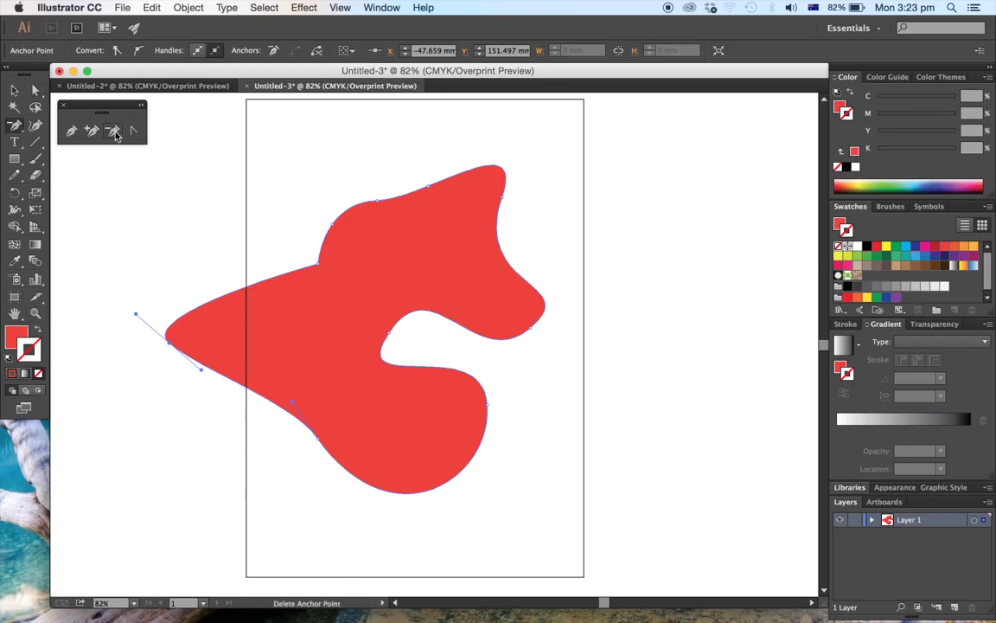
pyautogui.click(334, 226)
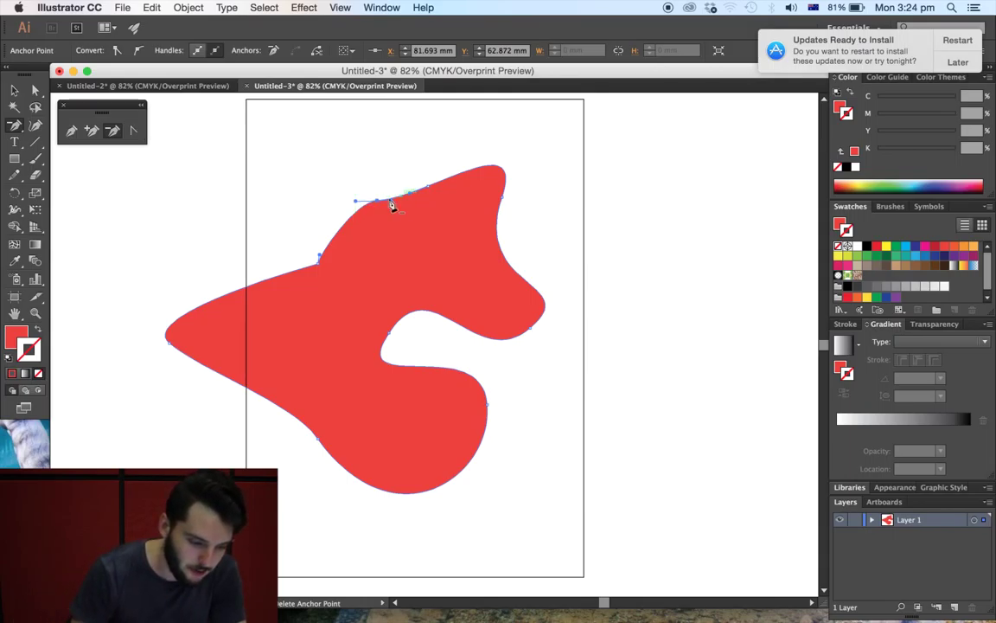
pyautogui.click(14, 89)
pyautogui.click(576, 326)
# Draw an open U-shaped curve with three anchor points beside the page with the Pen tool and swap its red fill to the stroke.
pyautogui.moveTo(650, 330); pyautogui.dragTo(262, 325)
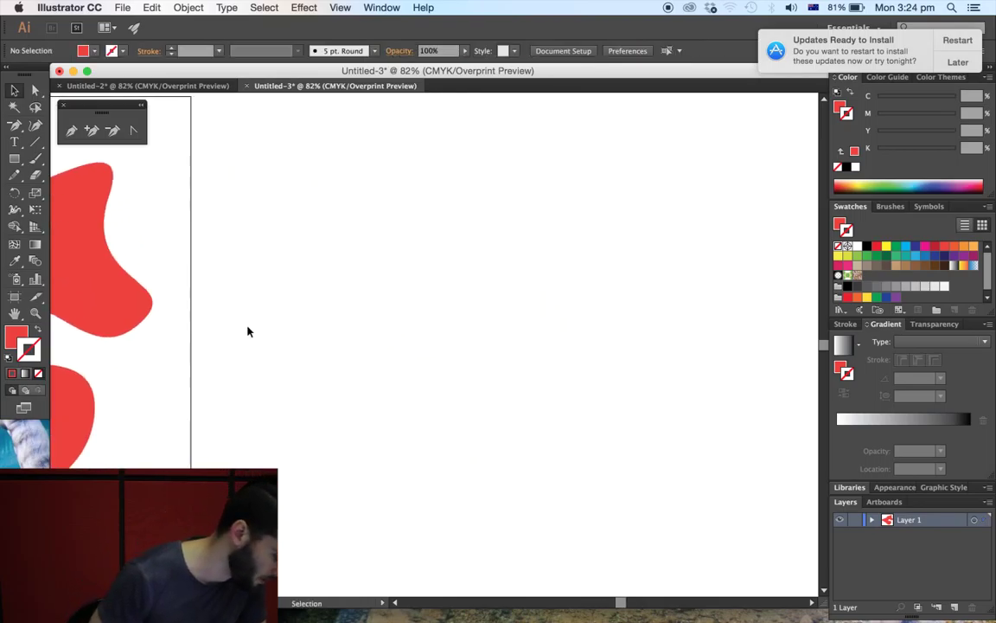
pyautogui.click(71, 131)
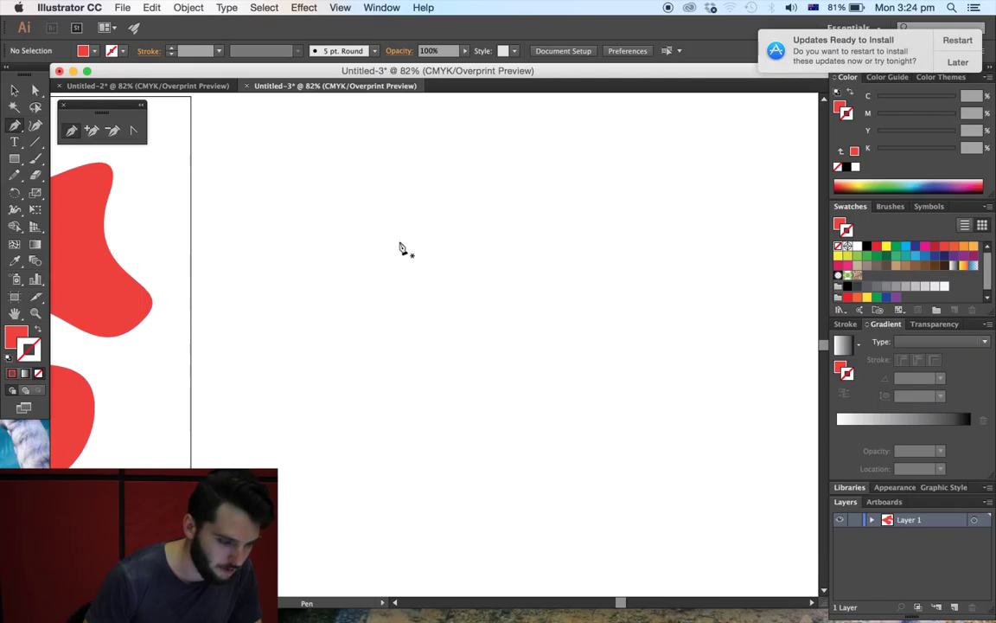
pyautogui.click(356, 236)
pyautogui.moveTo(519, 343); pyautogui.dragTo(642, 332)
pyautogui.moveTo(681, 231); pyautogui.dragTo(682, 194)
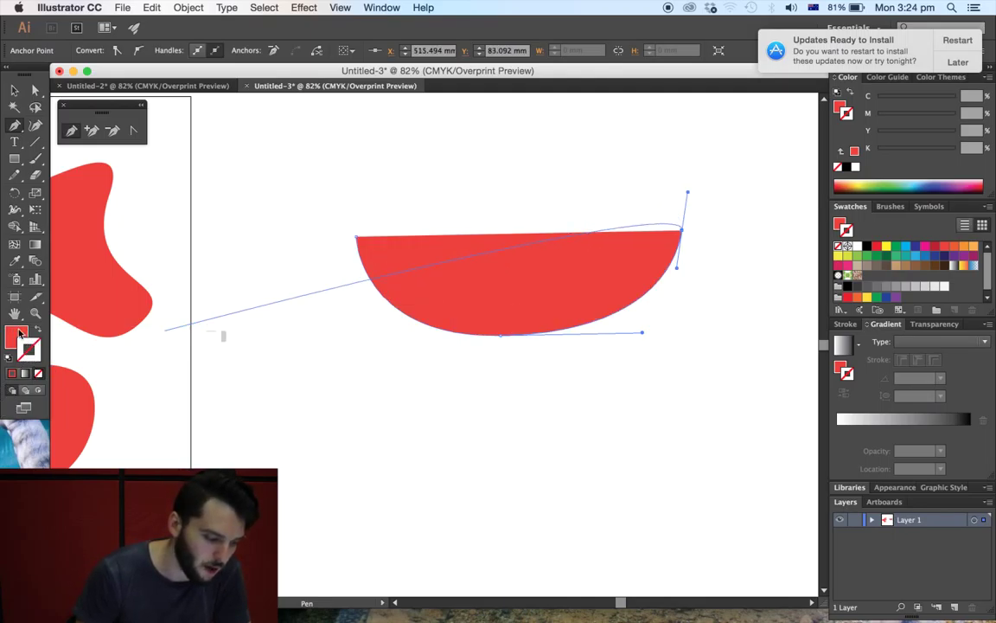
pyautogui.click(38, 331)
pyautogui.click(15, 90)
# Set the U-shaped curve's stroke weight to 9 pt and deselect it.
pyautogui.moveTo(482, 226); pyautogui.dragTo(557, 422)
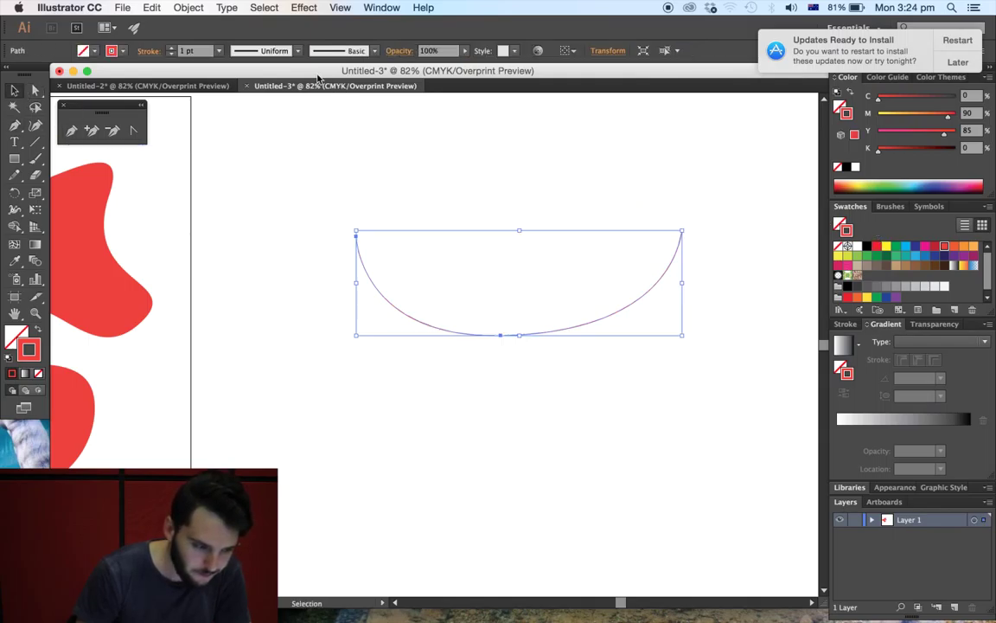
pyautogui.click(171, 48)
pyautogui.click(171, 47)
pyautogui.click(172, 47)
pyautogui.click(172, 48)
pyautogui.click(171, 48)
pyautogui.click(172, 48)
pyautogui.click(171, 47)
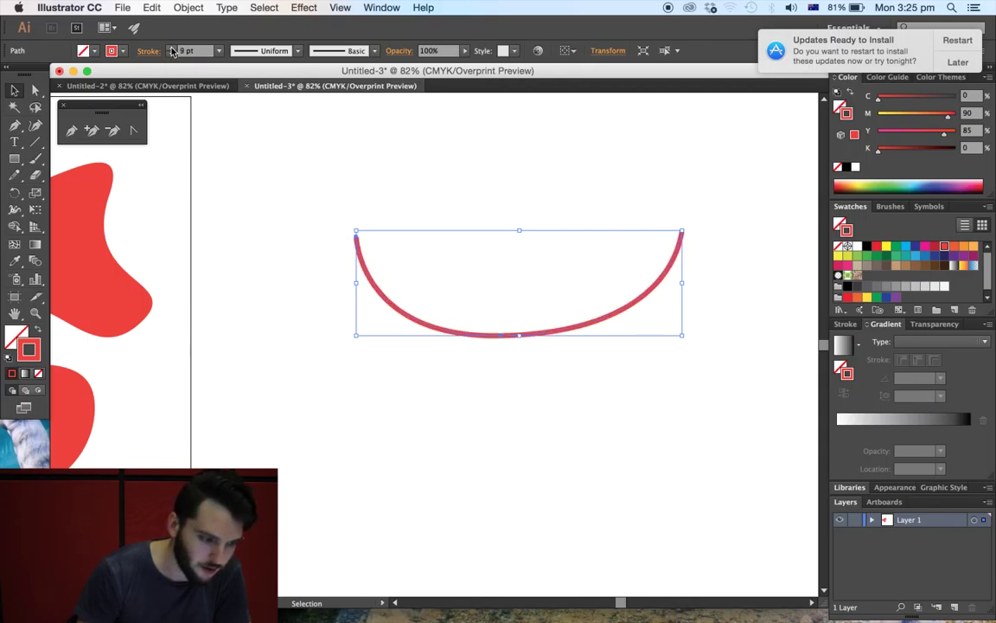
pyautogui.click(449, 189)
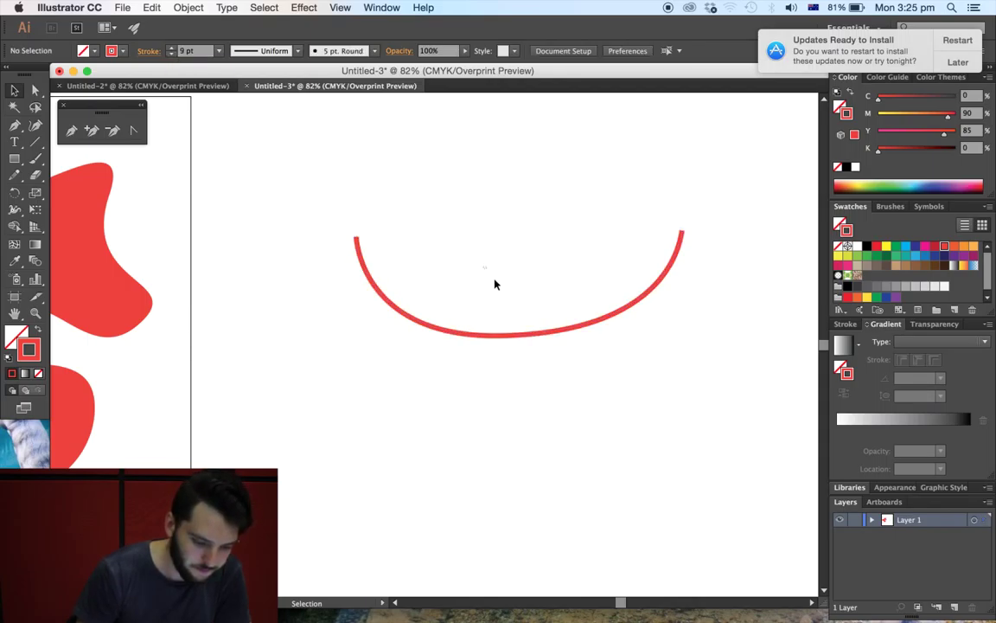
# Convert the middle bottom anchor point of the U-shaped curve to a corner point and deselect the curve.
pyautogui.moveTo(495, 283); pyautogui.dragTo(576, 410)
pyautogui.press('a')
pyautogui.click(450, 308)
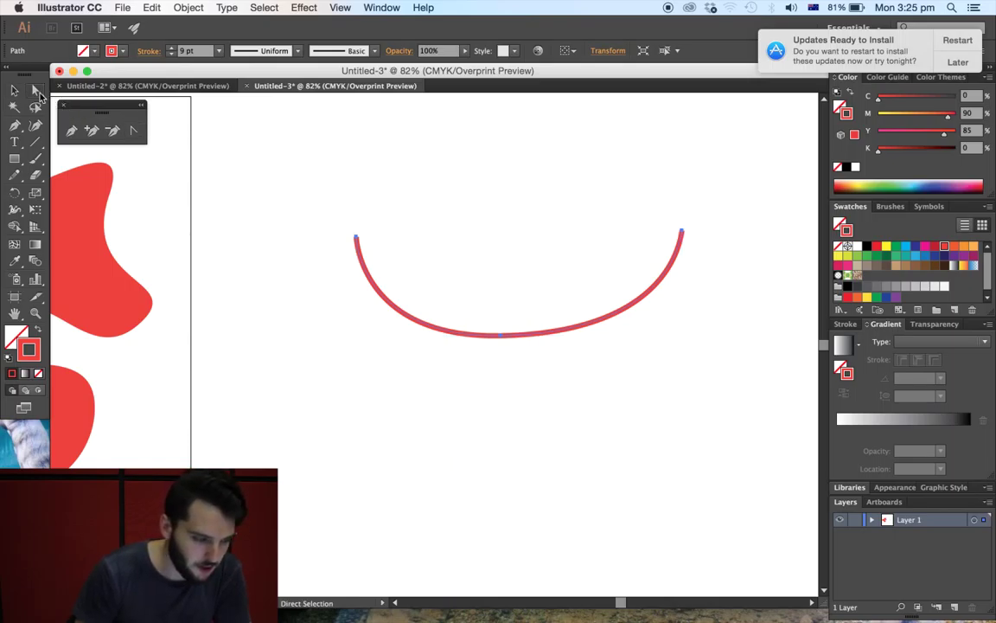
pyautogui.click(510, 337)
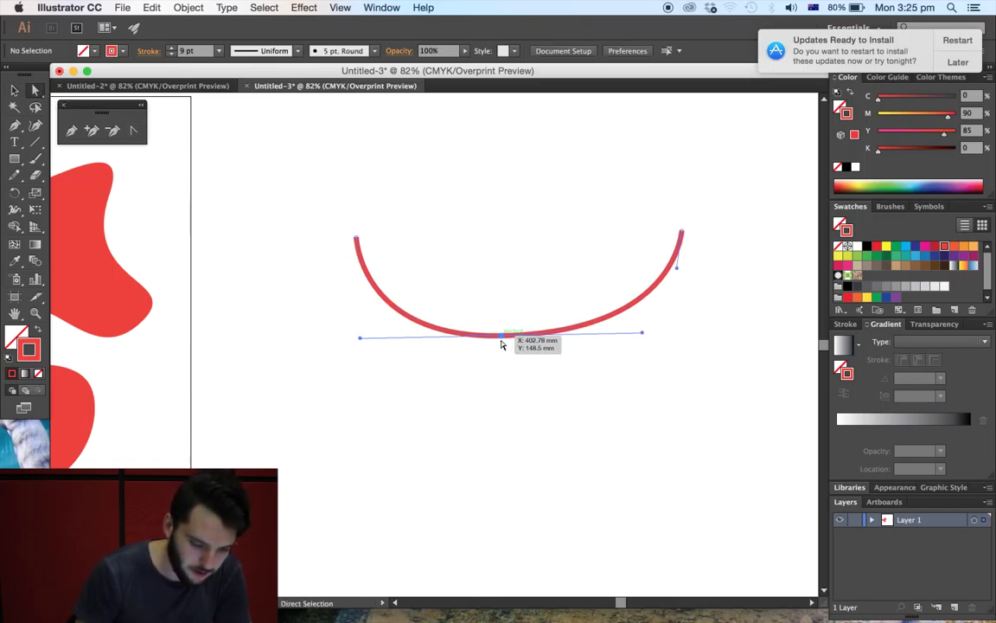
pyautogui.click(135, 131)
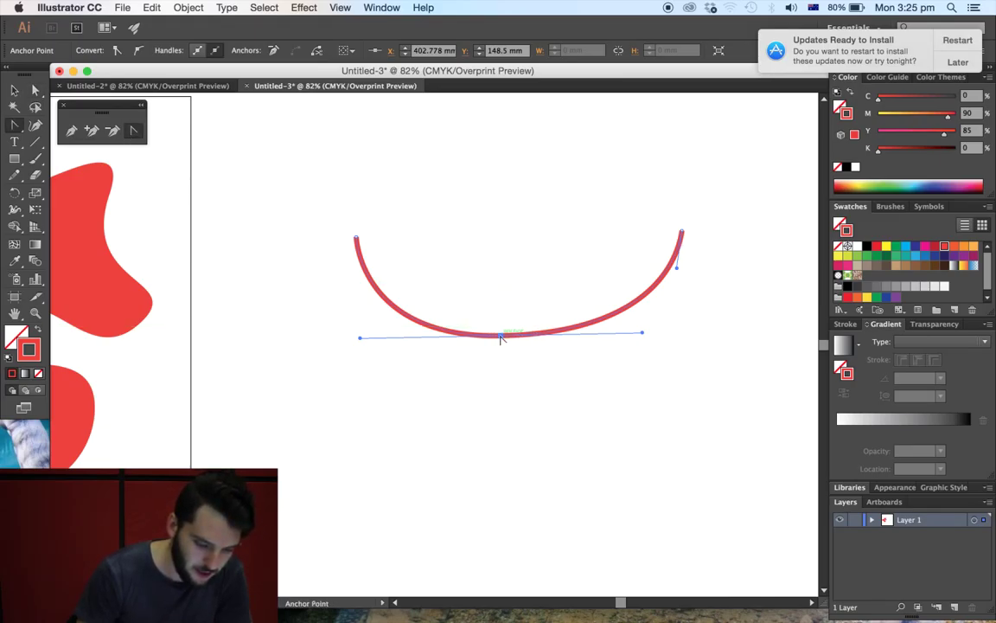
pyautogui.click(500, 337)
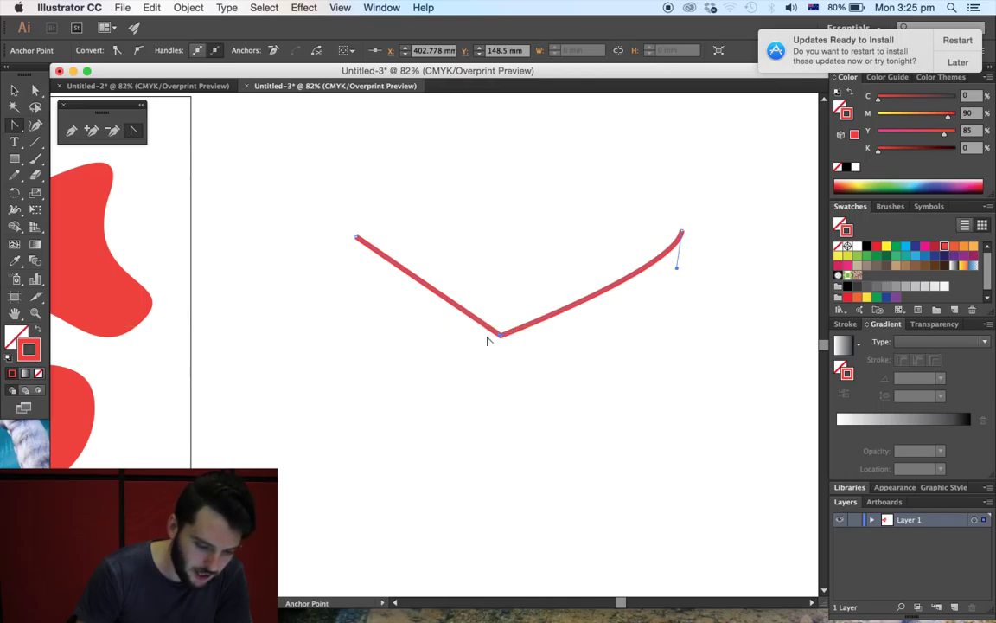
pyautogui.click(17, 90)
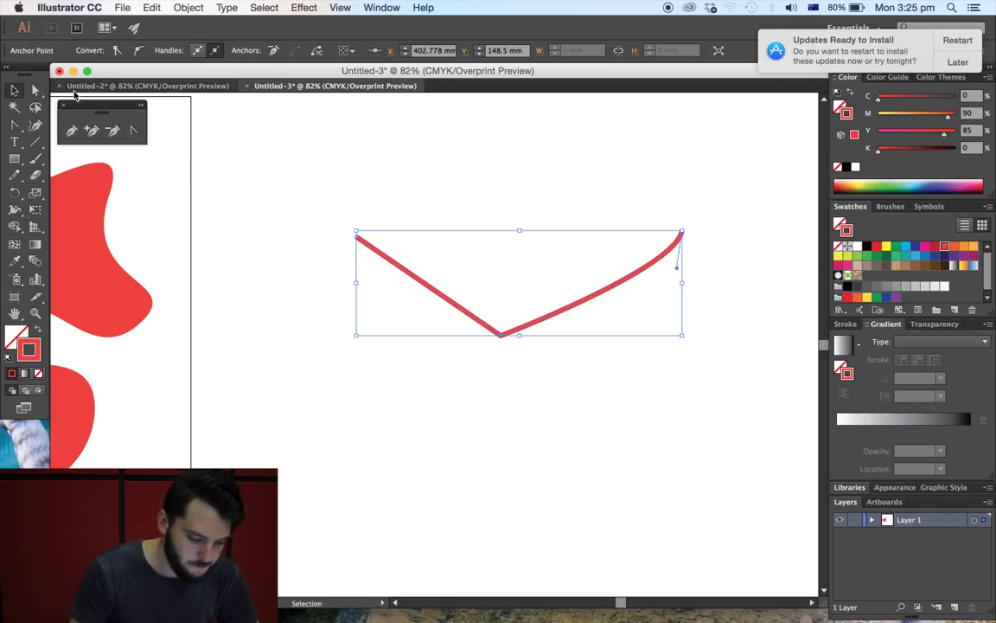
pyautogui.click(401, 204)
# Convert the curve's corner point to a smooth point with long diagonal handles and delete the whole curve.
pyautogui.moveTo(400, 204); pyautogui.dragTo(496, 222)
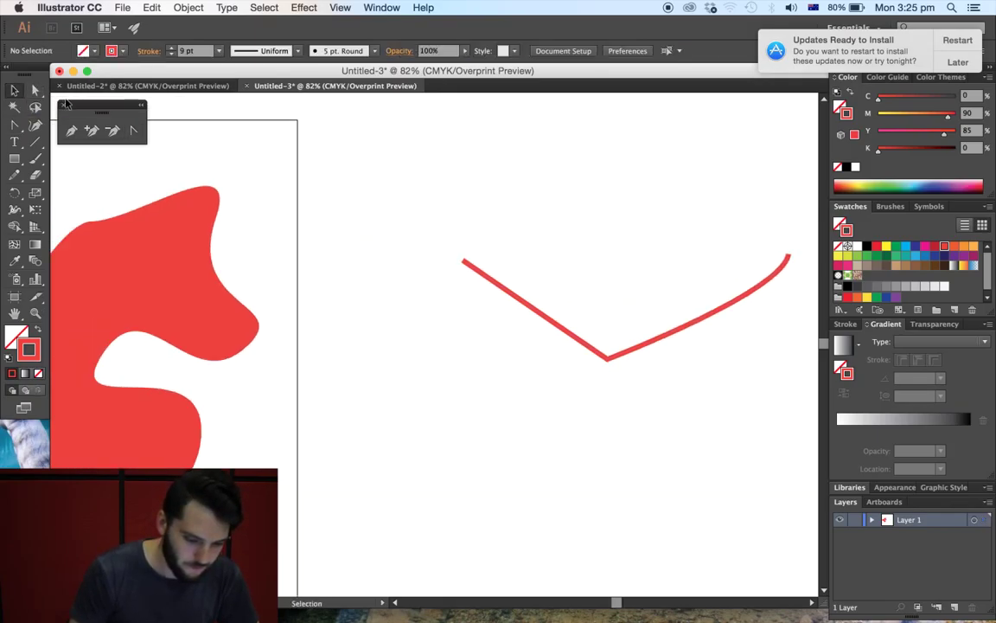
pyautogui.click(133, 130)
pyautogui.moveTo(608, 360); pyautogui.dragTo(684, 258)
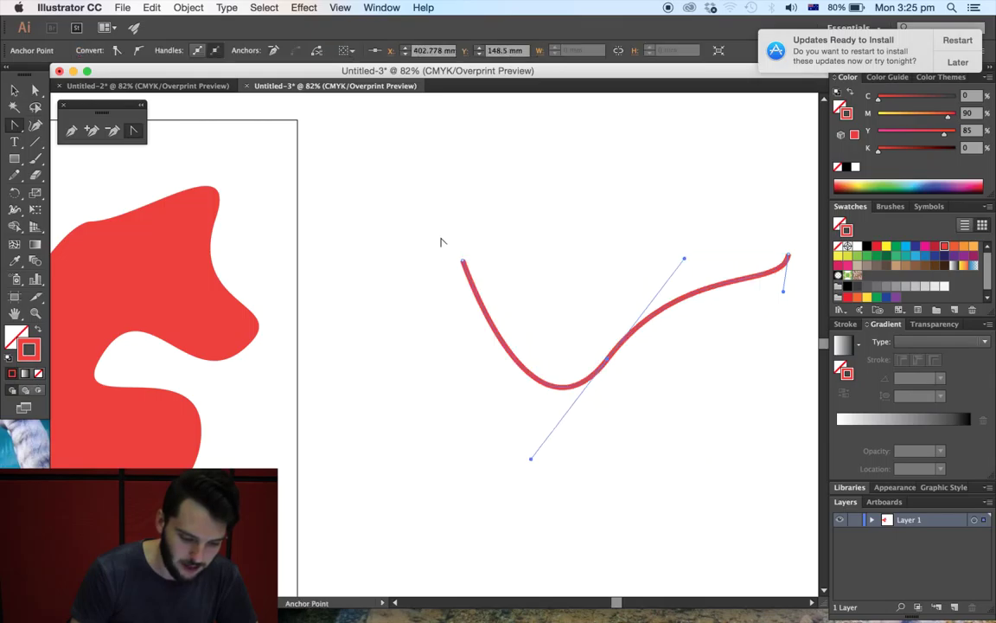
pyautogui.press('v')
pyautogui.click(694, 245)
pyautogui.moveTo(556, 206); pyautogui.dragTo(669, 336)
pyautogui.press('Delete')
# Convert the blob's spike tip beyond the page's left edge to a sharp corner point and deselect the shape.
pyautogui.moveTo(362, 347); pyautogui.dragTo(615, 321)
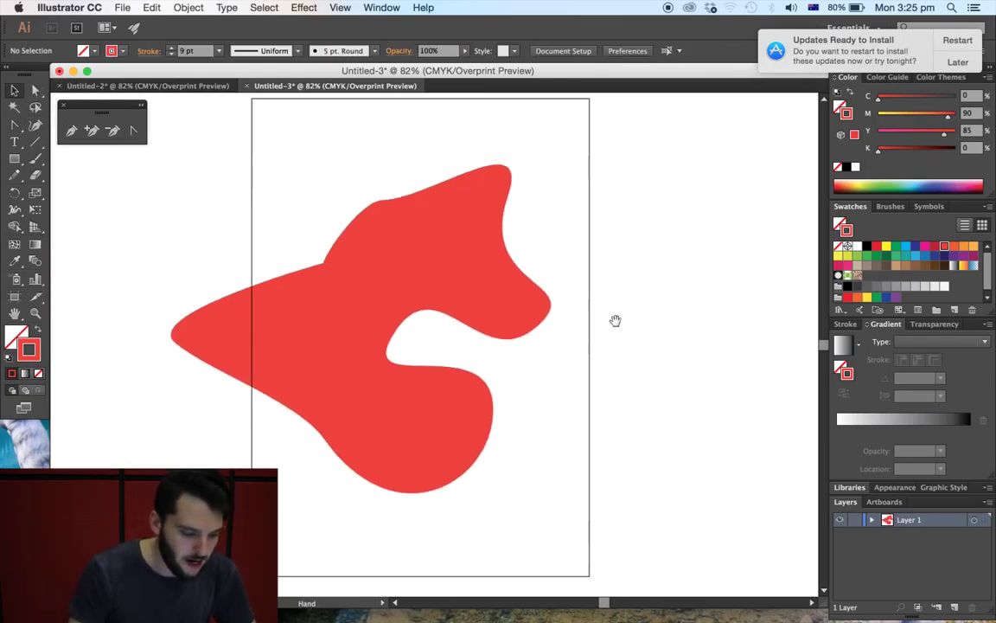
pyautogui.click(467, 267)
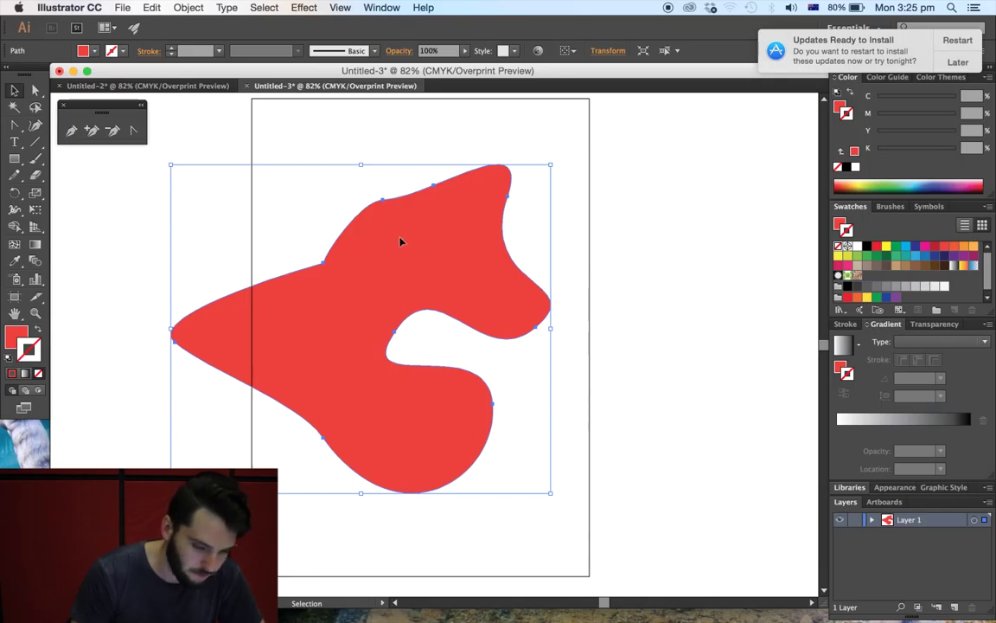
pyautogui.click(133, 130)
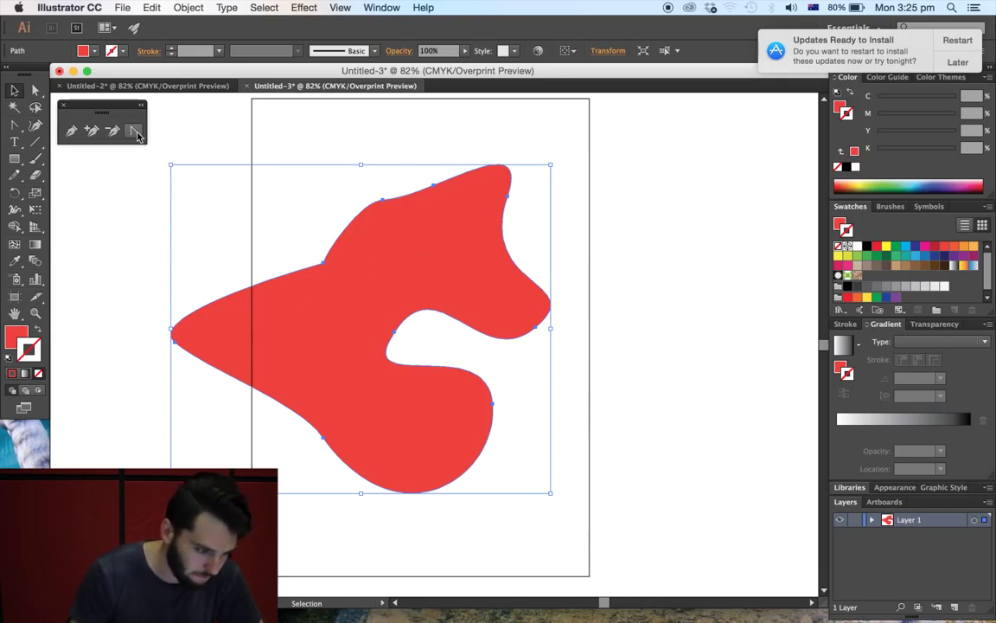
pyautogui.click(175, 342)
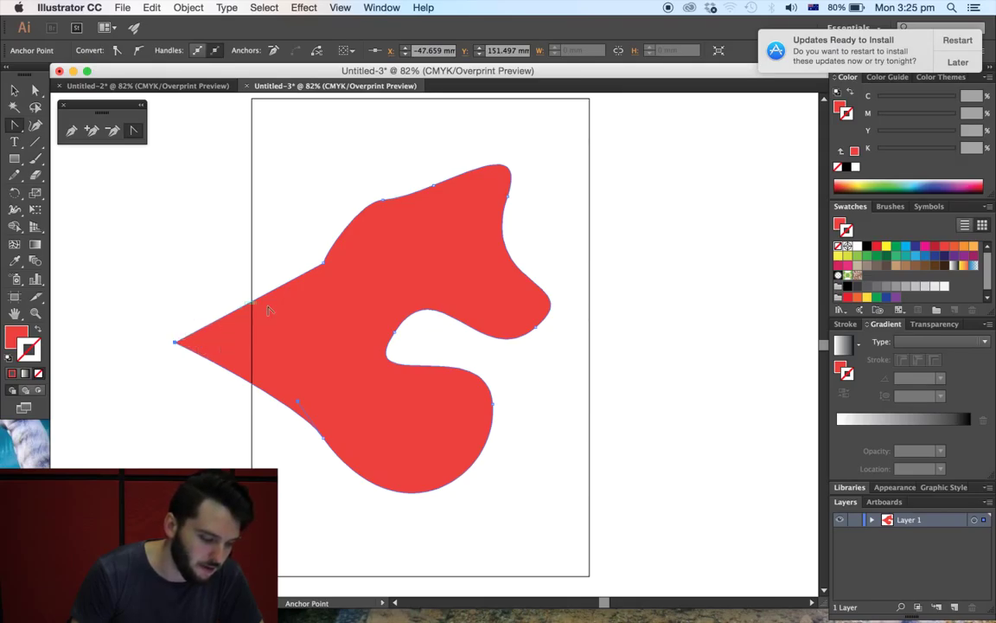
pyautogui.press('super+z')
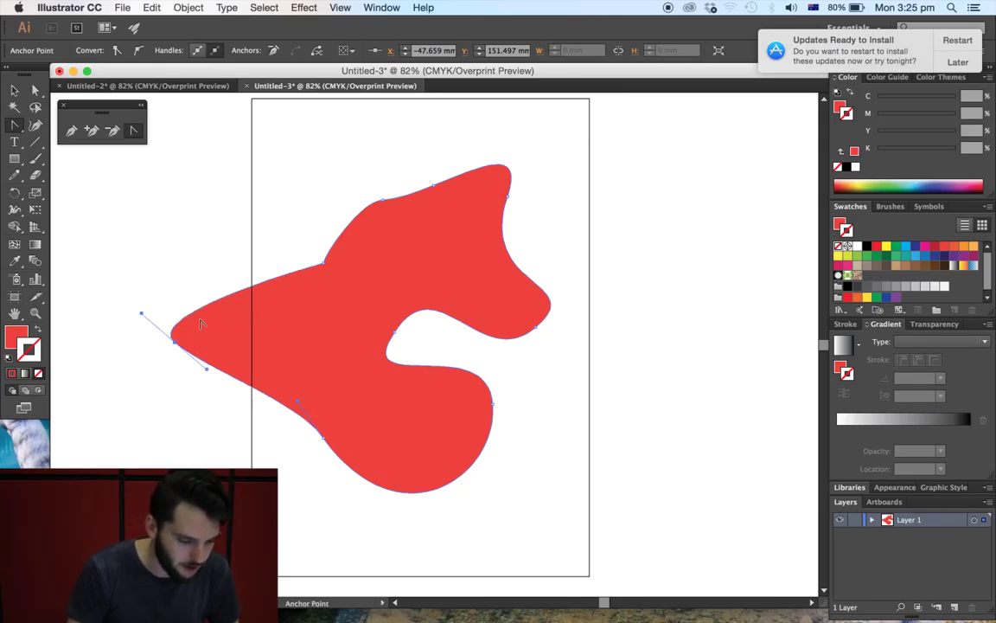
pyautogui.click(175, 343)
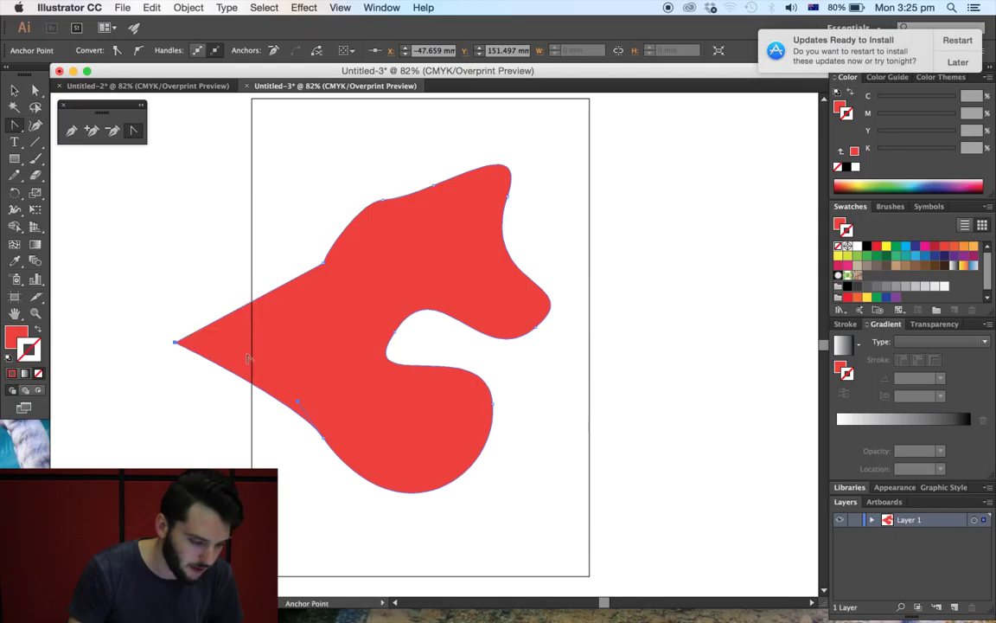
pyautogui.press('v')
pyautogui.click(183, 243)
# Delete the red blob from the page.
pyautogui.moveTo(443, 315); pyautogui.dragTo(490, 320)
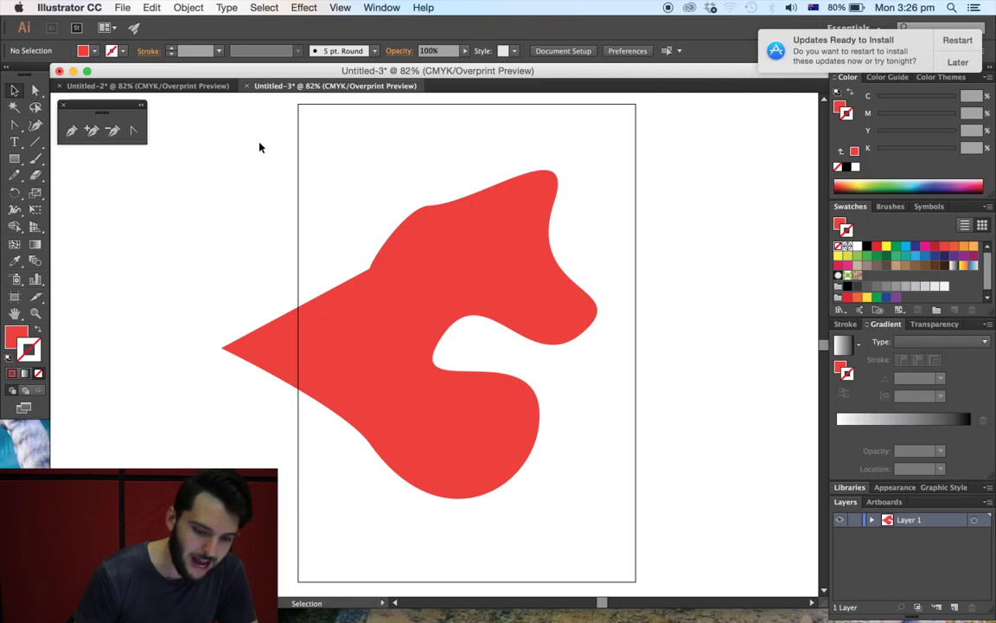
pyautogui.moveTo(352, 161); pyautogui.dragTo(487, 300)
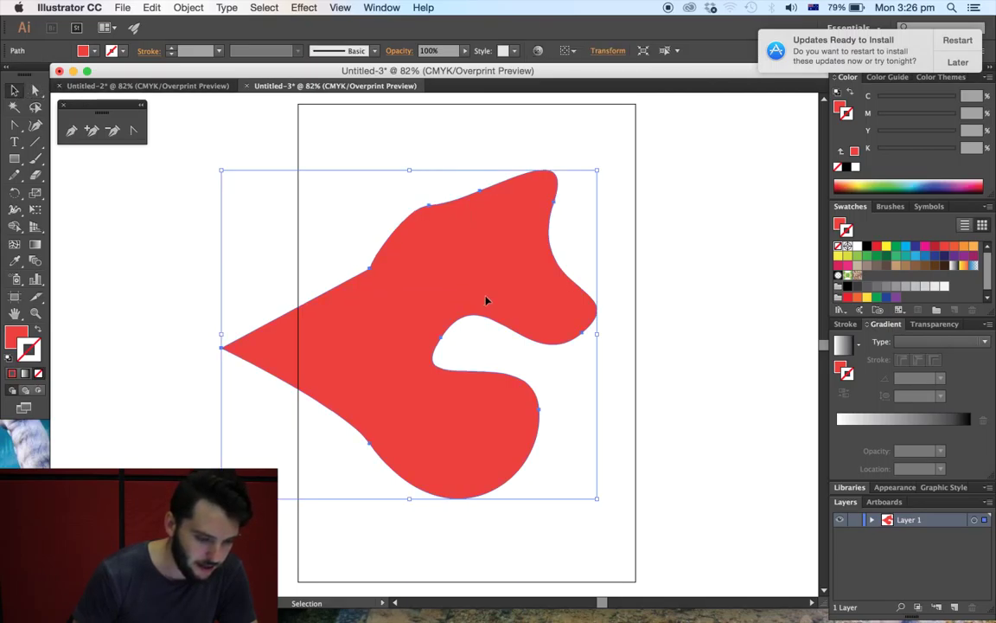
pyautogui.press('Delete')
# Activate the Pen tool with no fill and a black stroke for drawing beside the page.
pyautogui.moveTo(576, 307); pyautogui.dragTo(215, 309)
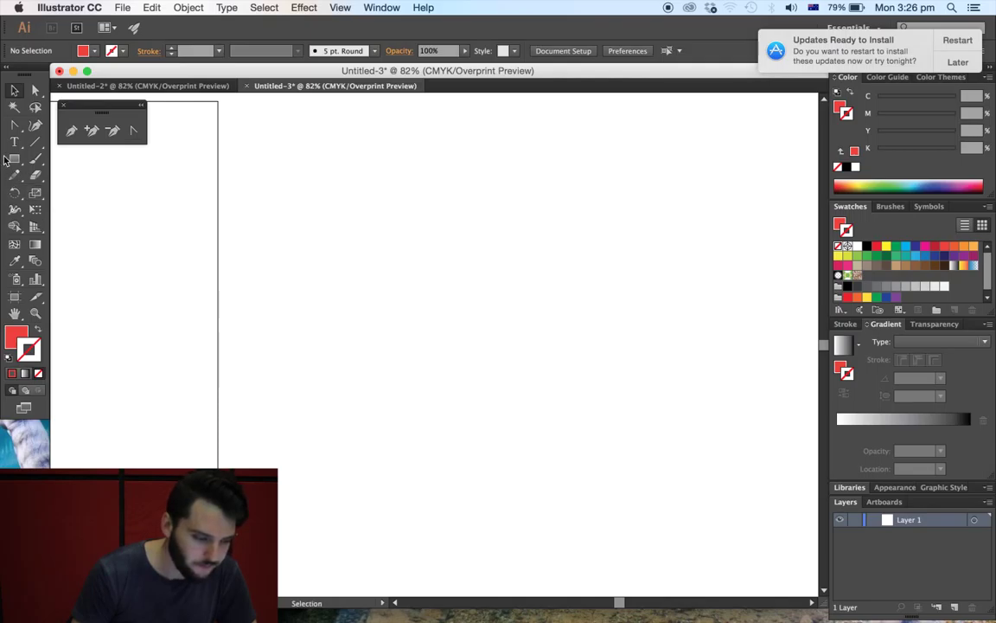
pyautogui.click(73, 131)
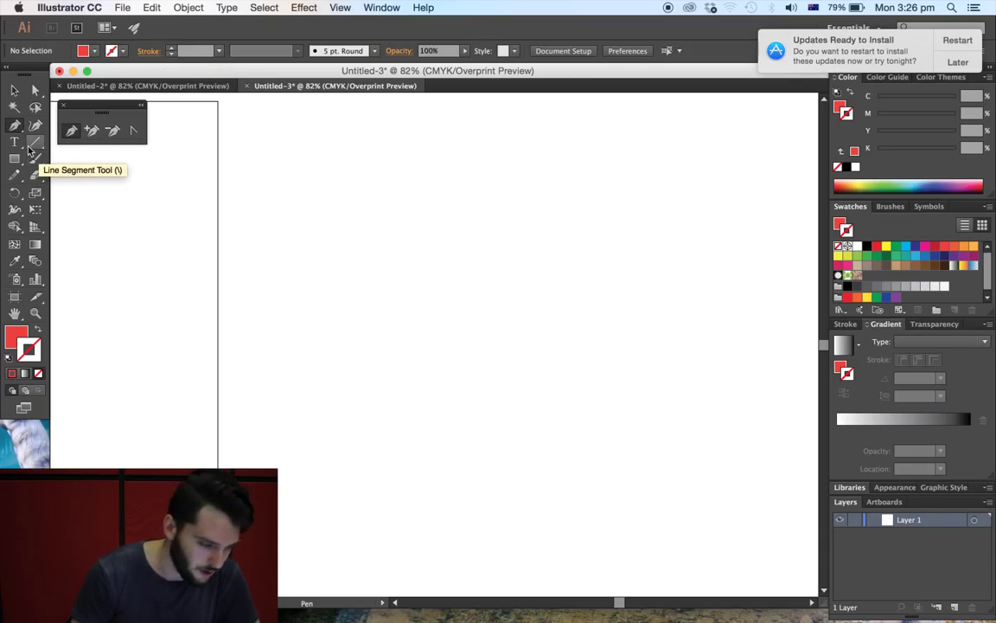
pyautogui.click(35, 330)
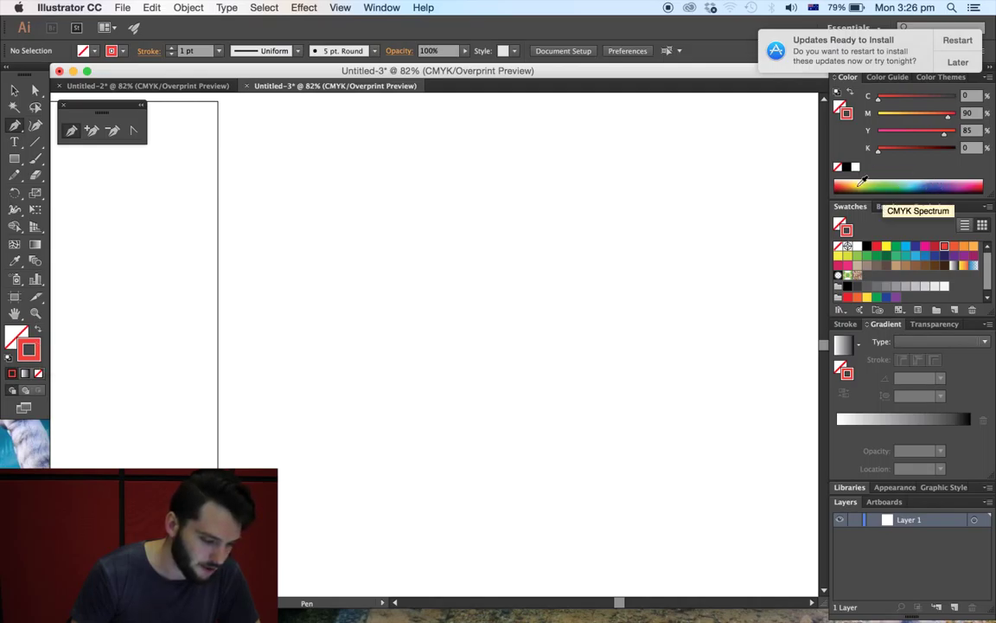
pyautogui.click(867, 246)
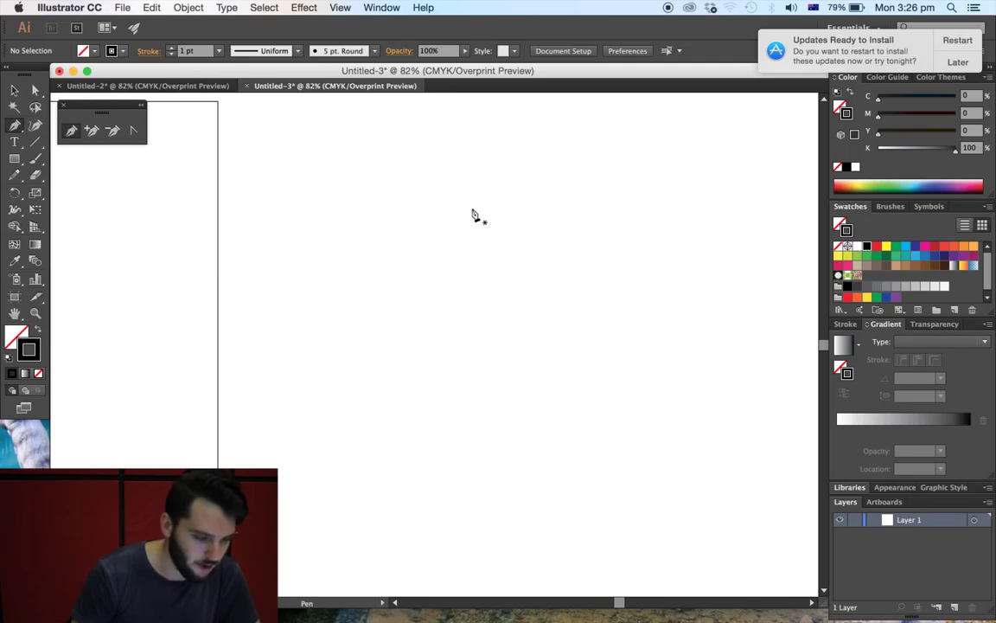
# Draw a straight vertical line with two anchor points to the right of the page and deselect it.
pyautogui.moveTo(449, 214); pyautogui.dragTo(597, 240)
pyautogui.hscroll(-5, 598, 239)
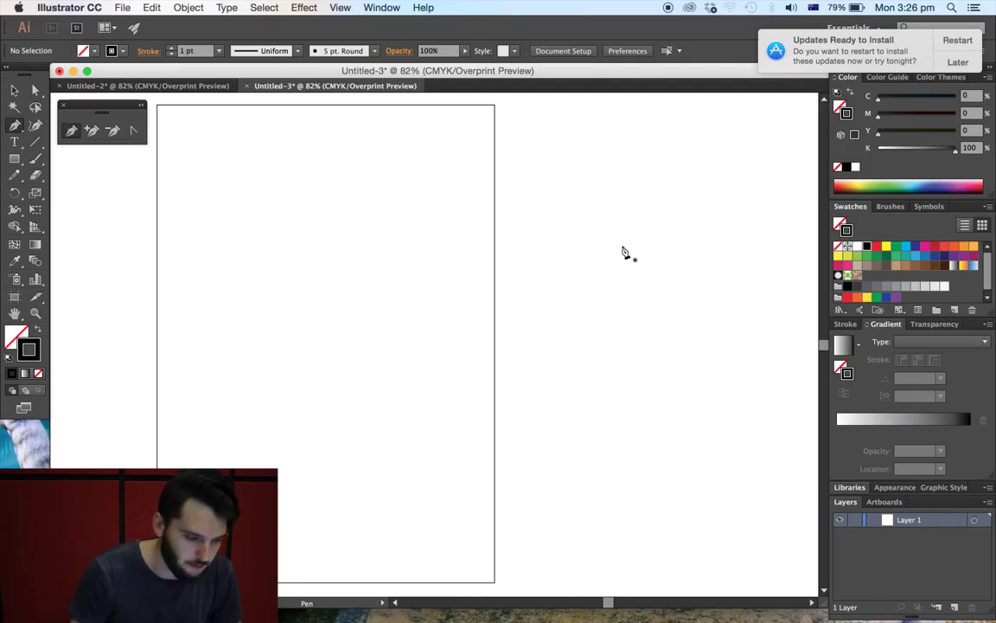
pyautogui.moveTo(627, 244); pyautogui.dragTo(280, 240)
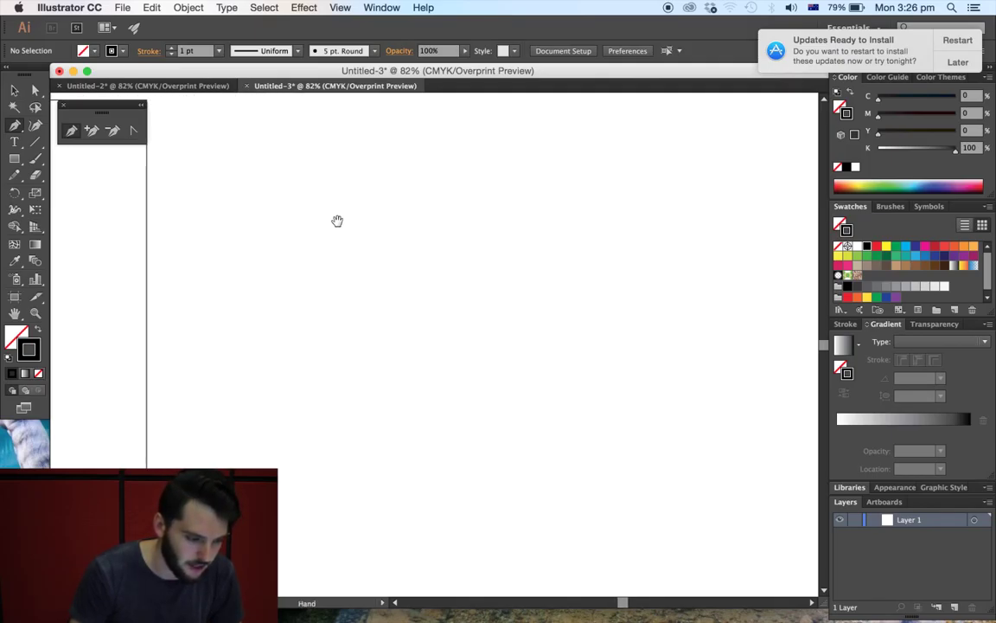
pyautogui.click(445, 184)
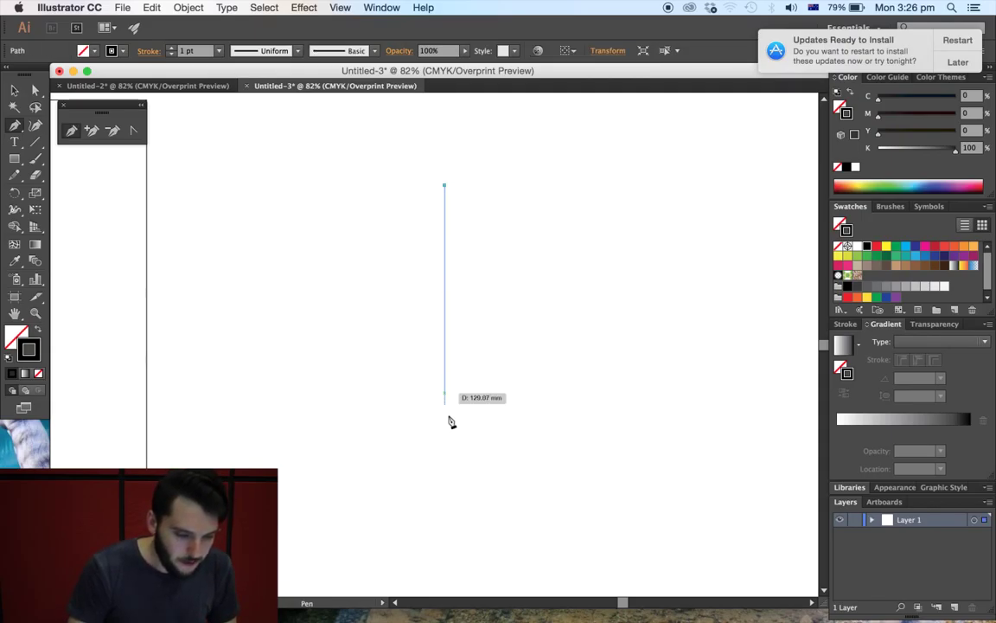
pyautogui.click(445, 416)
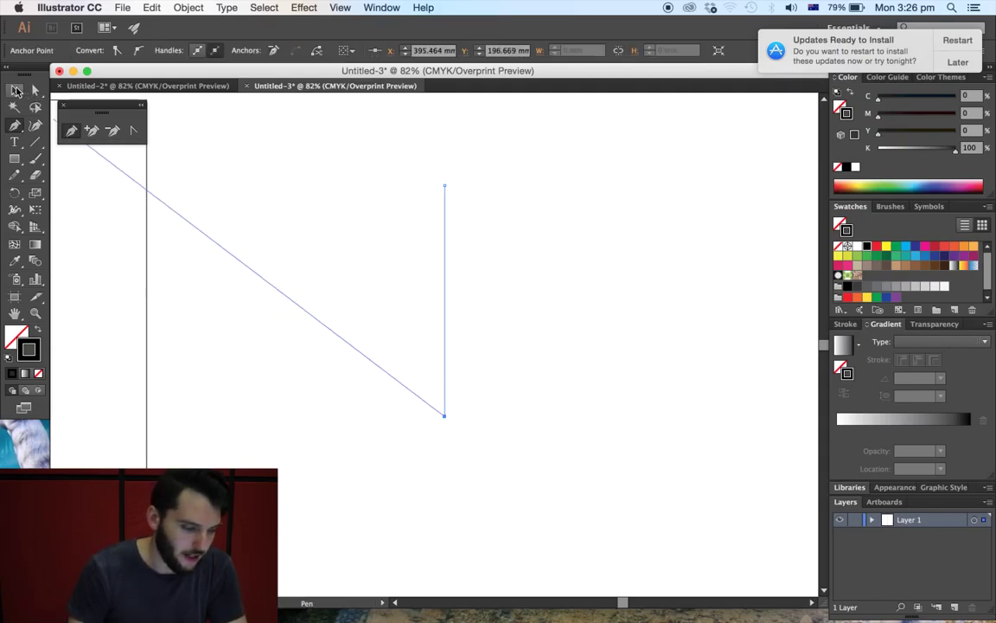
pyautogui.click(14, 90)
pyautogui.click(554, 220)
# Select the vertical line and postpone the system update notification with Remind Me Tomorrow.
pyautogui.moveTo(360, 128); pyautogui.dragTo(521, 479)
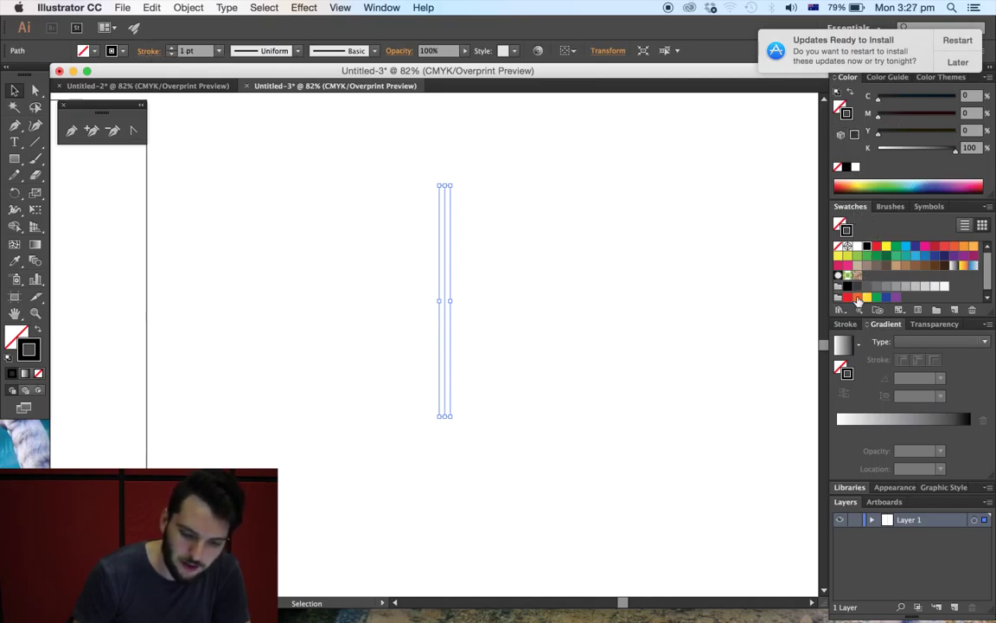
pyautogui.click(959, 62)
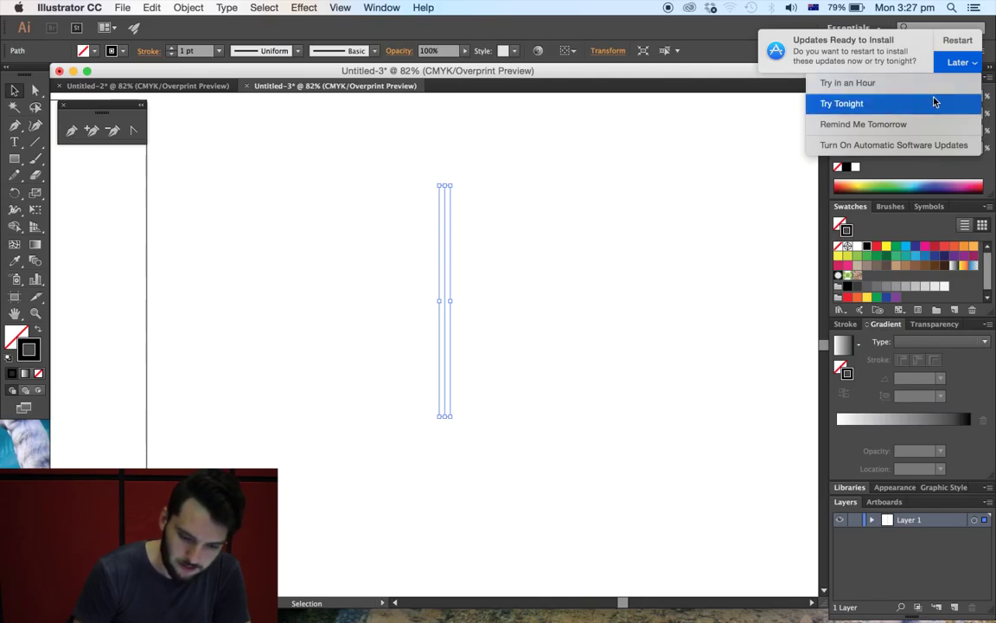
pyautogui.click(911, 124)
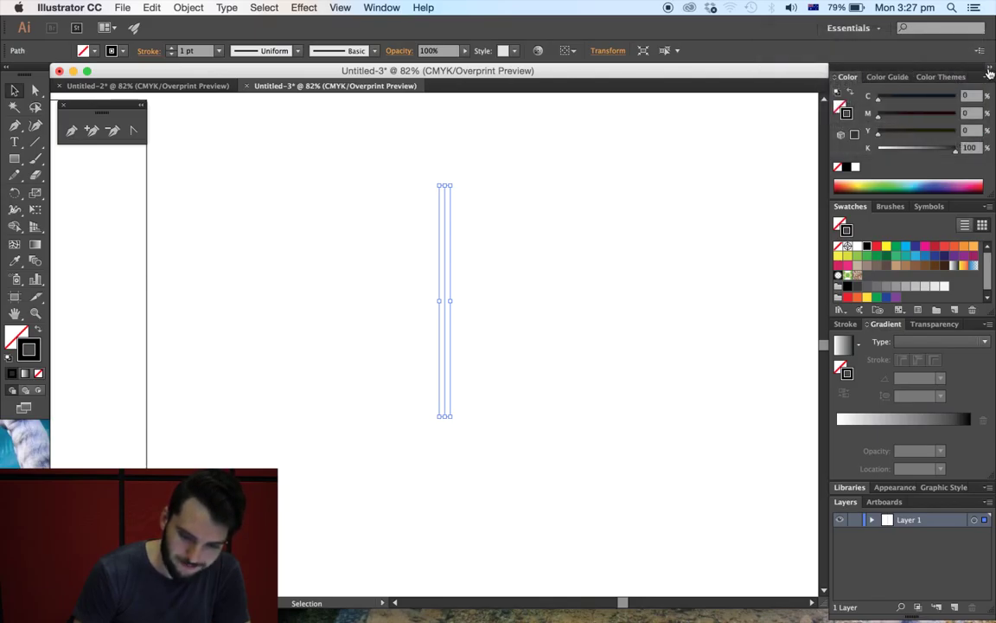
# Show the full set of stroke options for the selected line.
pyautogui.doubleClick(891, 69)
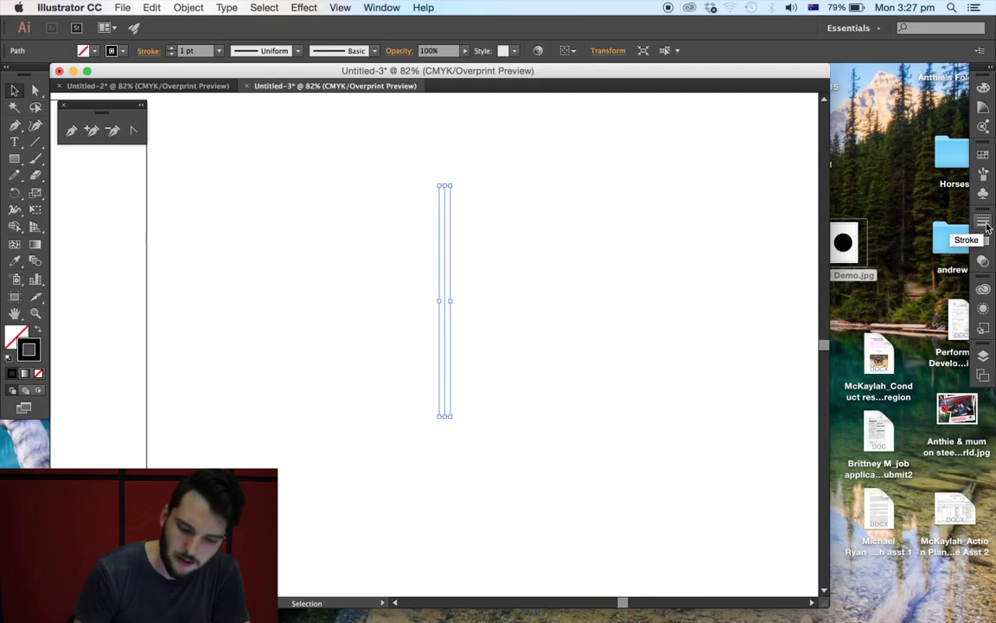
pyautogui.click(991, 73)
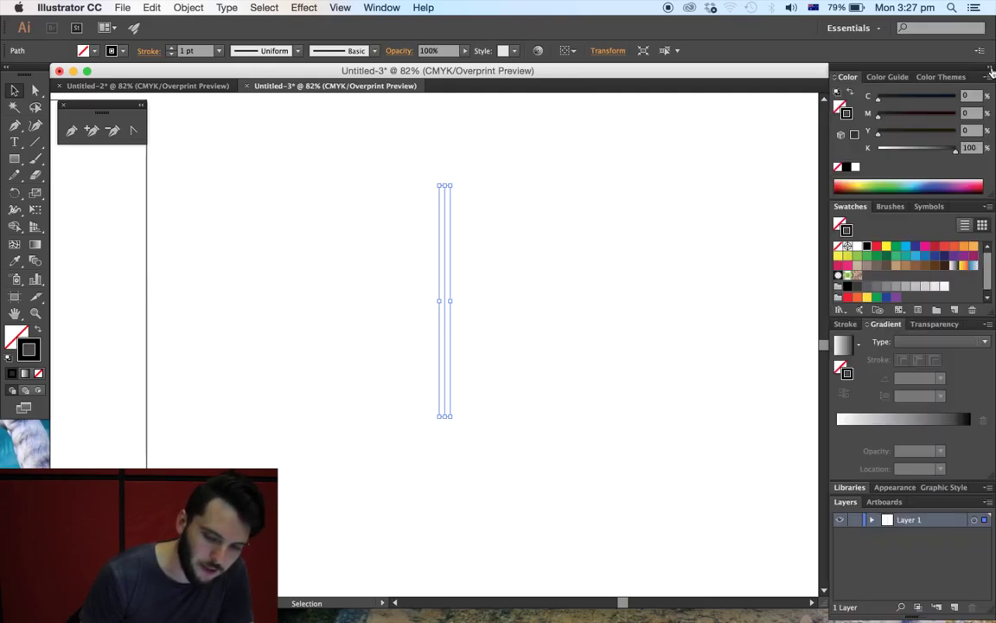
pyautogui.click(846, 326)
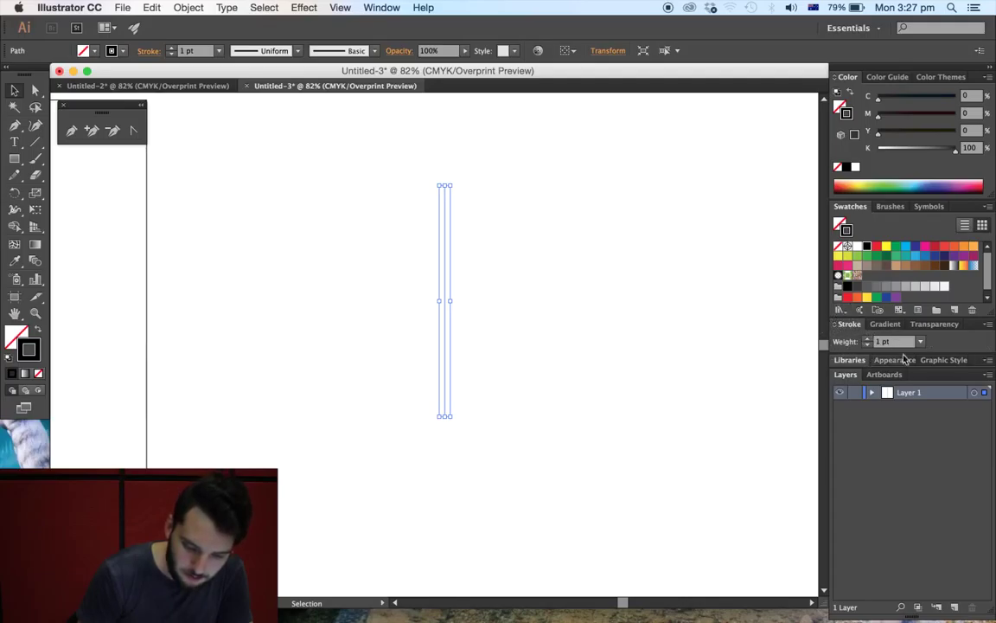
pyautogui.click(987, 325)
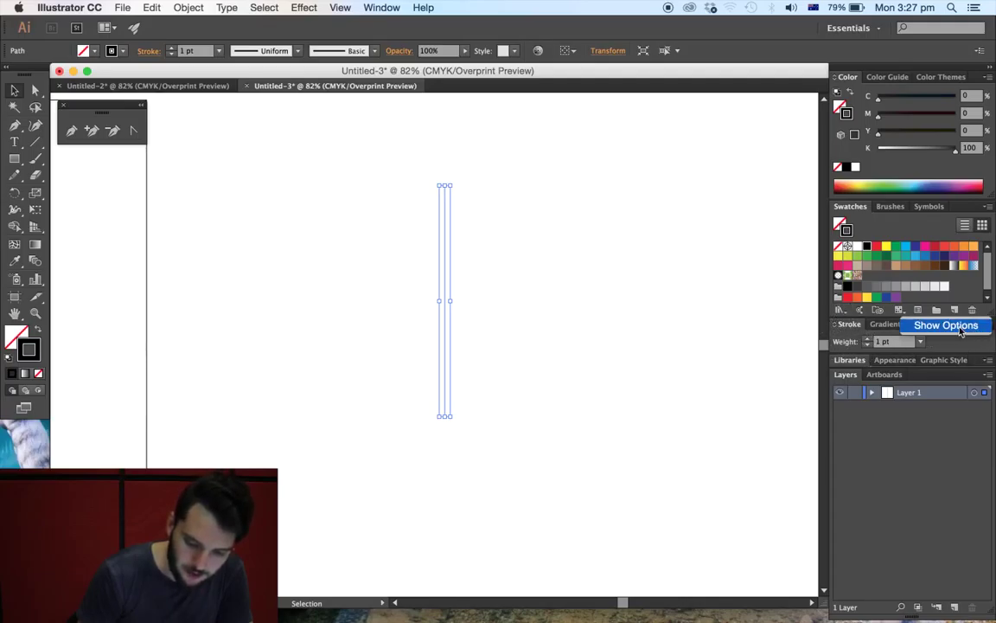
pyautogui.click(959, 327)
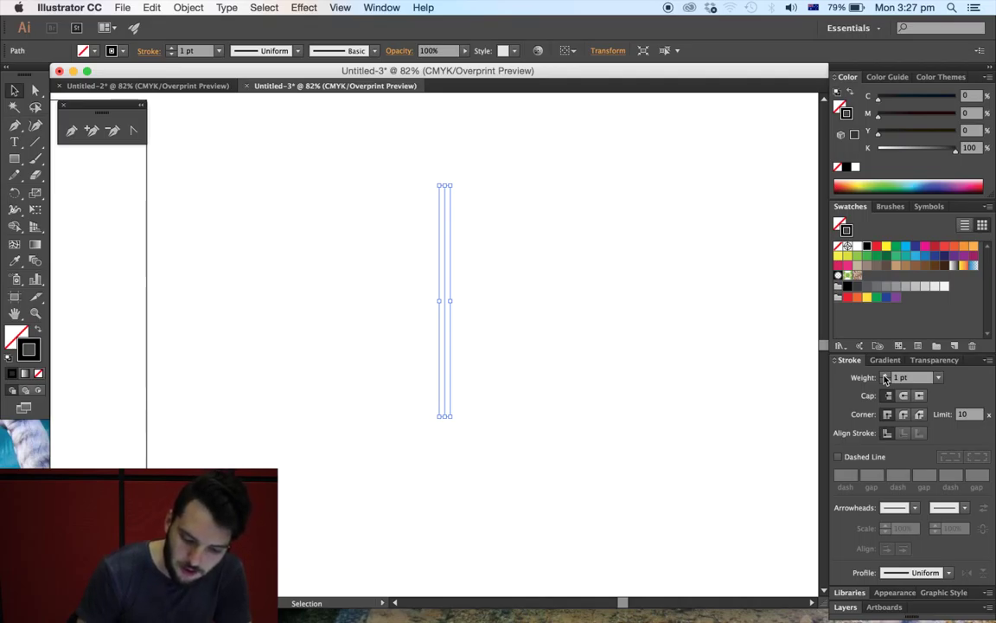
# Set the vertical line's stroke weight to 100 pt.
pyautogui.click(938, 378)
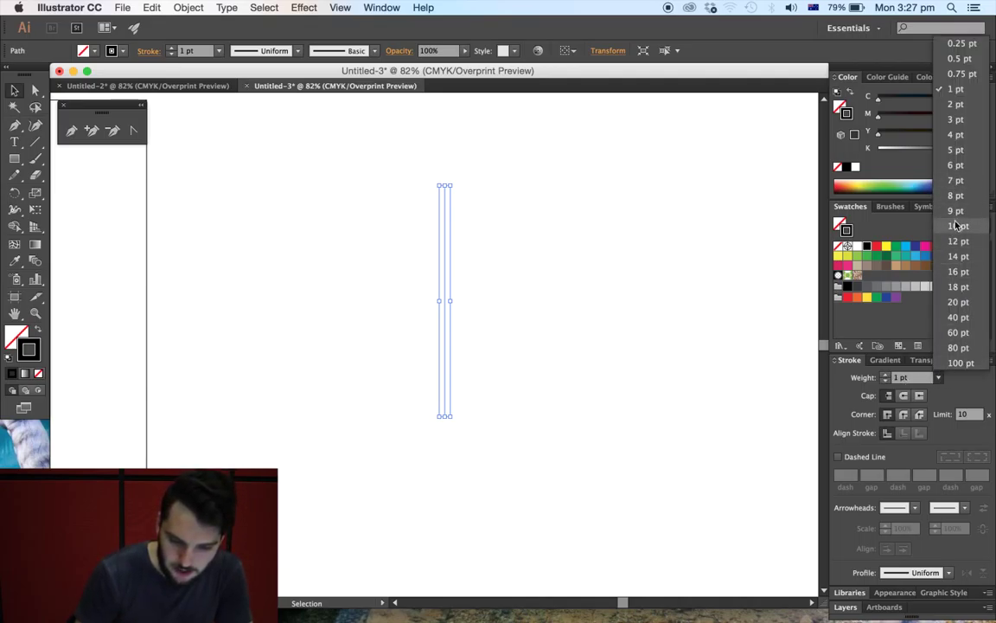
pyautogui.click(956, 226)
pyautogui.click(692, 355)
pyautogui.click(444, 294)
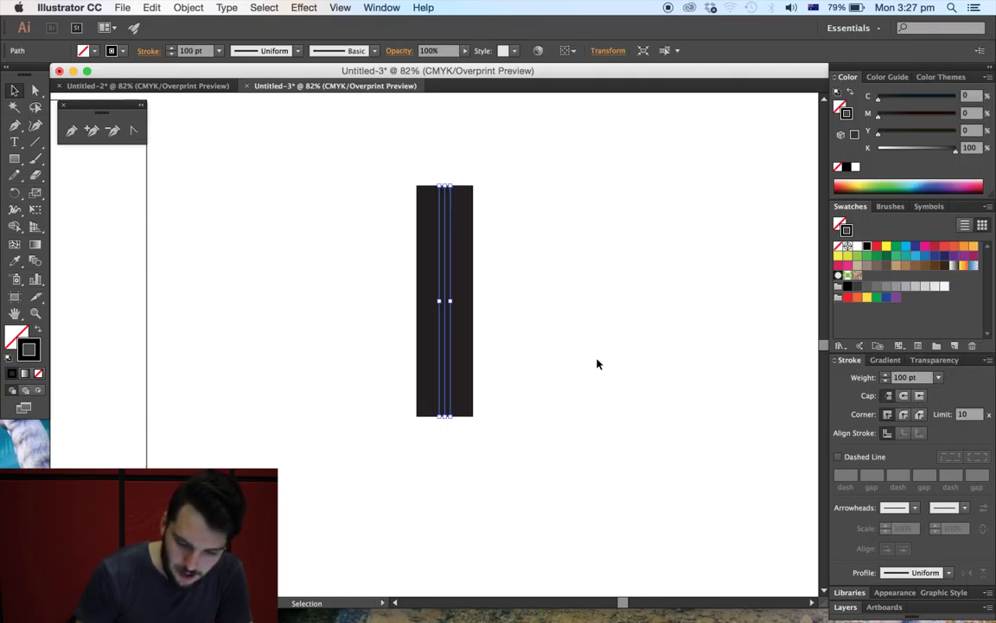
pyautogui.click(385, 293)
pyautogui.moveTo(385, 285); pyautogui.dragTo(533, 349)
pyautogui.write('100')
pyautogui.press('Return')
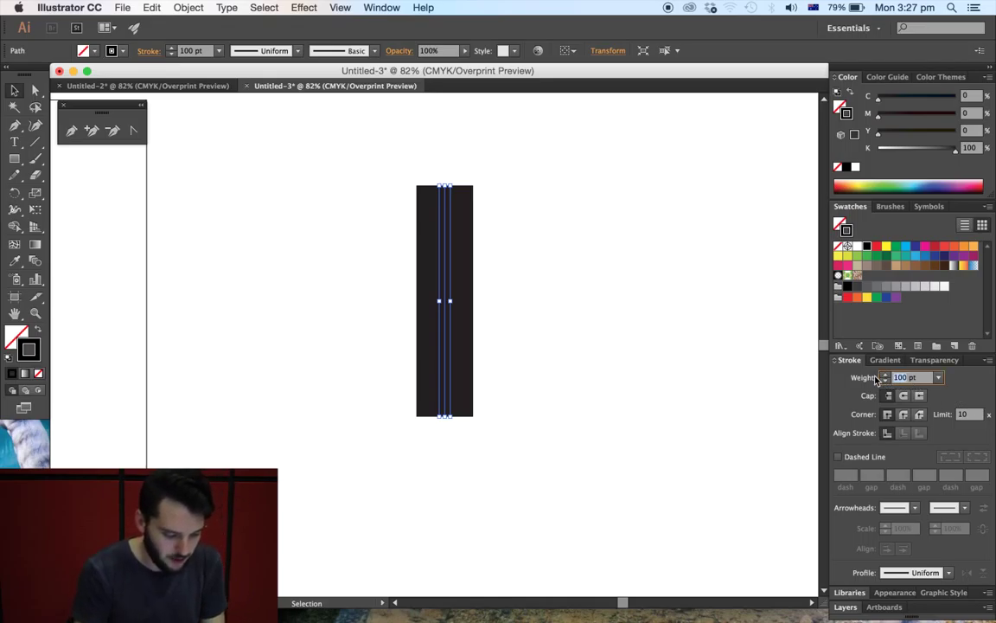
# Set the vertical line's stroke weight to 2.755 pt.
pyautogui.write('2 pt')
pyautogui.write('46')
pyautogui.press('Return')
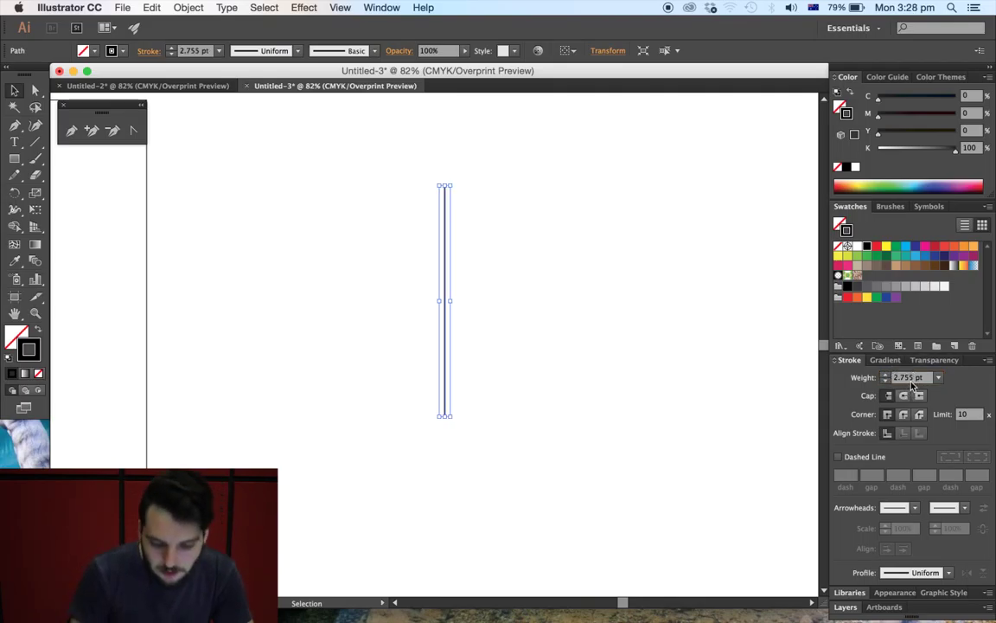
# Set the vertical line's stroke weight to 3 pt.
pyautogui.click(883, 385)
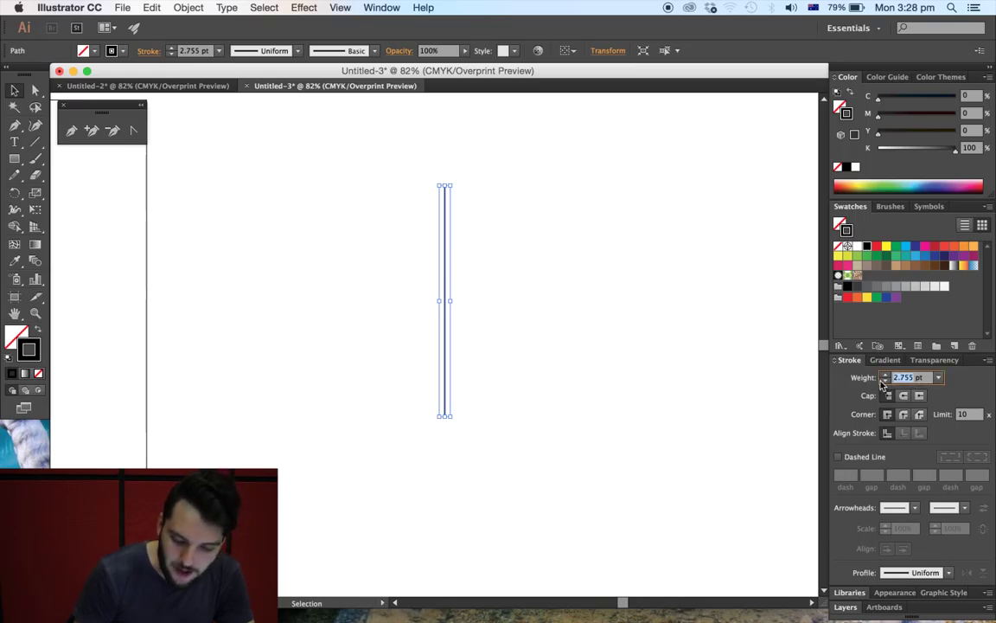
pyautogui.write('4')
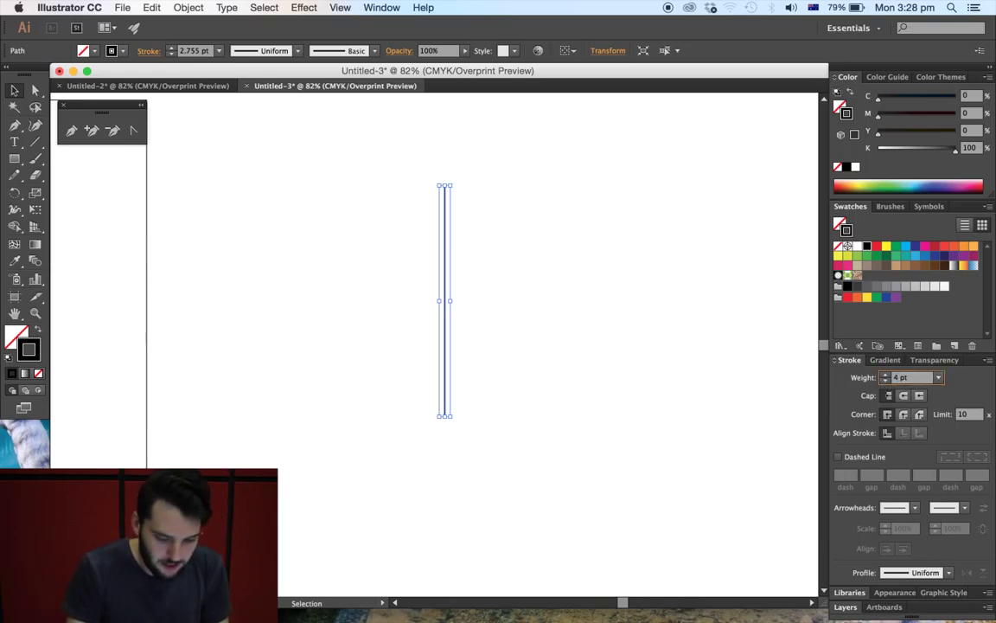
pyautogui.click(557, 377)
pyautogui.moveTo(410, 267); pyautogui.dragTo(498, 354)
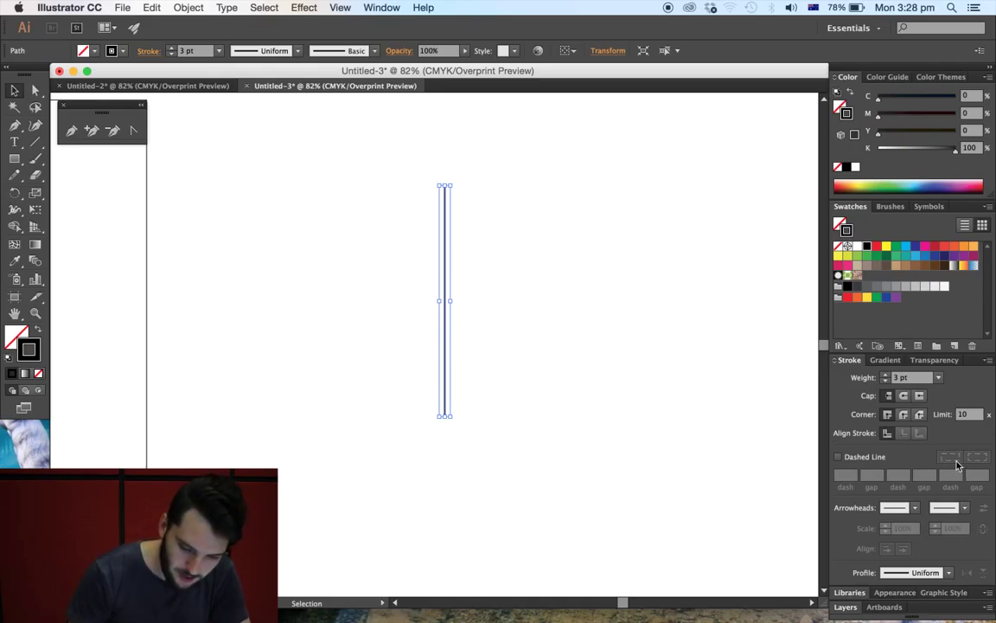
# Give the vertical line a dashed stroke with 12 pt dashes and rotate the line to horizontal.
pyautogui.click(838, 458)
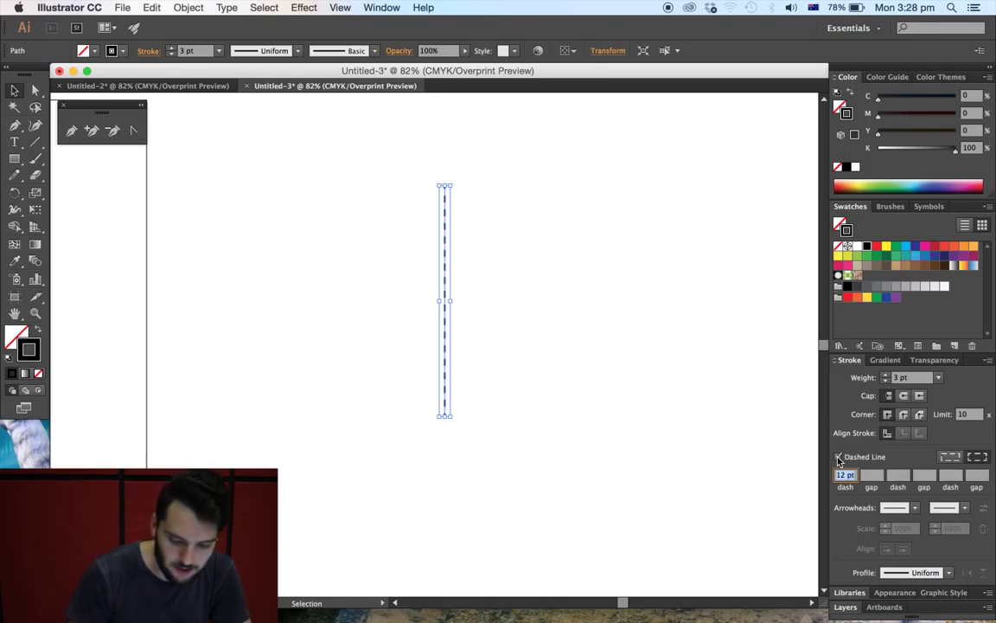
pyautogui.click(537, 352)
pyautogui.moveTo(400, 229); pyautogui.dragTo(576, 307)
pyautogui.click(596, 380)
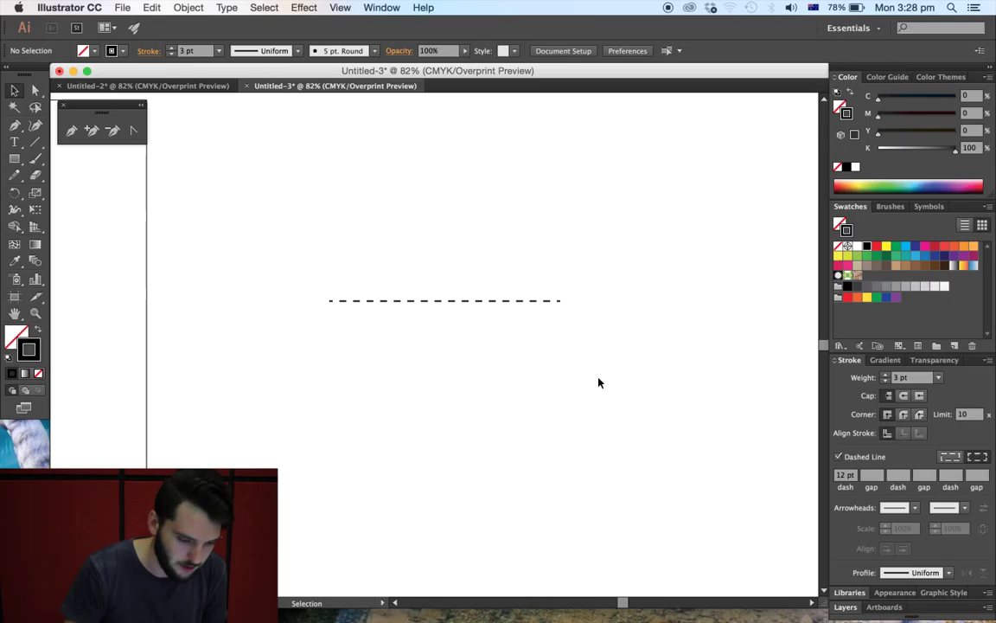
# Extend the dashed line from its right end with a wavy Pen path that curves back above it.
pyautogui.moveTo(453, 269); pyautogui.dragTo(495, 324)
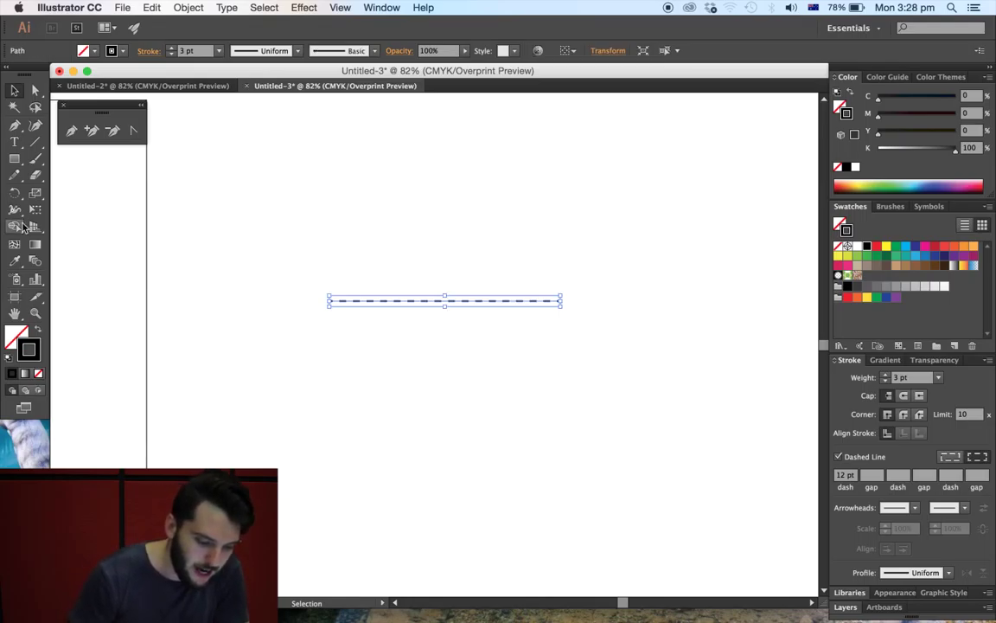
pyautogui.click(15, 126)
pyautogui.click(560, 301)
pyautogui.click(615, 269)
pyautogui.moveTo(574, 203); pyautogui.dragTo(470, 220)
pyautogui.moveTo(424, 212); pyautogui.dragTo(406, 202)
pyautogui.moveTo(366, 186); pyautogui.dragTo(346, 189)
pyautogui.click(325, 198)
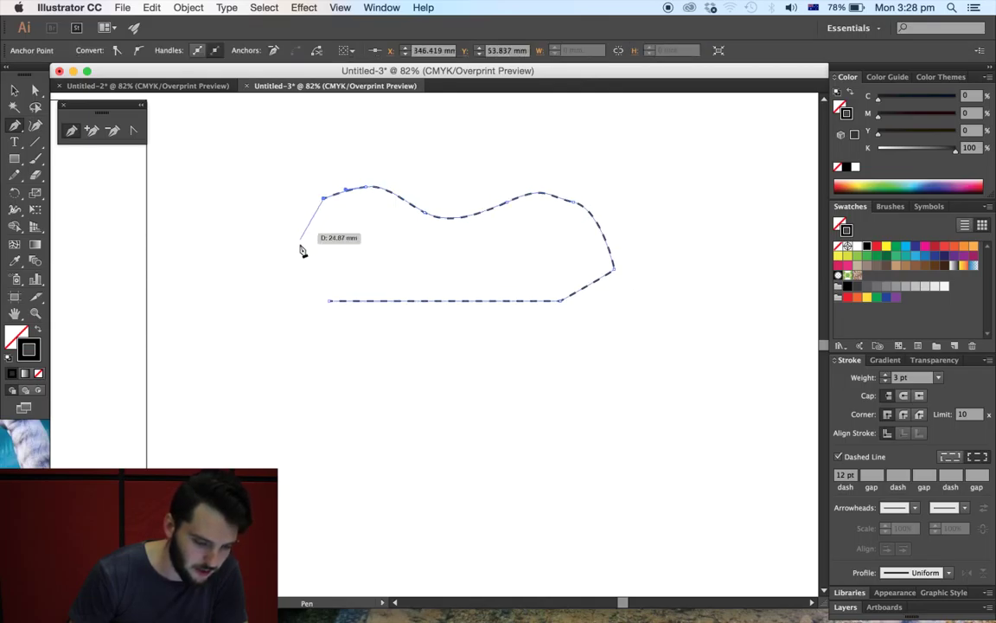
pyautogui.moveTo(300, 240); pyautogui.dragTo(297, 257)
pyautogui.click(15, 90)
pyautogui.click(280, 332)
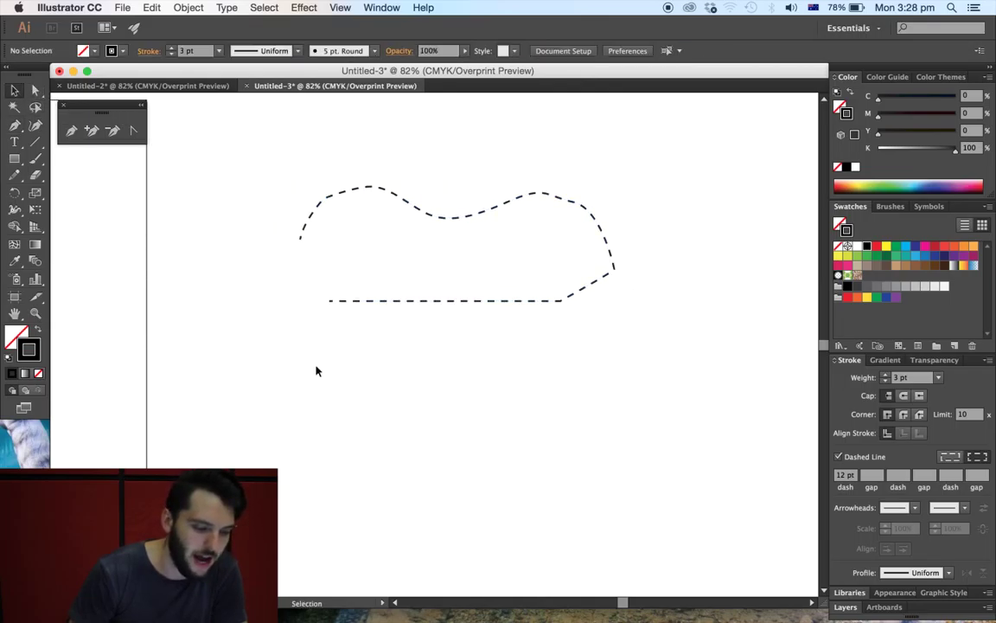
# Undo the Pen path extension back to the single horizontal dashed line.
pyautogui.press('a')
pyautogui.press('super+z')
pyautogui.press('super+z')
pyautogui.press('super+z')
pyautogui.press('super+z')
pyautogui.press('super+z')
pyautogui.press('super+z')
pyautogui.press('super+z')
pyautogui.press('super+z')
pyautogui.press('super+z')
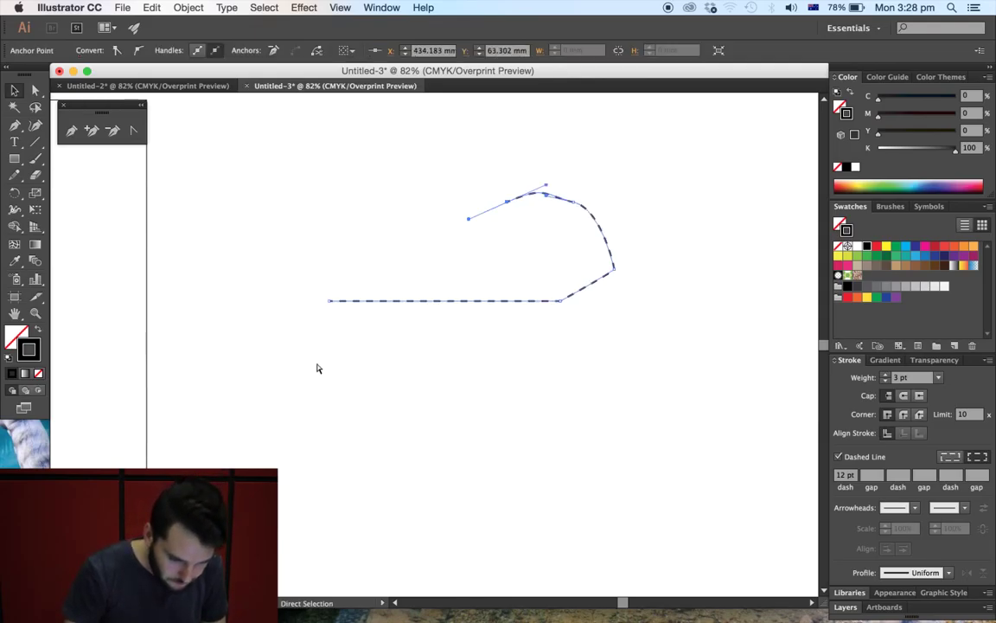
pyautogui.press('v')
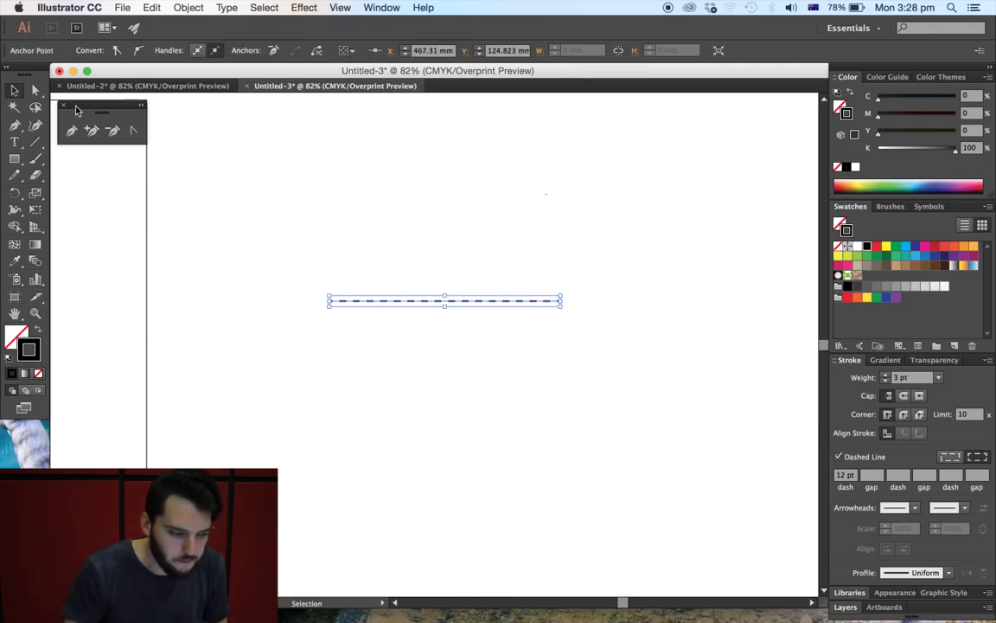
# Set the horizontal line's dash length to 20 pt and its gap to 10 pt.
pyautogui.moveTo(474, 273); pyautogui.dragTo(527, 354)
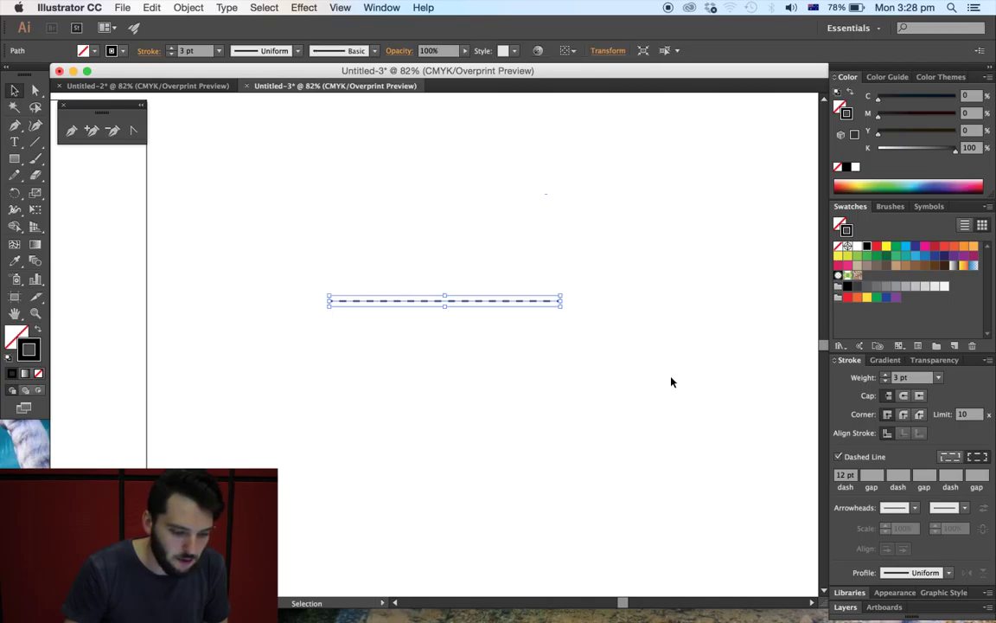
pyautogui.click(845, 476)
pyautogui.write('20')
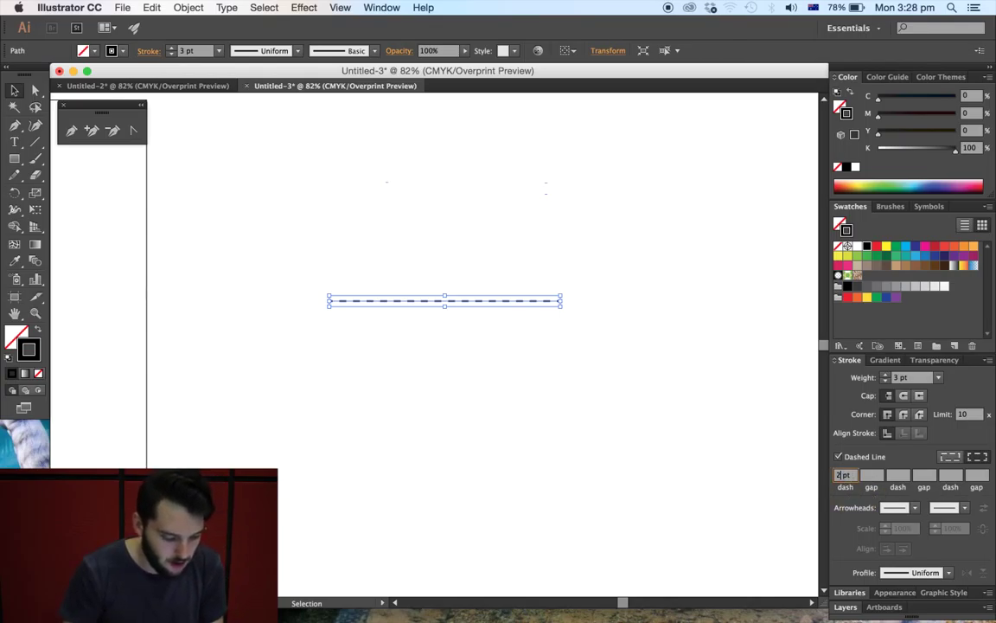
pyautogui.click(877, 478)
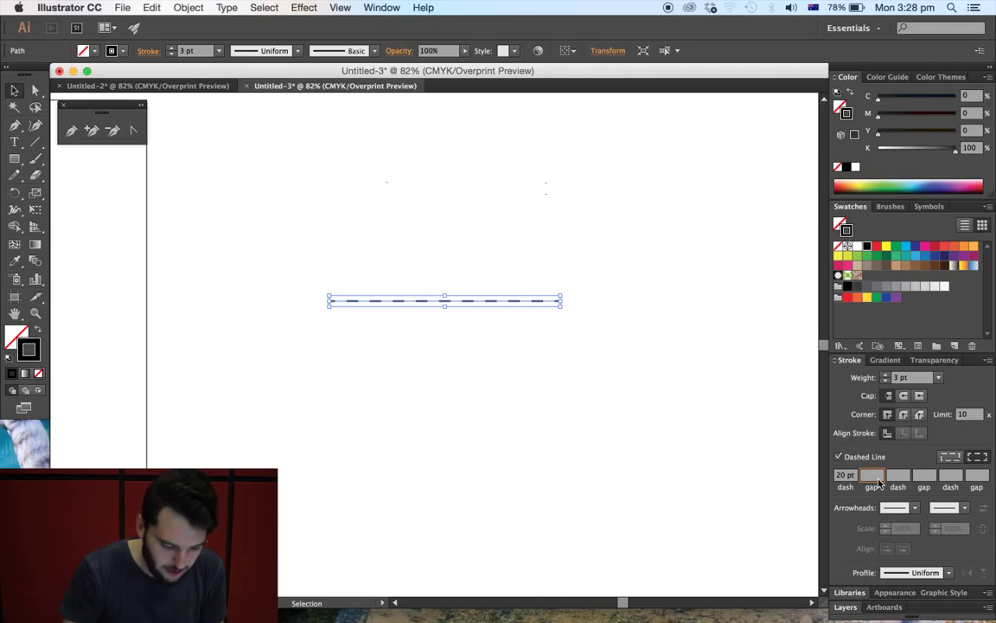
pyautogui.write('10')
pyautogui.press('Return')
pyautogui.click(576, 406)
pyautogui.click(480, 300)
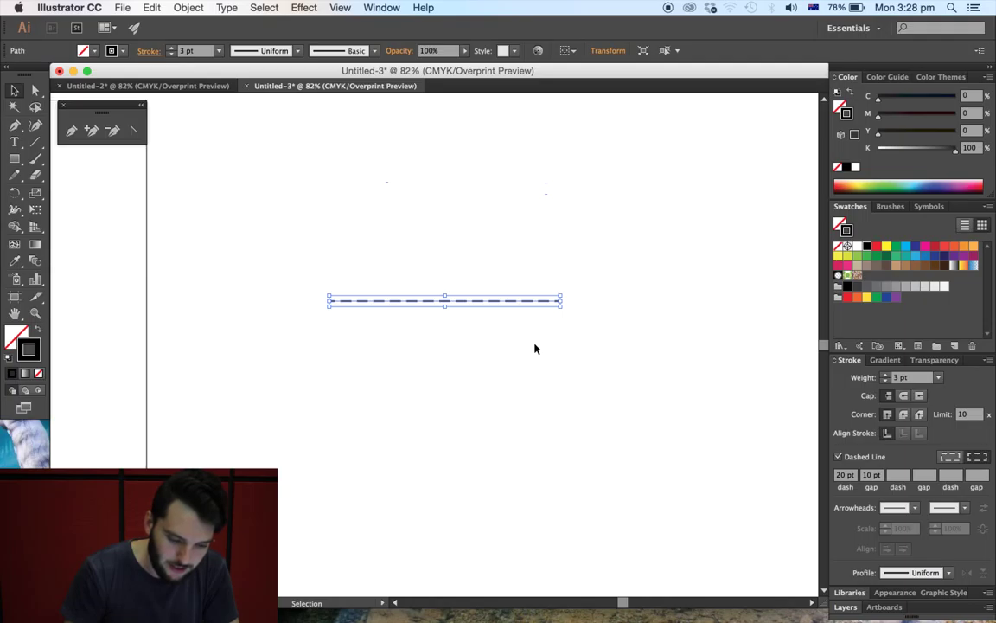
# Widen the gap between the line's dashes to 20 pt.
pyautogui.doubleClick(868, 475)
pyautogui.write('2')
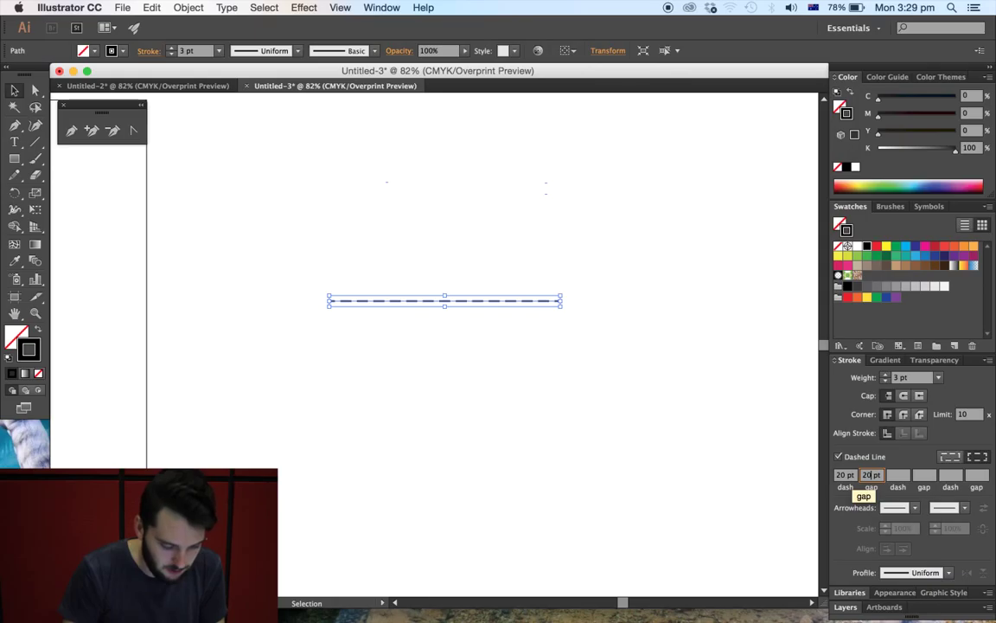
pyautogui.write('0')
pyautogui.press('Return')
pyautogui.click(541, 402)
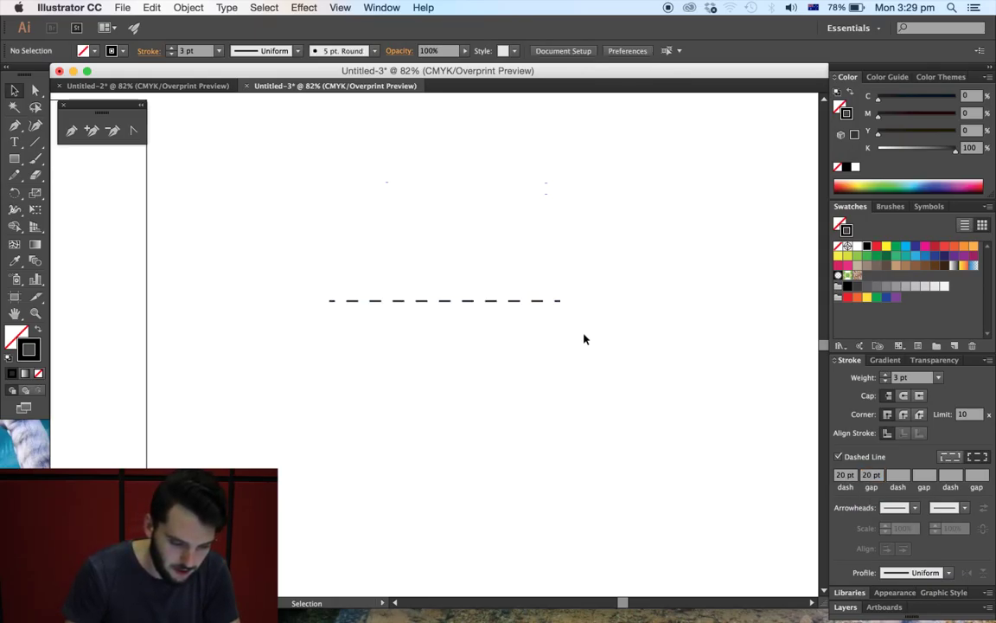
# Turn off the dashed stroke on the horizontal line.
pyautogui.moveTo(372, 246); pyautogui.dragTo(520, 365)
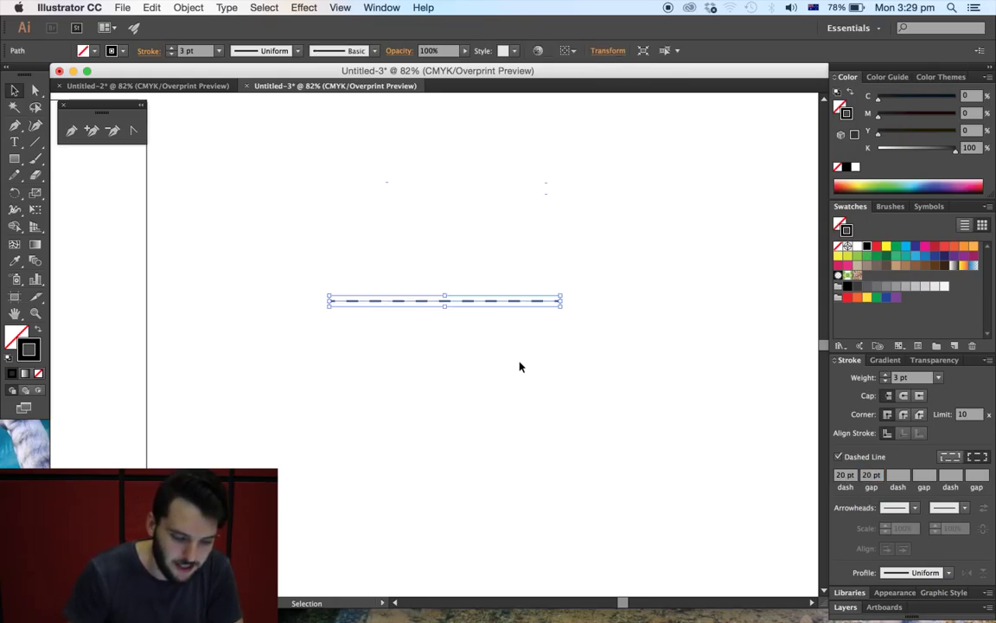
pyautogui.click(839, 456)
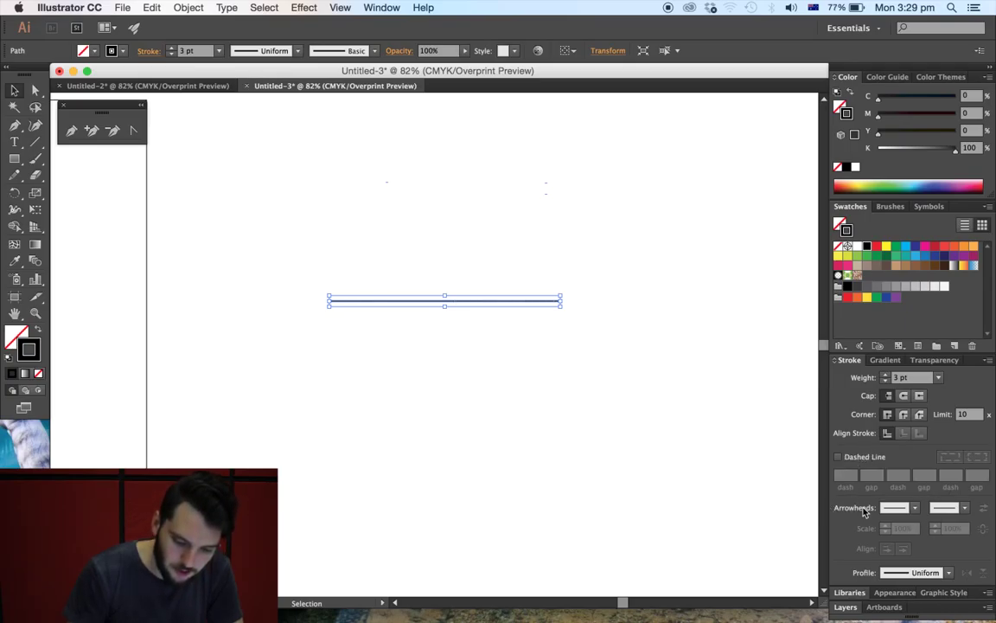
pyautogui.moveTo(450, 266); pyautogui.dragTo(522, 351)
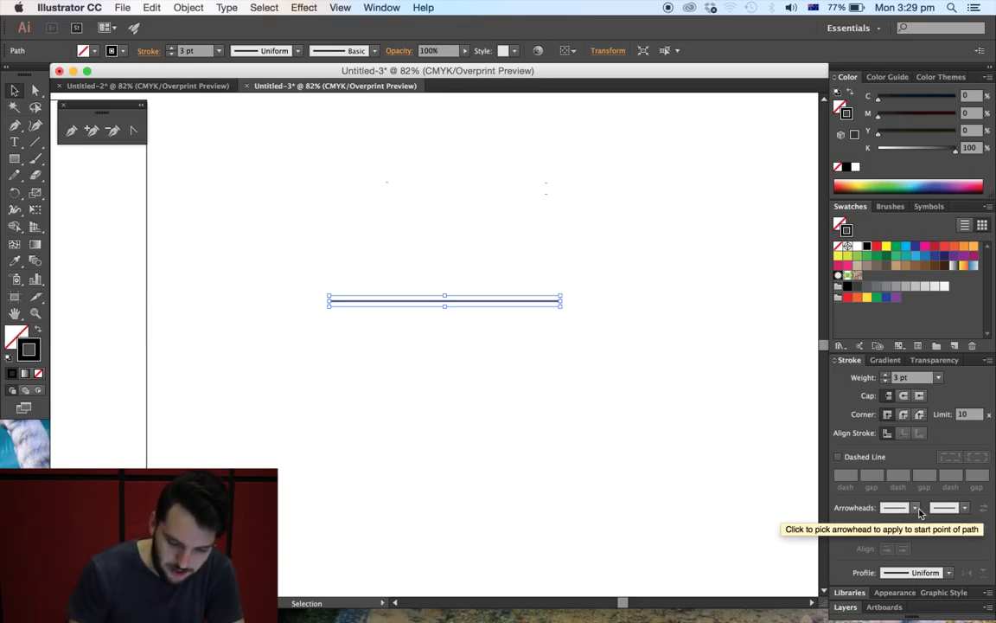
# Apply the Arrow 18 feathered tail to the line's start and a solid barbed arrowhead to its end.
pyautogui.click(915, 509)
pyautogui.scroll(-5, 865, 389)
pyautogui.moveTo(920, 379); pyautogui.dragTo(922, 398)
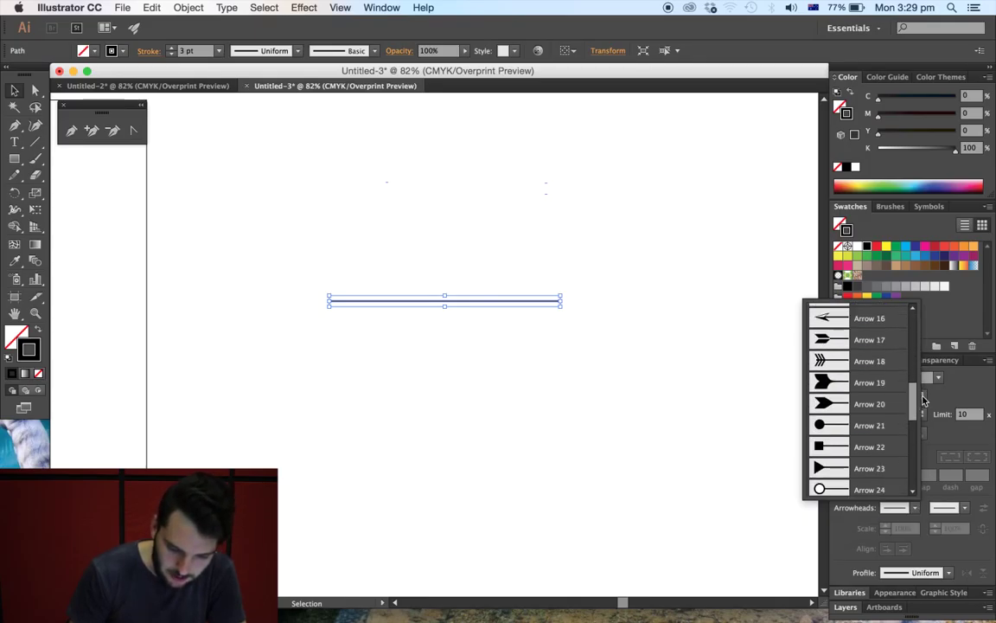
pyautogui.click(843, 360)
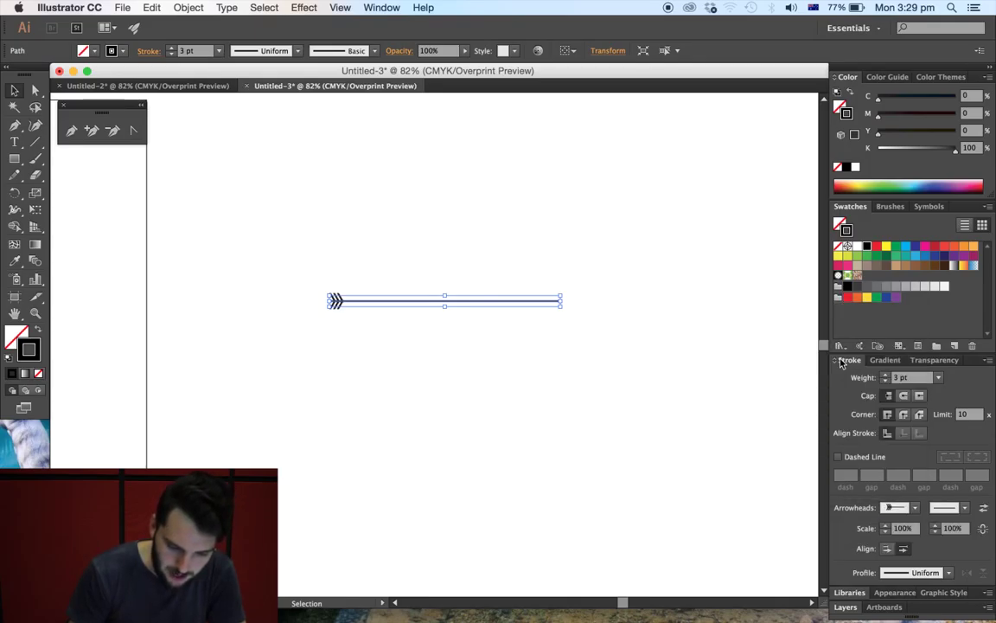
pyautogui.click(964, 507)
pyautogui.click(946, 339)
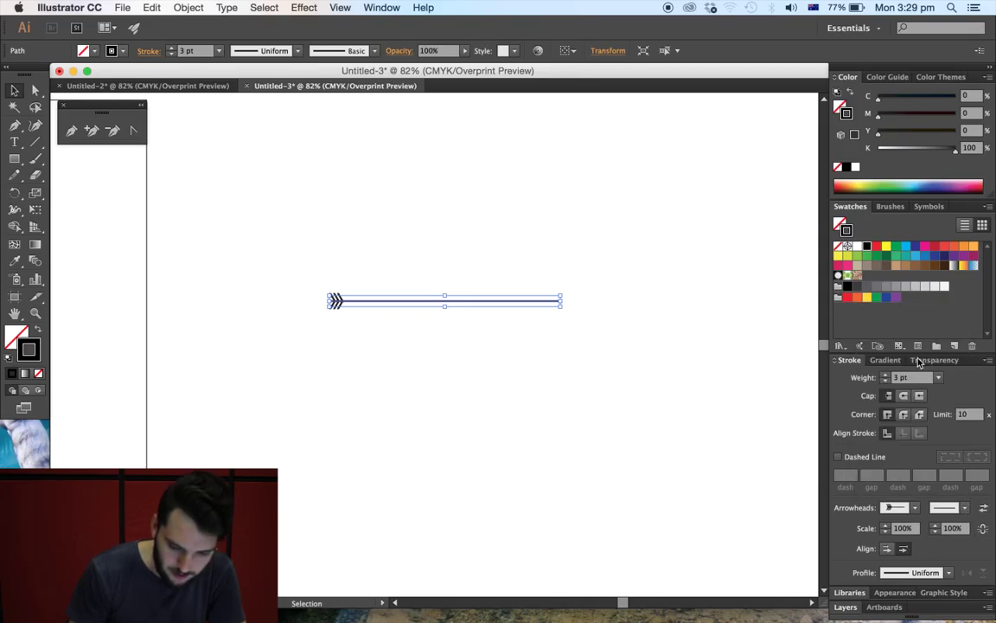
pyautogui.click(559, 390)
# Increase the arrow's stroke weight to 7 pt.
pyautogui.moveTo(351, 229); pyautogui.dragTo(512, 377)
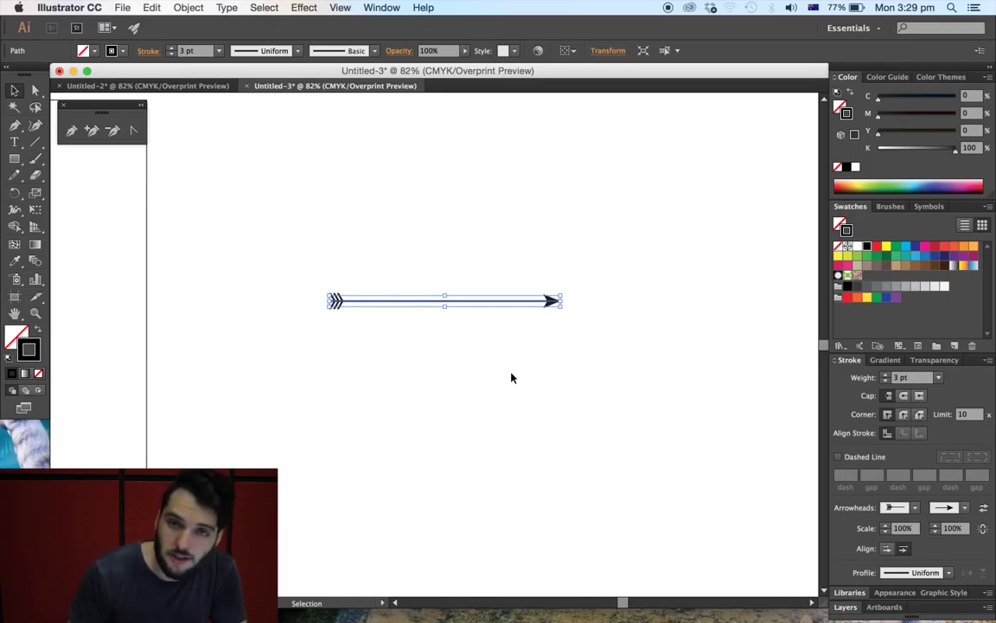
pyautogui.click(886, 377)
pyautogui.click(887, 377)
pyautogui.click(887, 377)
pyautogui.click(886, 377)
pyautogui.click(886, 377)
pyautogui.click(887, 380)
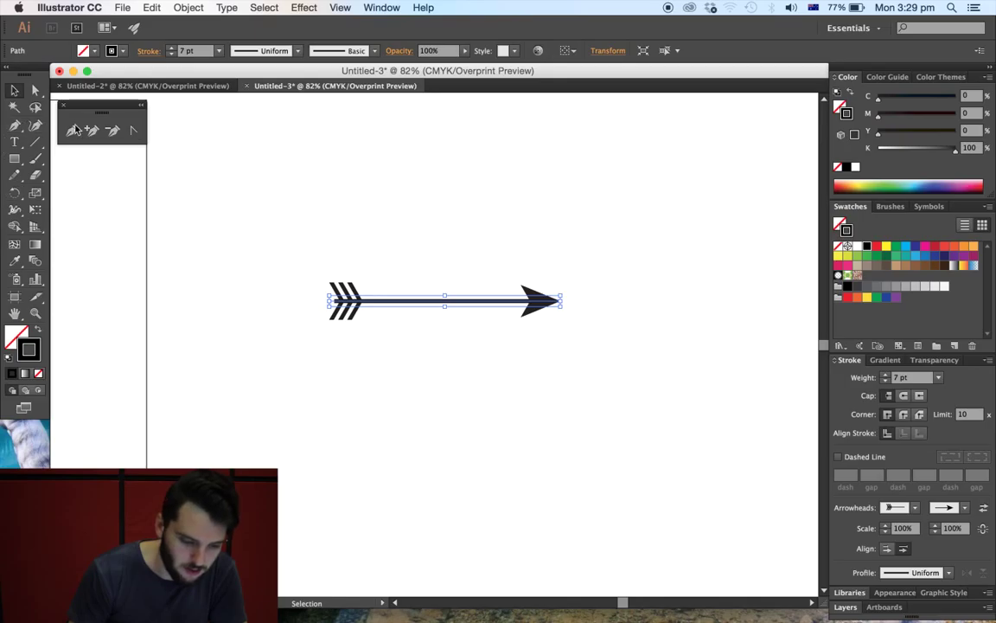
# Convert the anchor point at the arrowhead end to a smooth point, bending the arrow into an upward arch.
pyautogui.click(133, 130)
pyautogui.moveTo(560, 300); pyautogui.dragTo(653, 389)
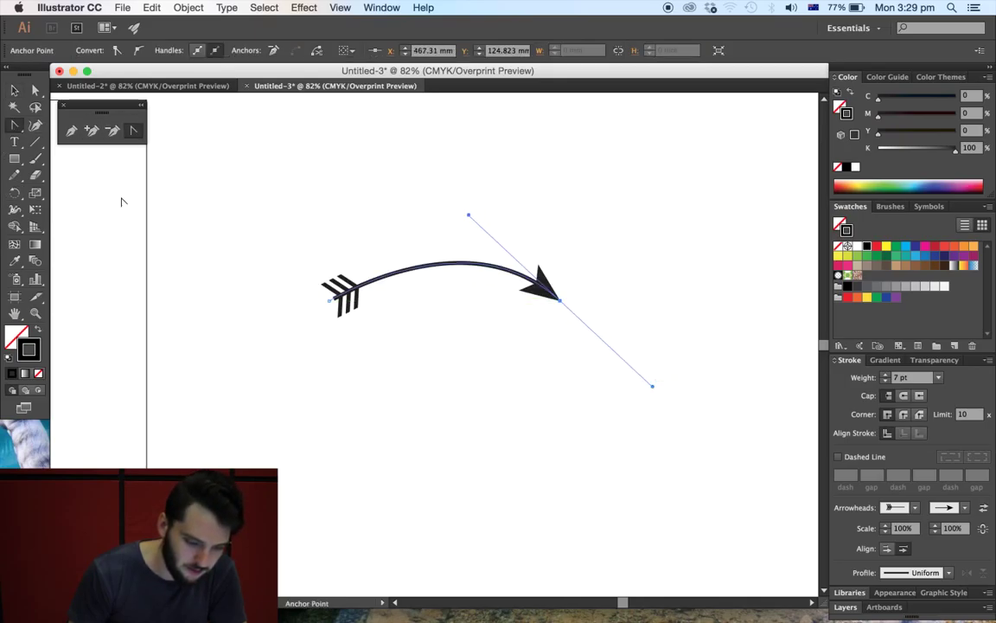
pyautogui.click(14, 90)
pyautogui.click(493, 236)
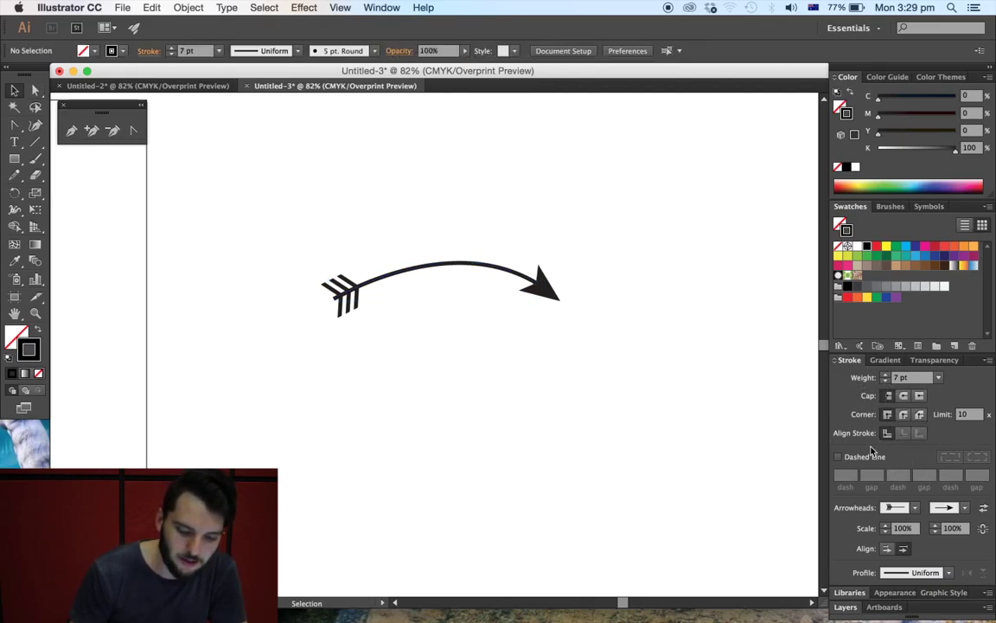
# Delete the curved arrow and bring the empty artboard into view.
pyautogui.moveTo(356, 209); pyautogui.dragTo(490, 338)
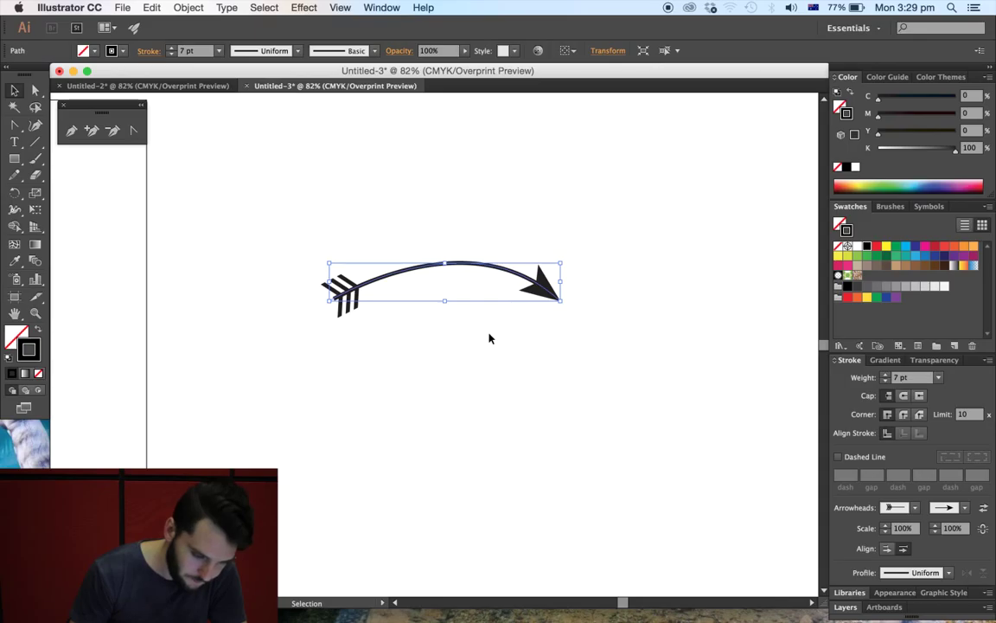
pyautogui.press('Delete')
pyautogui.hscroll(-10, 503, 346)
pyautogui.scroll(-1, 574, 309)
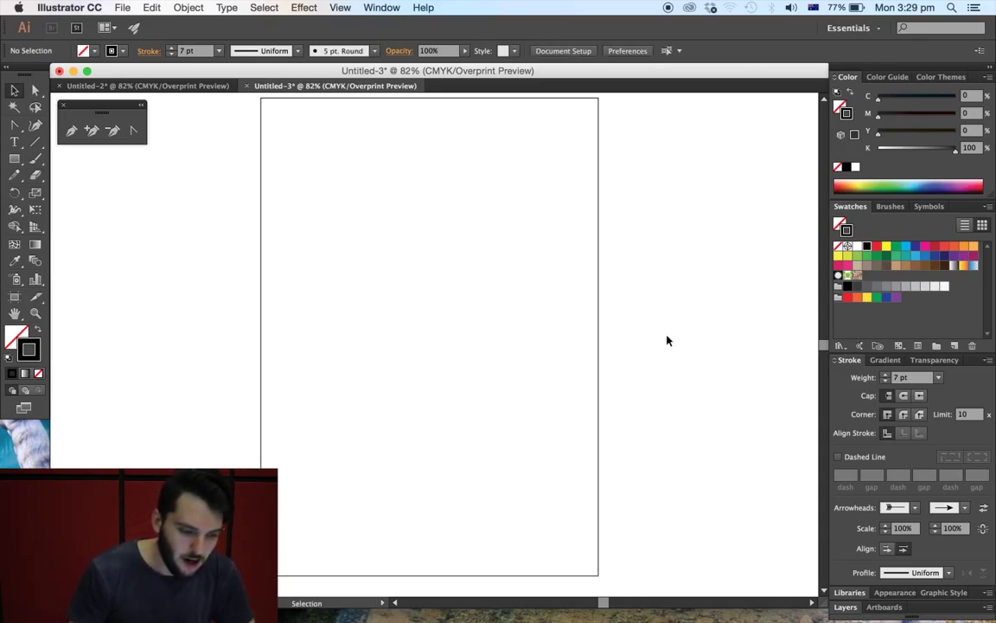